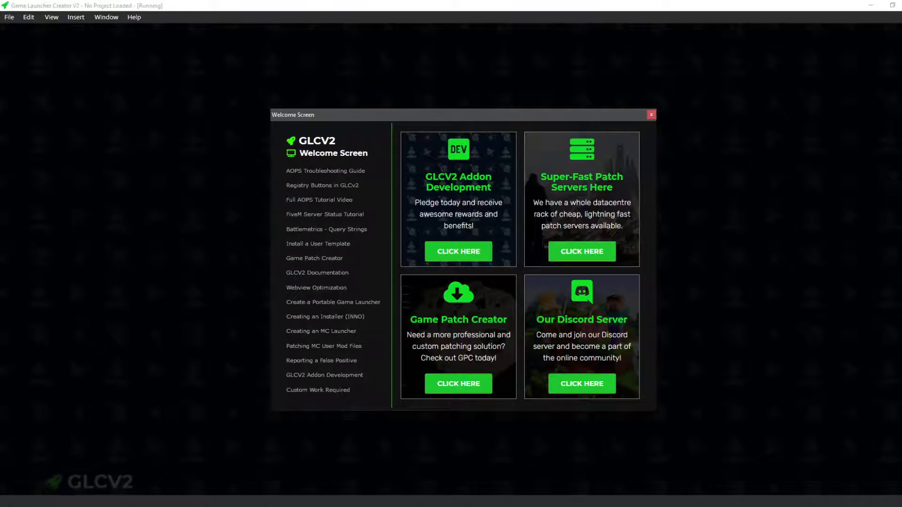
left_click(9, 505)
mouse_move(92, 391)
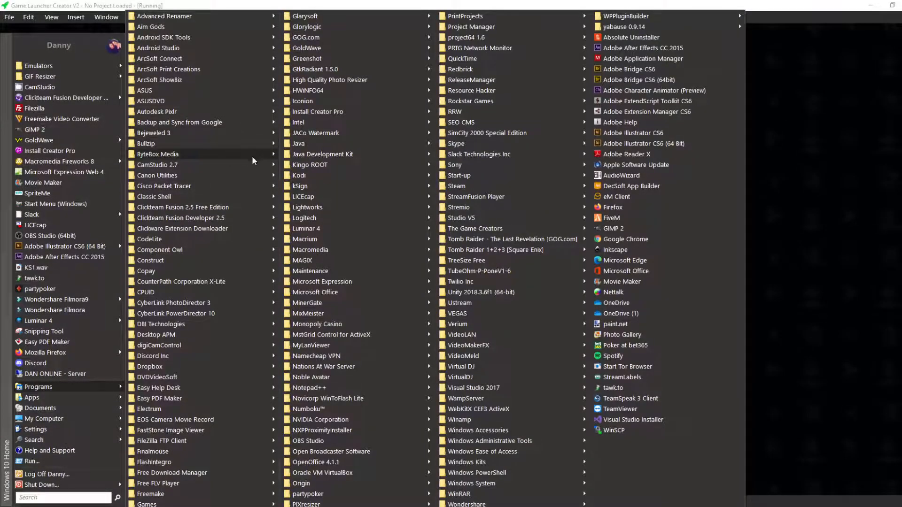
mouse_move(252, 156)
mouse_move(332, 165)
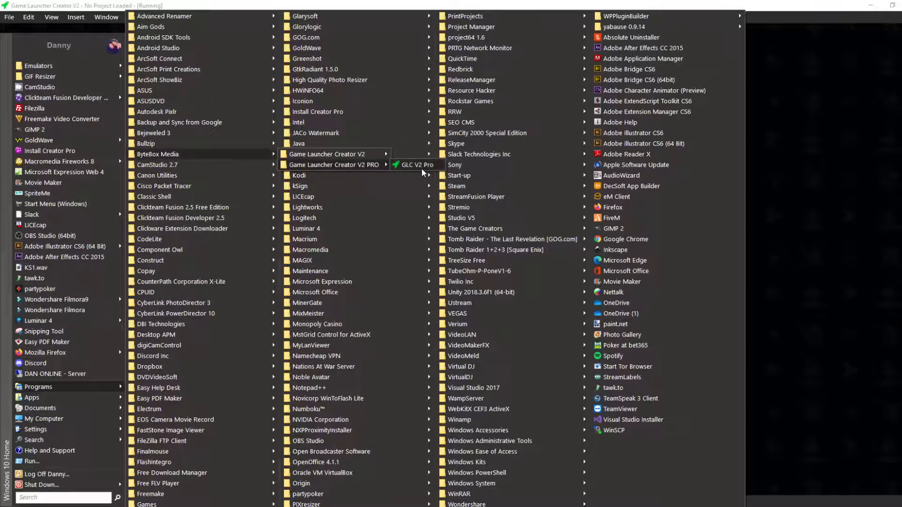
left_click(809, 79)
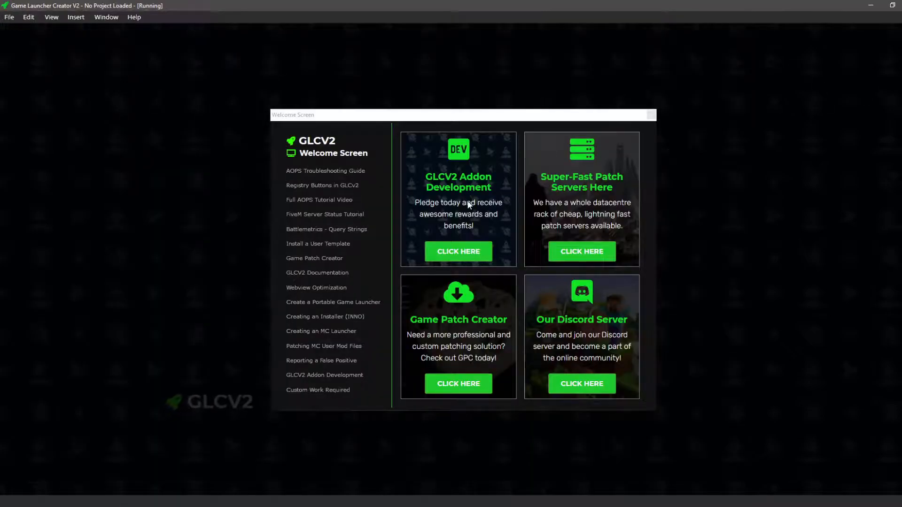
Step: Close the Welcome Screen so that the empty workspace is available
left_click(458, 118)
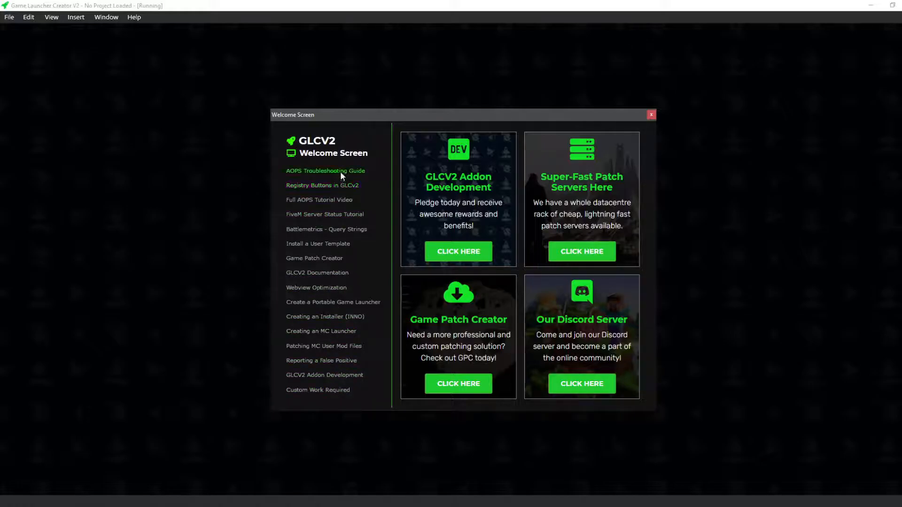
left_click(652, 115)
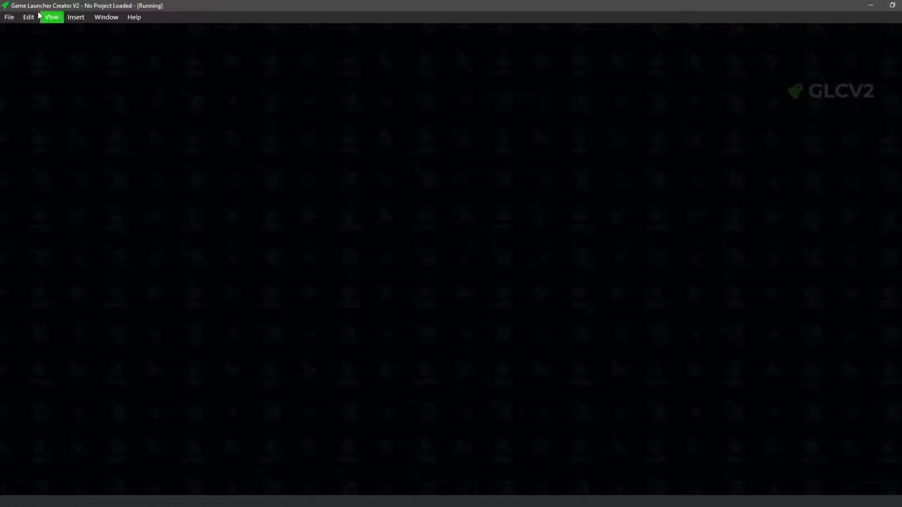
left_click(8, 17)
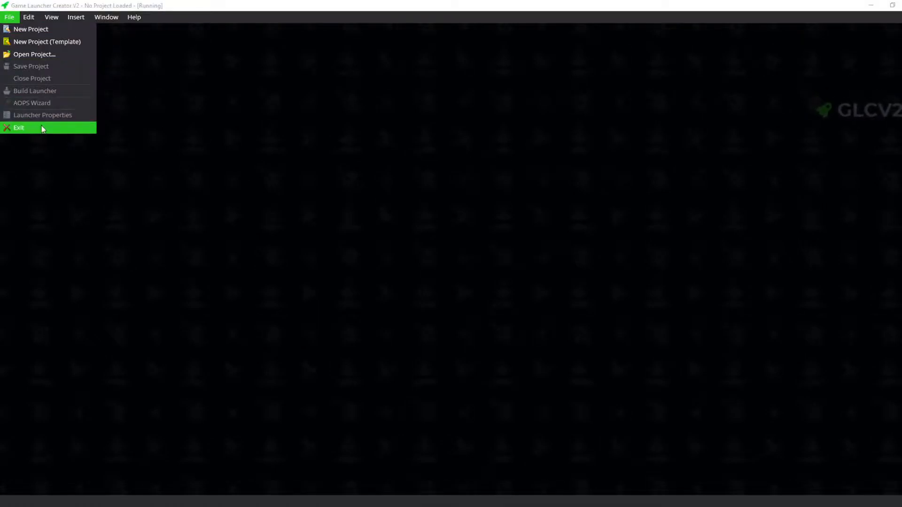
left_click(341, 178)
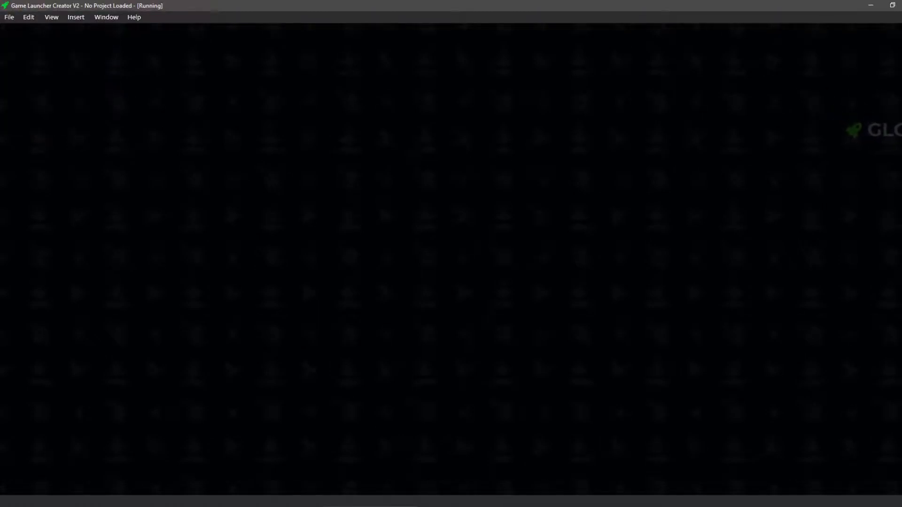
right_click(369, 506)
left_click(456, 293)
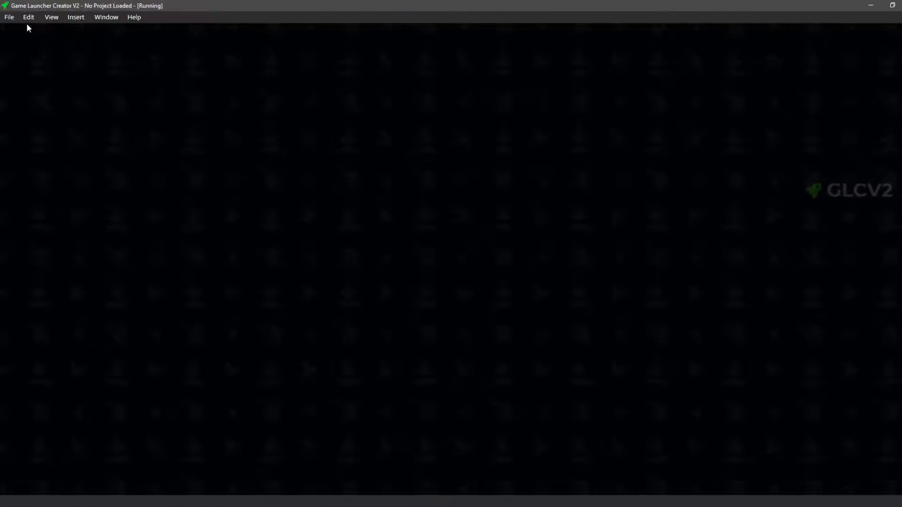
left_click(9, 17)
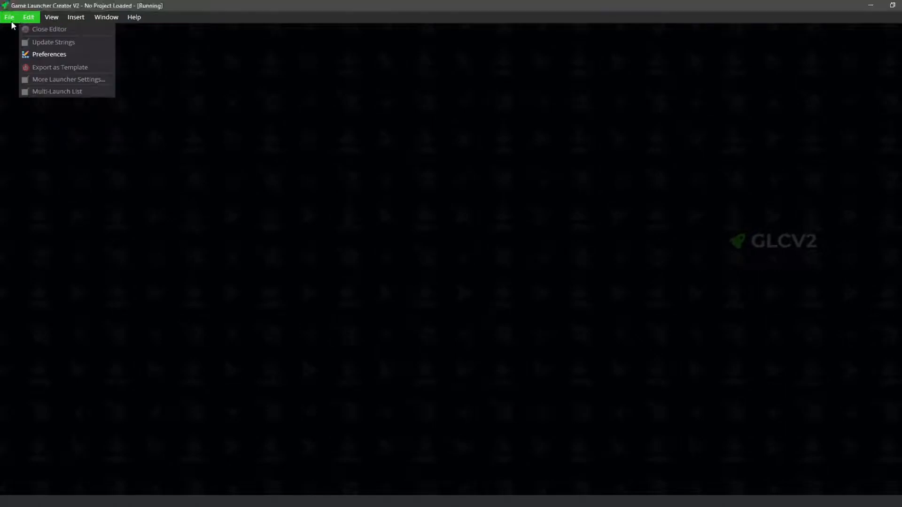
left_click(129, 72)
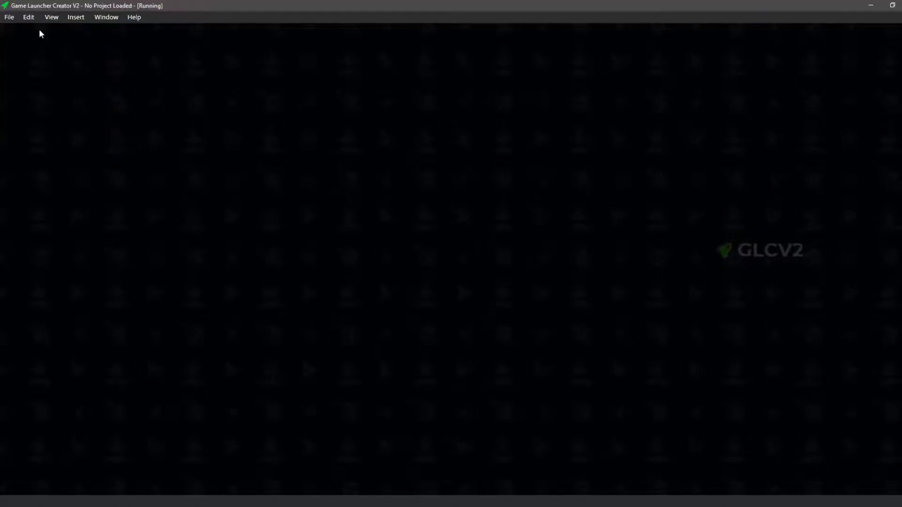
Step: Start a new project from a template, browse the installed templates and choose SwordCraft
left_click(14, 21)
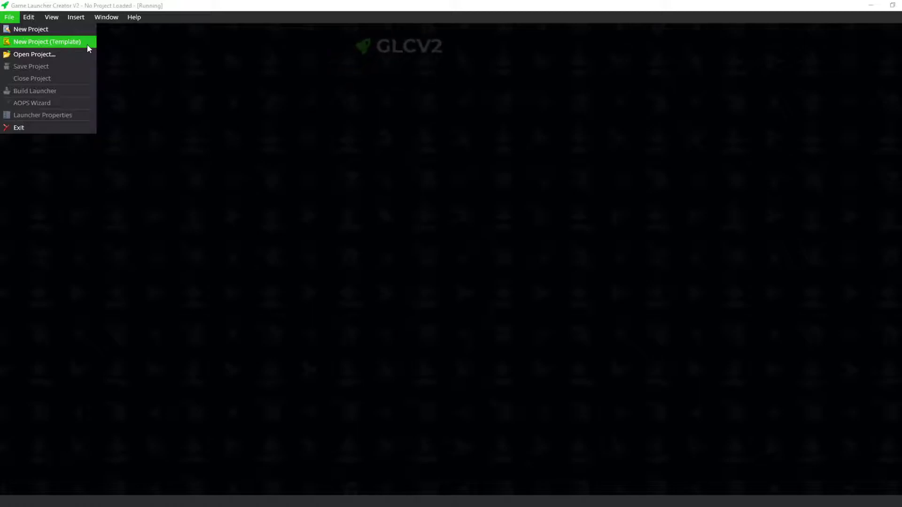
left_click(87, 44)
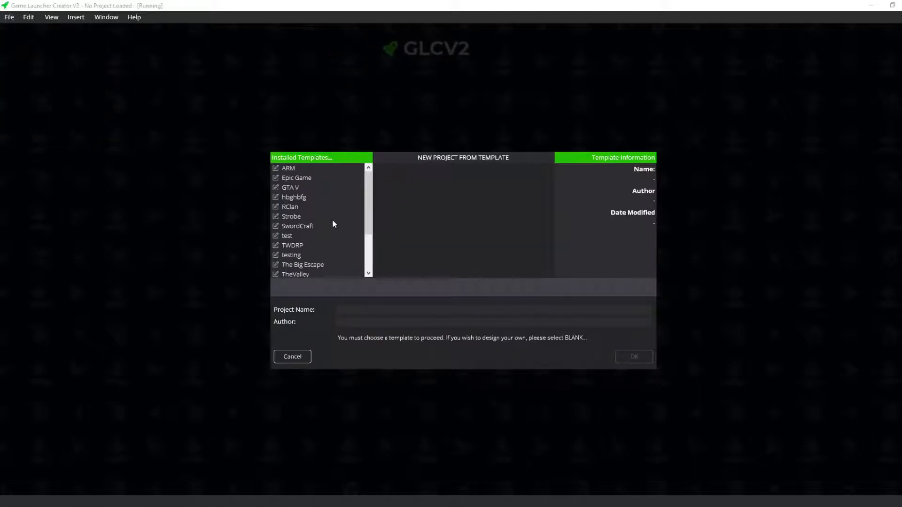
scroll(332, 219, "down", 2)
scroll(315, 224, "up", 1)
scroll(316, 219, "up", 1)
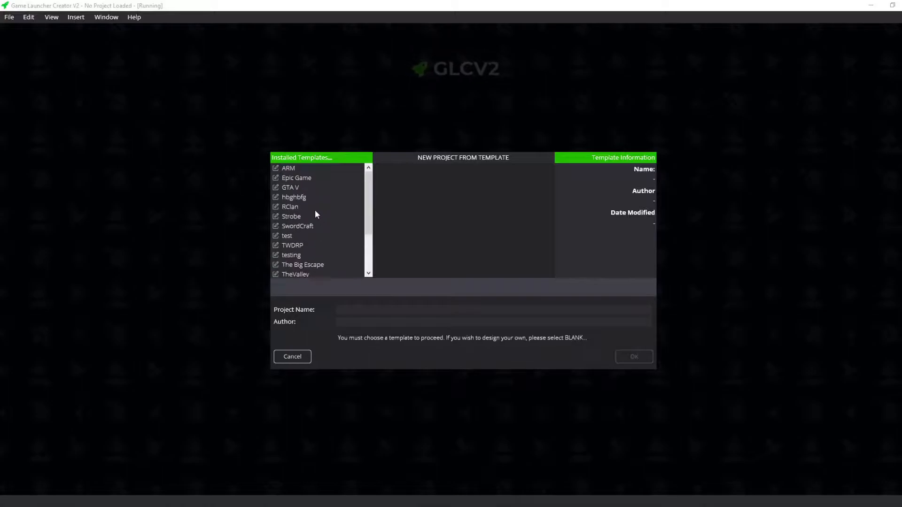
scroll(291, 190, "down", 2)
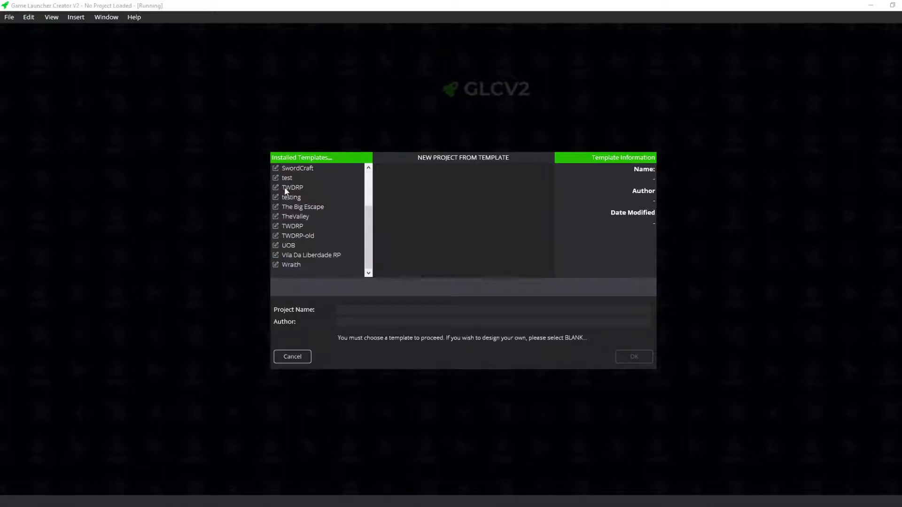
scroll(285, 188, "up", 2)
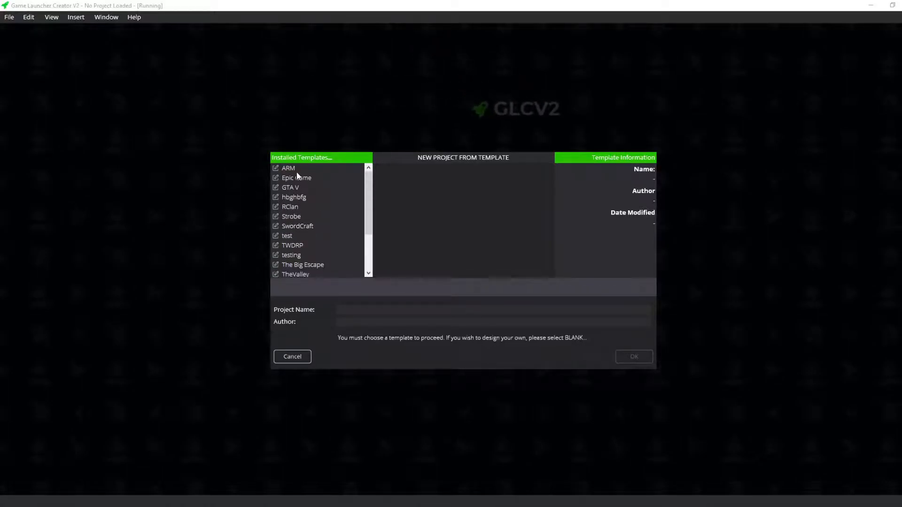
scroll(320, 208, "down", 2)
scroll(313, 206, "up", 2)
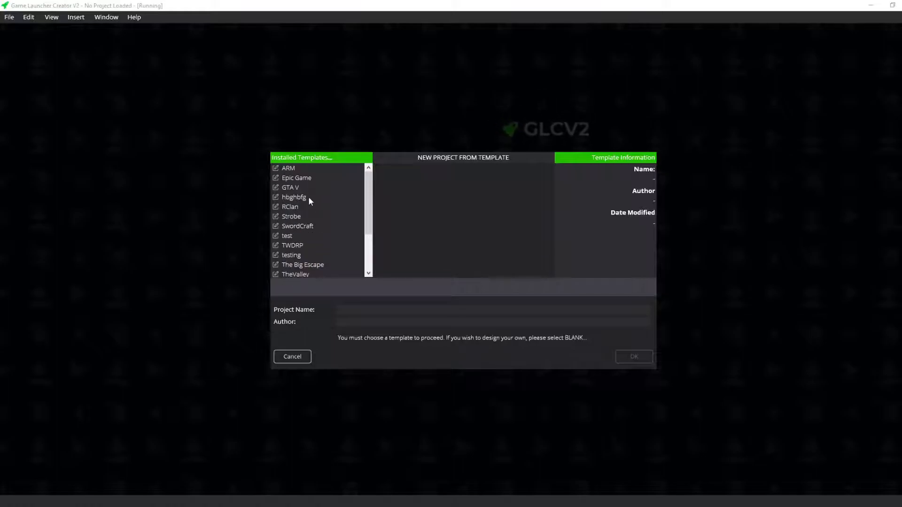
left_click(297, 197)
scroll(305, 211, "down", 2)
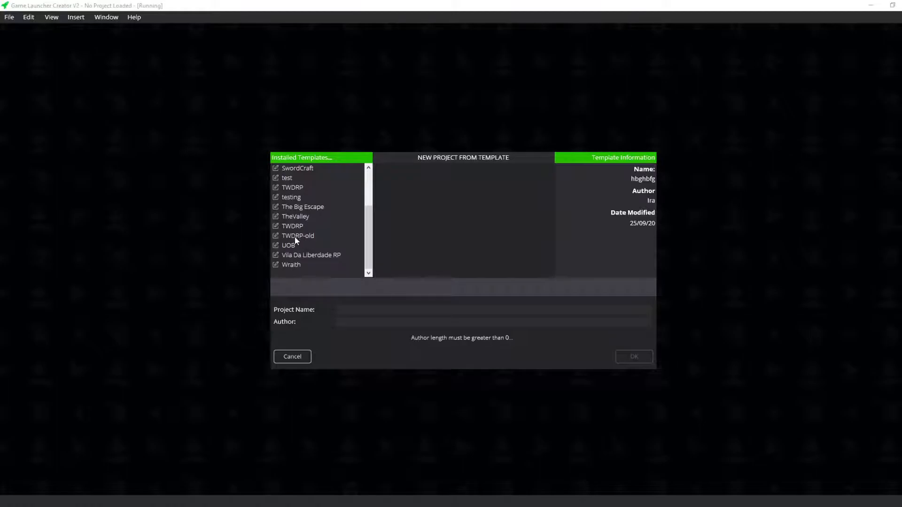
scroll(303, 235, "up", 2)
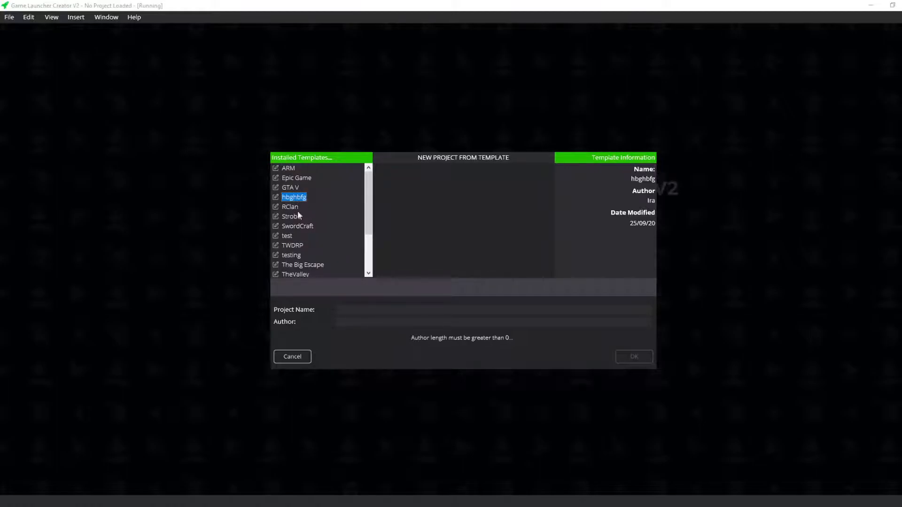
left_click(307, 227)
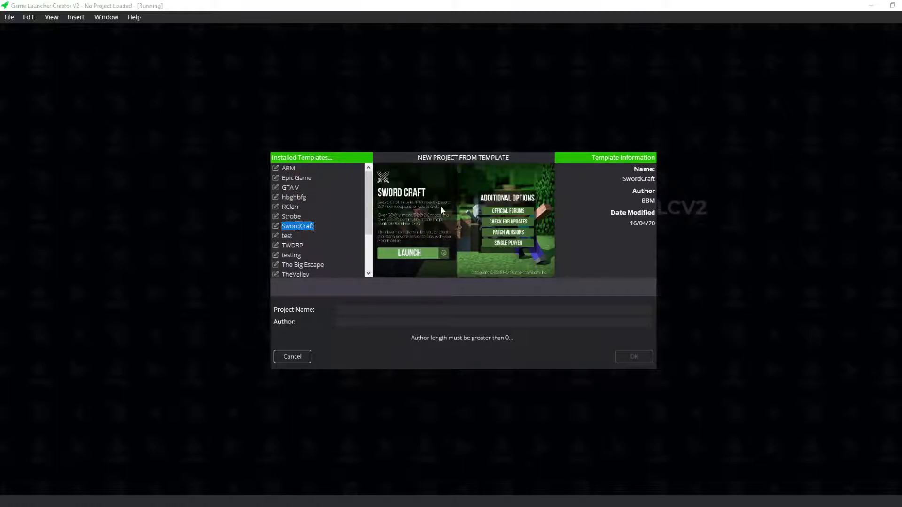
Step: Name the project My 1st Launcher, enter the author's name and create the project
left_click(394, 310)
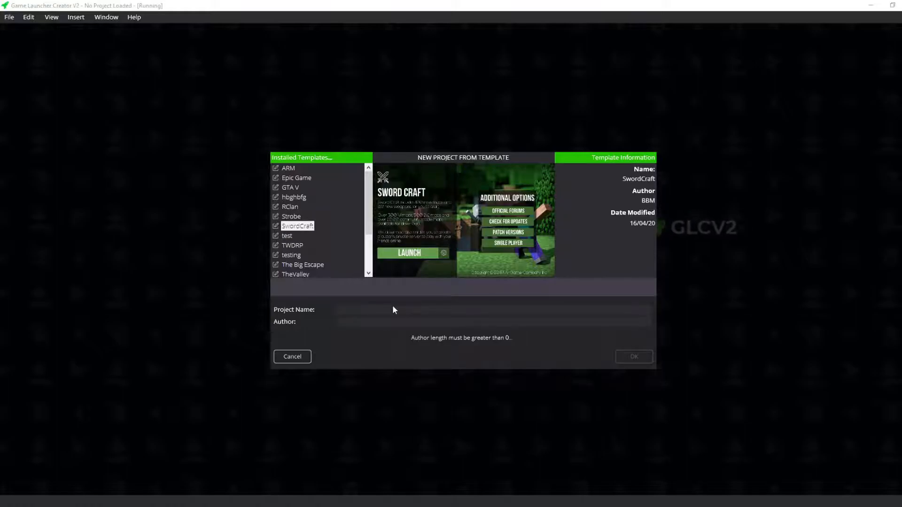
type("My 1st")
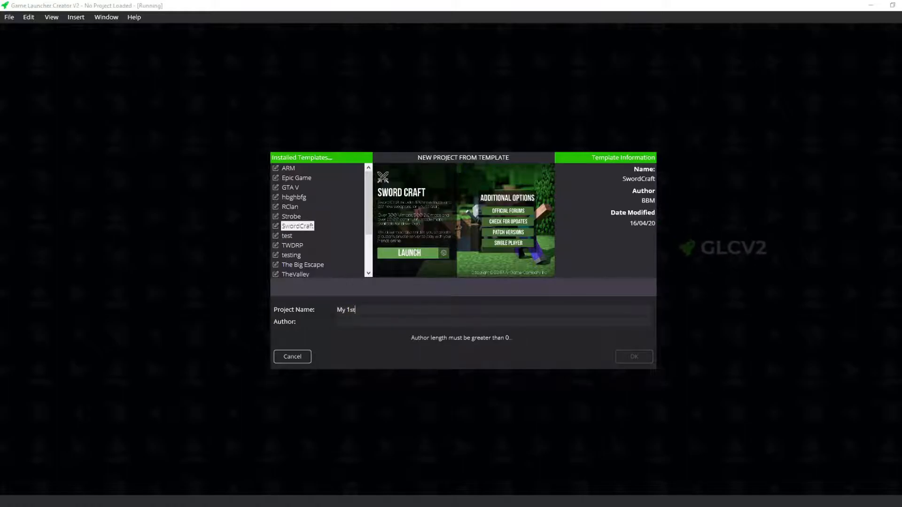
type(" Launcher")
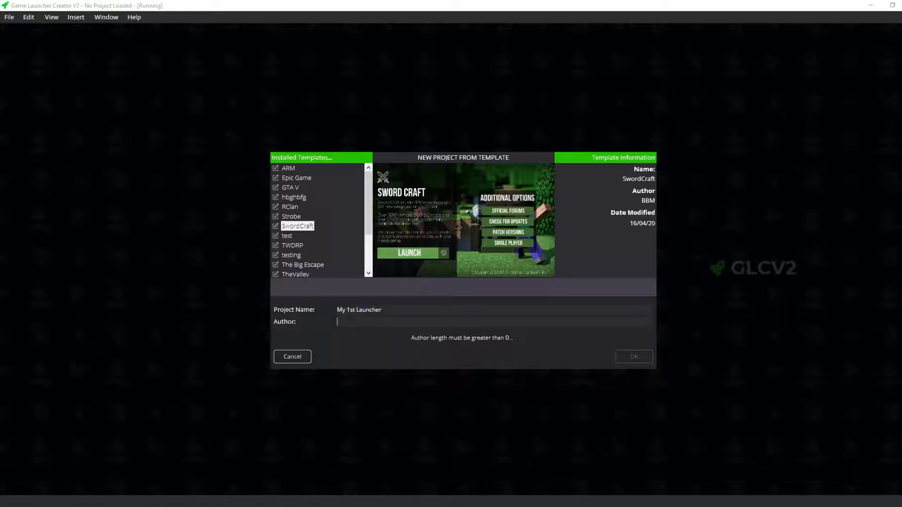
left_click(372, 323)
type("Danny J")
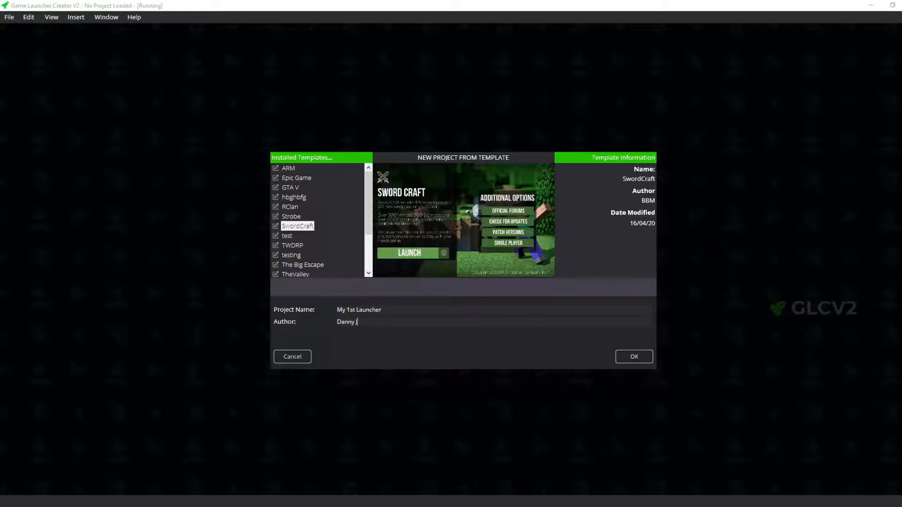
left_click(632, 357)
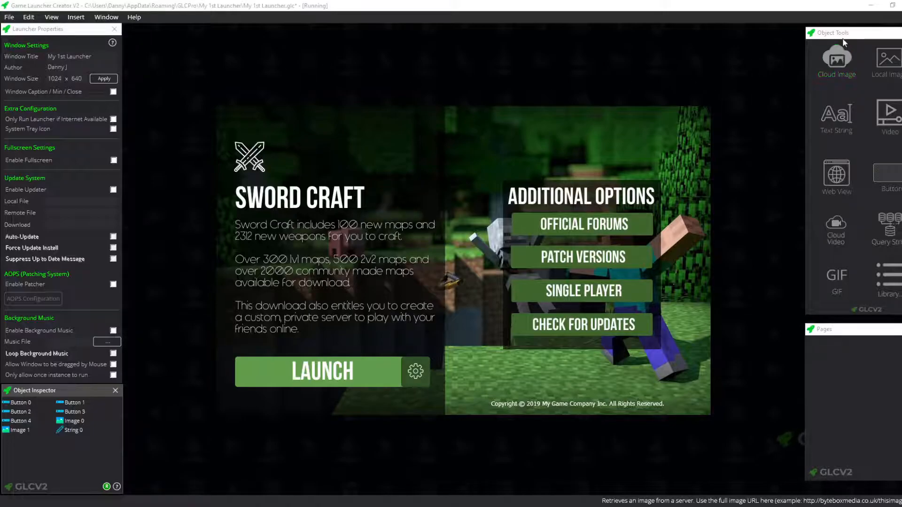
Step: Move the Object Inspector and Pages windows around the workspace and return both to their original places
left_click_drag(55, 387, 733, 365)
left_click_drag(858, 326, 57, 350)
left_click_drag(757, 373, 288, 281)
left_click_drag(78, 349, 867, 327)
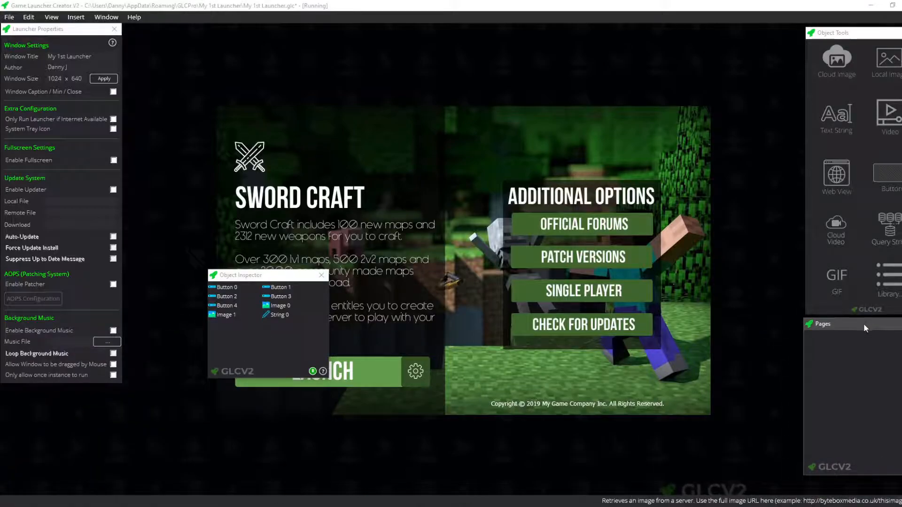
left_click_drag(260, 275, 56, 390)
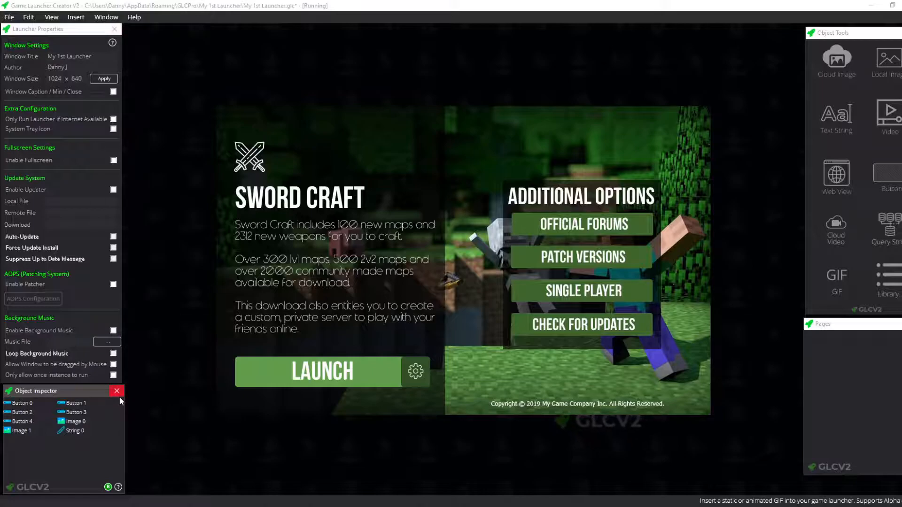
left_click(51, 17)
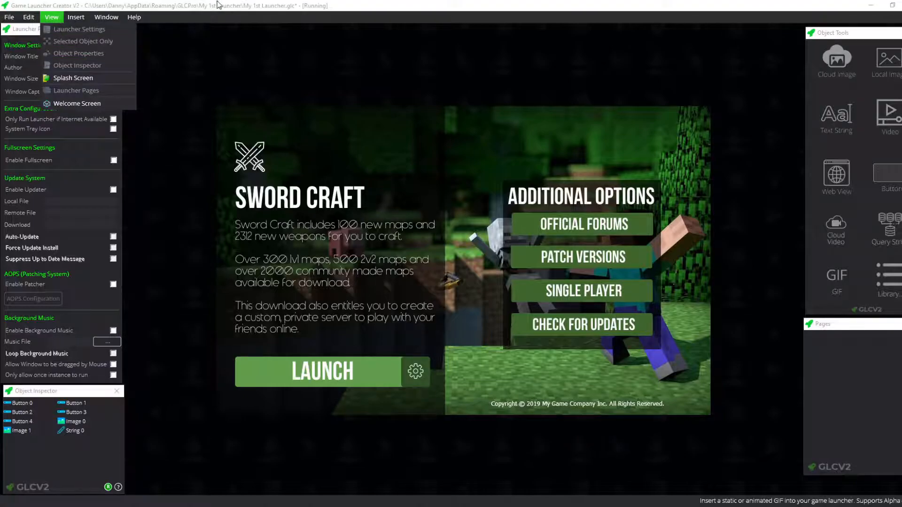
left_click(266, 173)
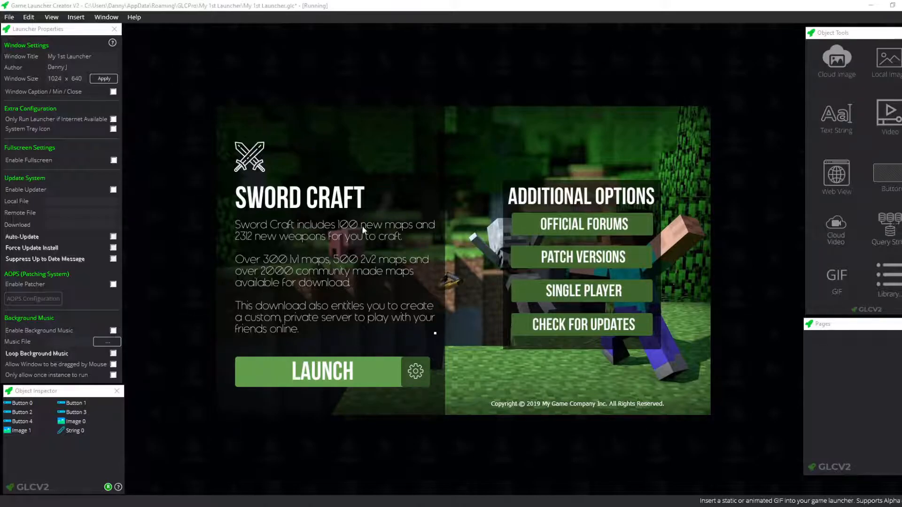
Step: Enable the Floating WYSIWYG Editor Window option in the preferences and close them
left_click(31, 16)
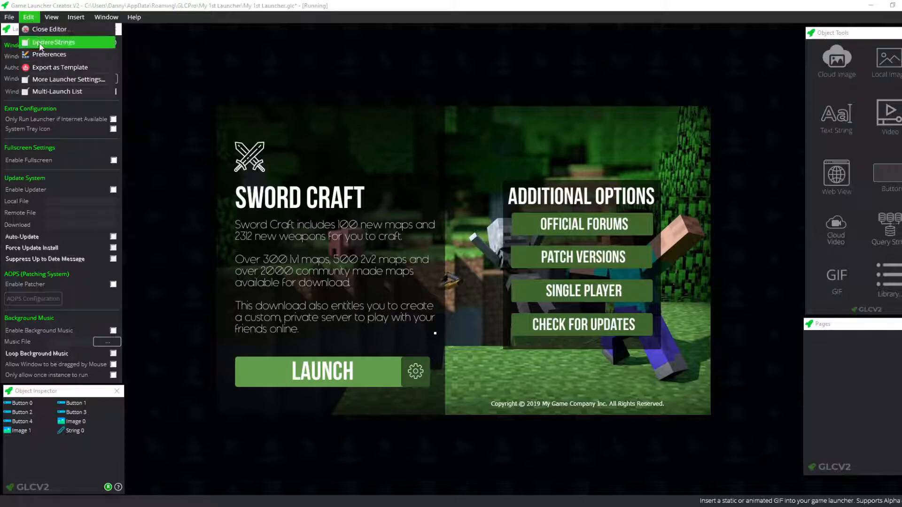
left_click(50, 54)
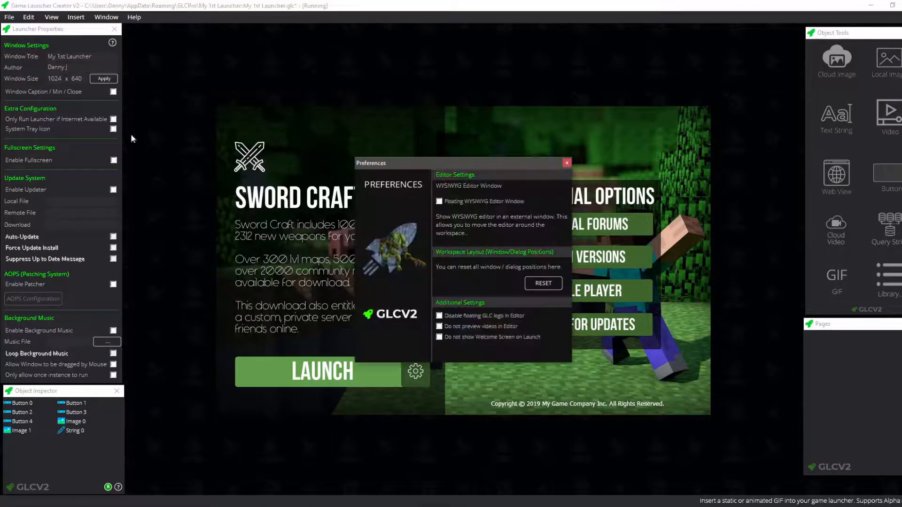
left_click(479, 202)
left_click(566, 163)
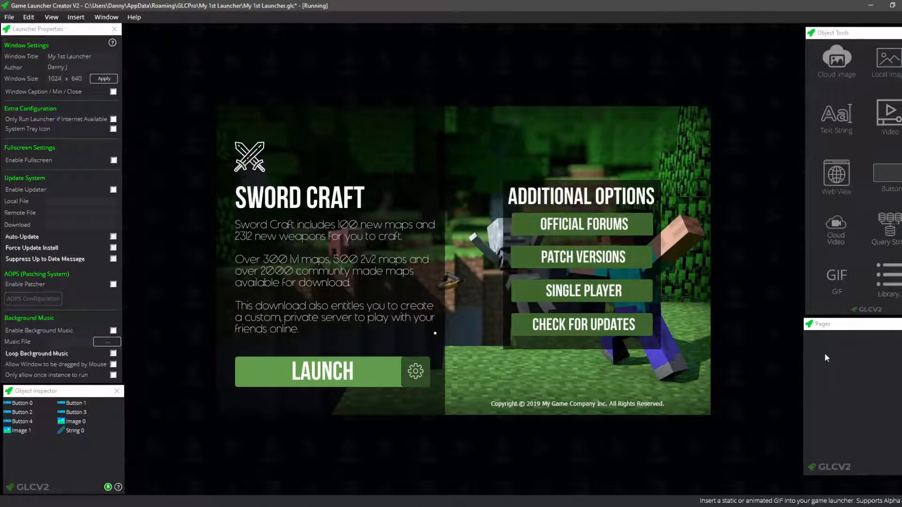
Step: Refresh the page list and the Object Inspector's object list
left_click(830, 403)
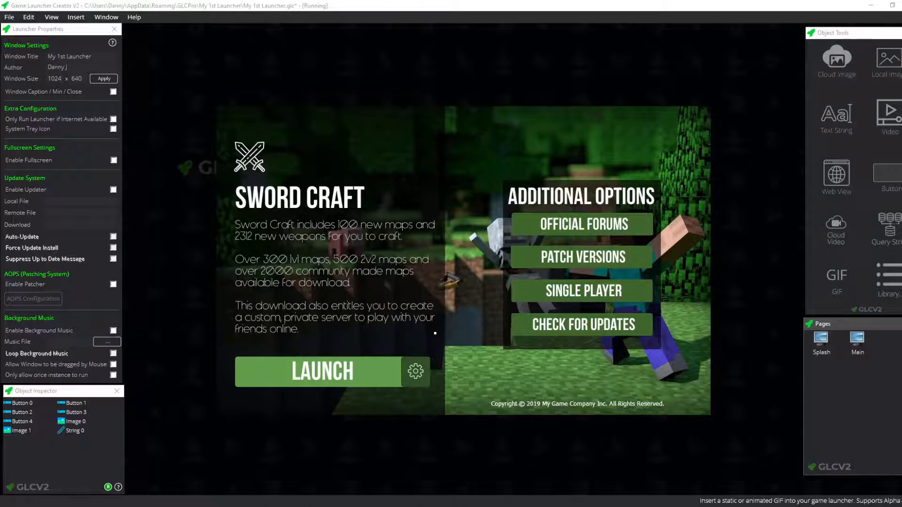
left_click(108, 487)
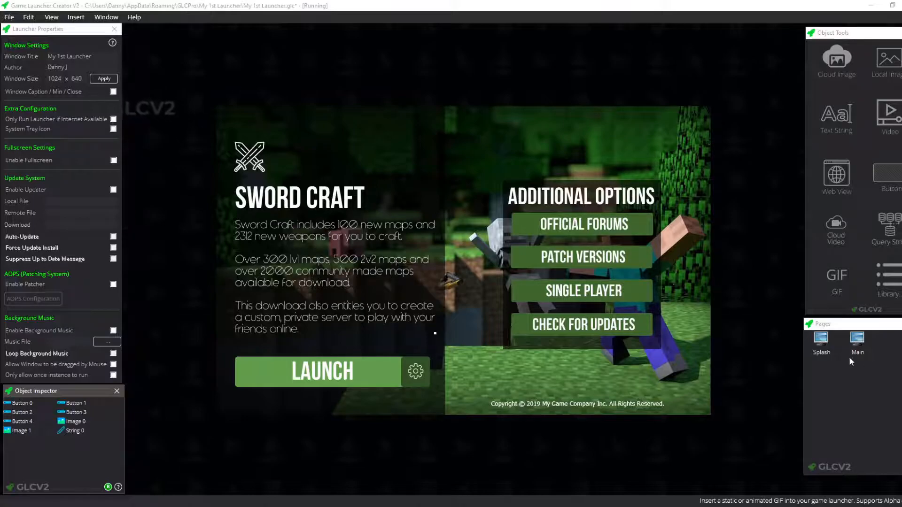
Step: Open the Main page in the floating editor and shift its window slightly within the workspace
right_click(856, 342)
left_click(874, 361)
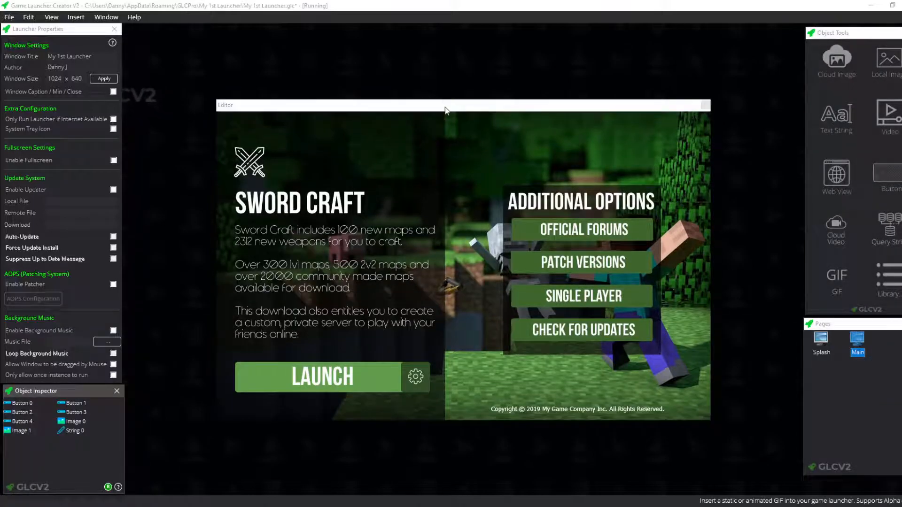
left_click_drag(459, 104, 481, 108)
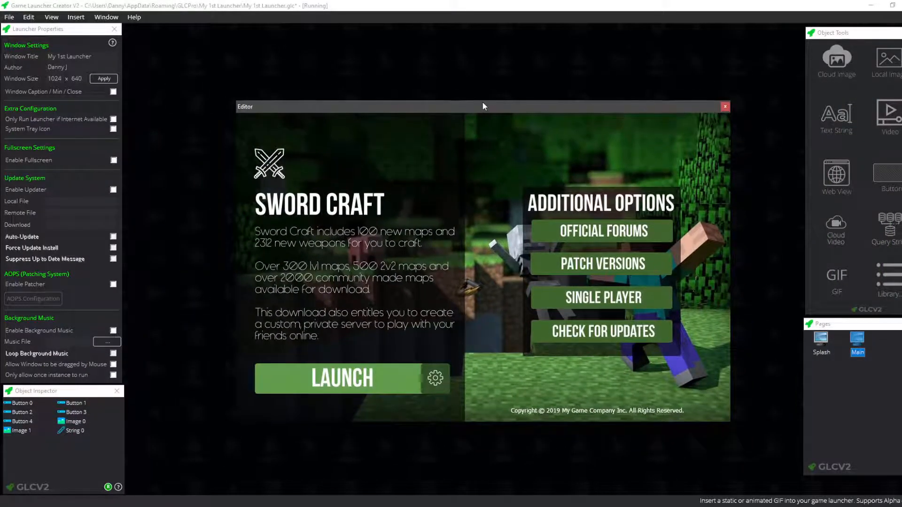
Step: Disable the Floating WYSIWYG Editor Window option in the preferences and reopen the Main page for editing
left_click(32, 19)
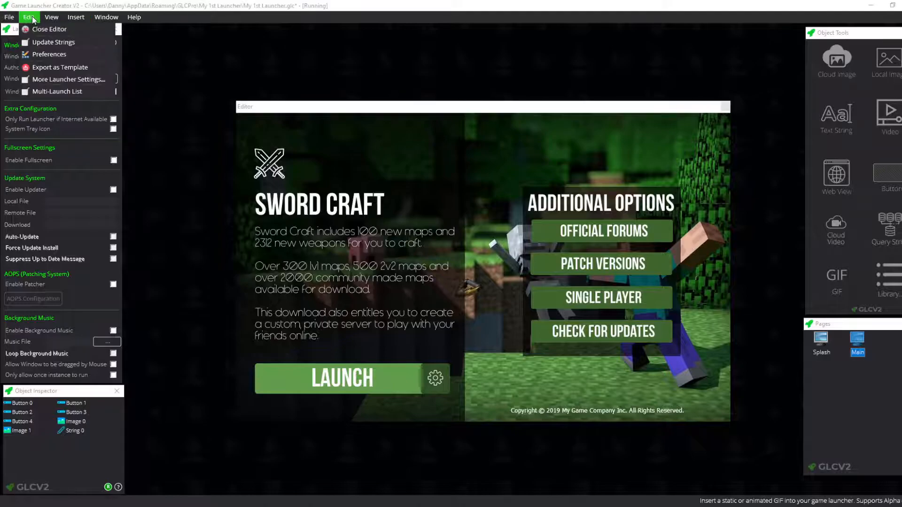
left_click(44, 56)
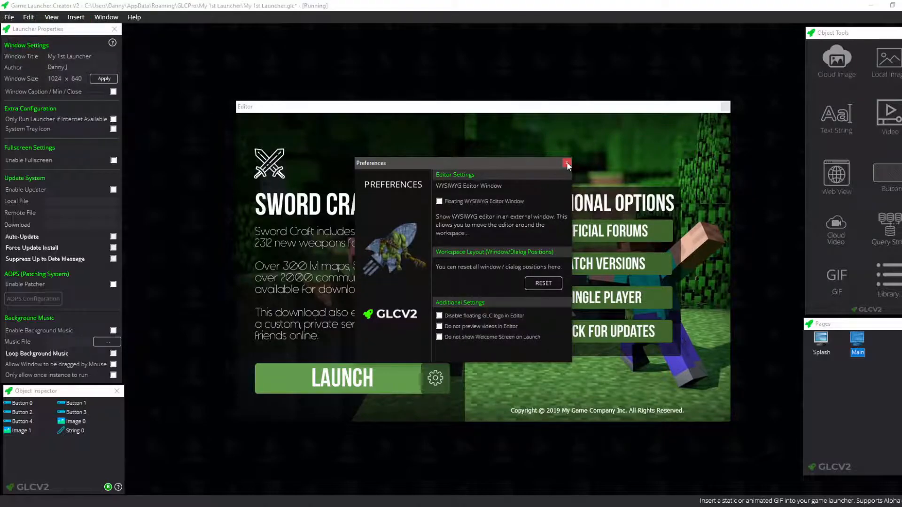
left_click(566, 163)
right_click(863, 348)
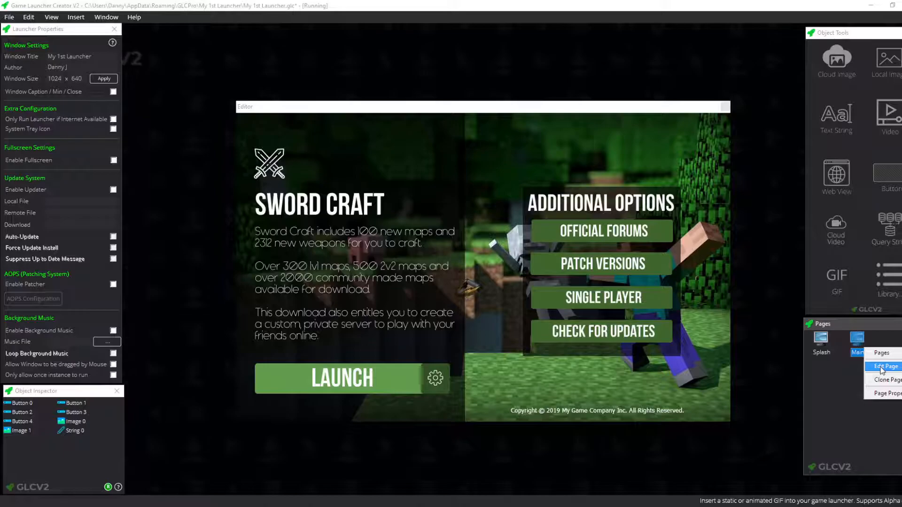
left_click(880, 367)
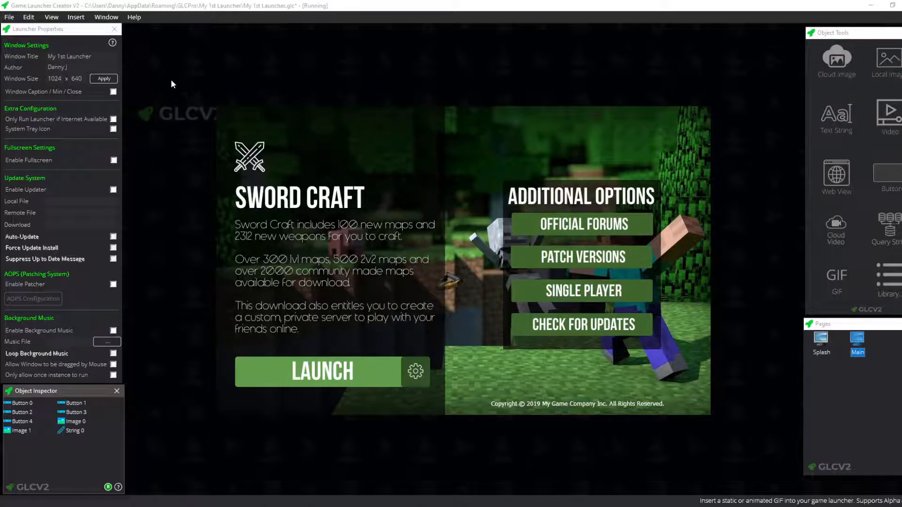
Step: Look over the launcher's window settings, the objects listed in the Object Inspector and the operations available for Button 2
left_click(62, 33)
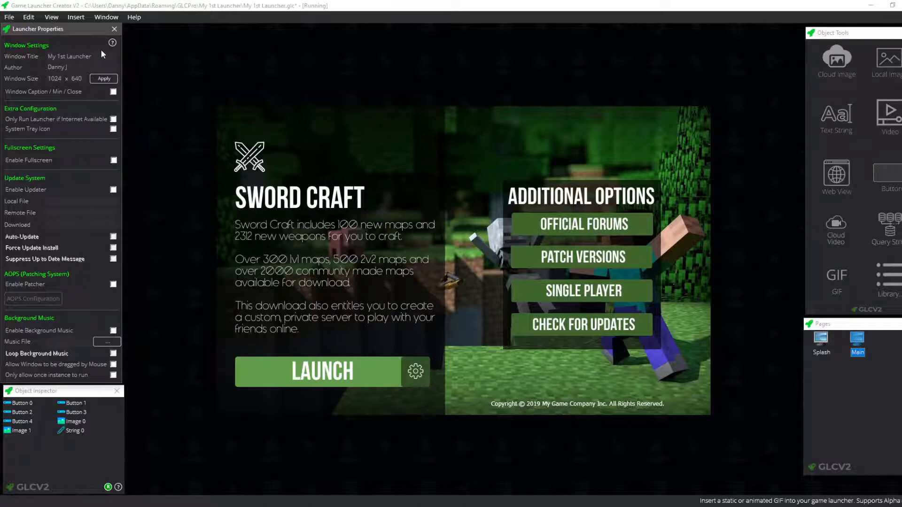
left_click(55, 67)
left_click(74, 395)
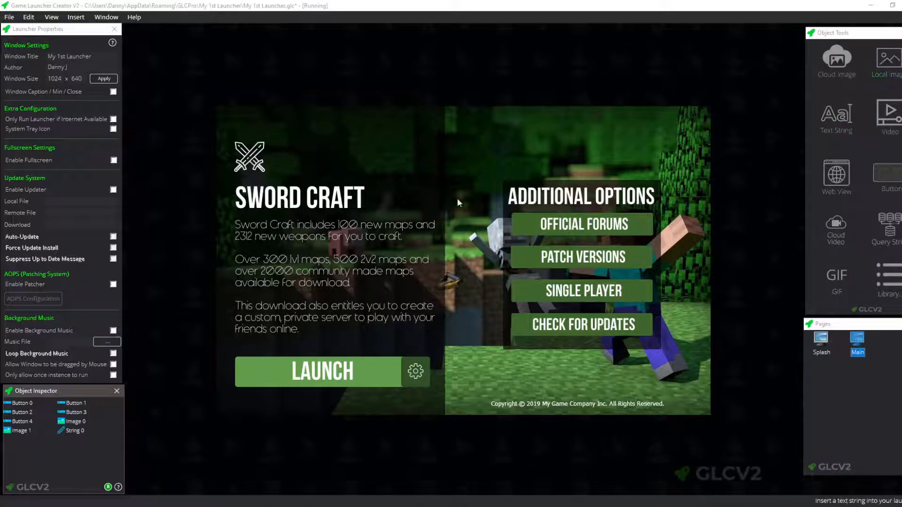
left_click(70, 431)
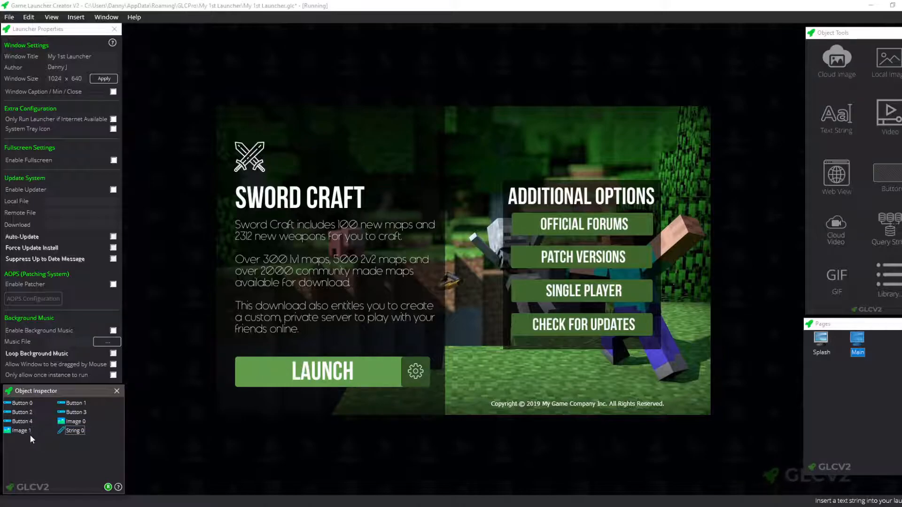
left_click(22, 403)
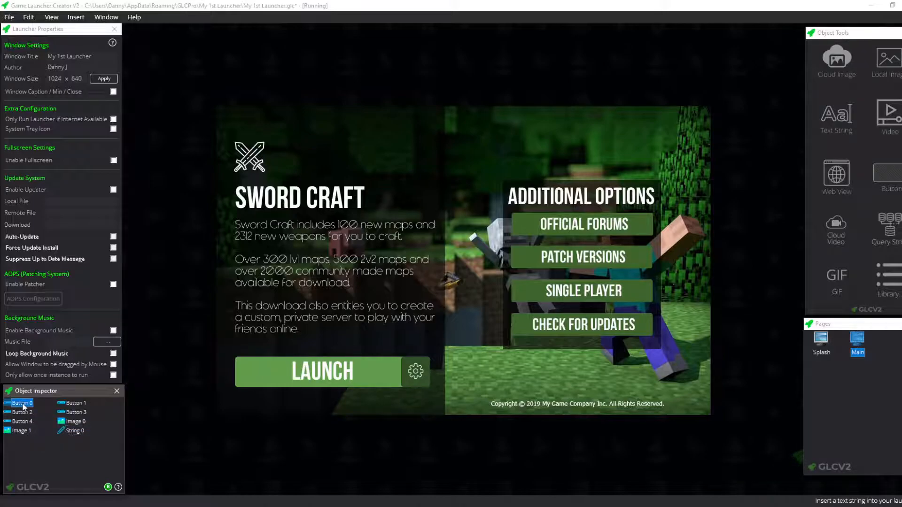
left_click(81, 403)
left_click(26, 412)
left_click(73, 421)
right_click(23, 408)
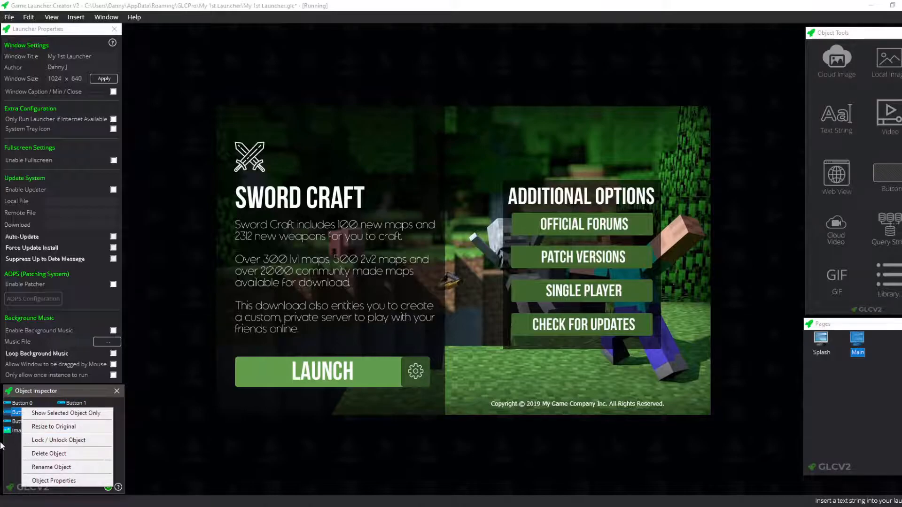
left_click(14, 438)
Step: Show only the selected Button 3 on the page and bring the other objects back into view
right_click(78, 413)
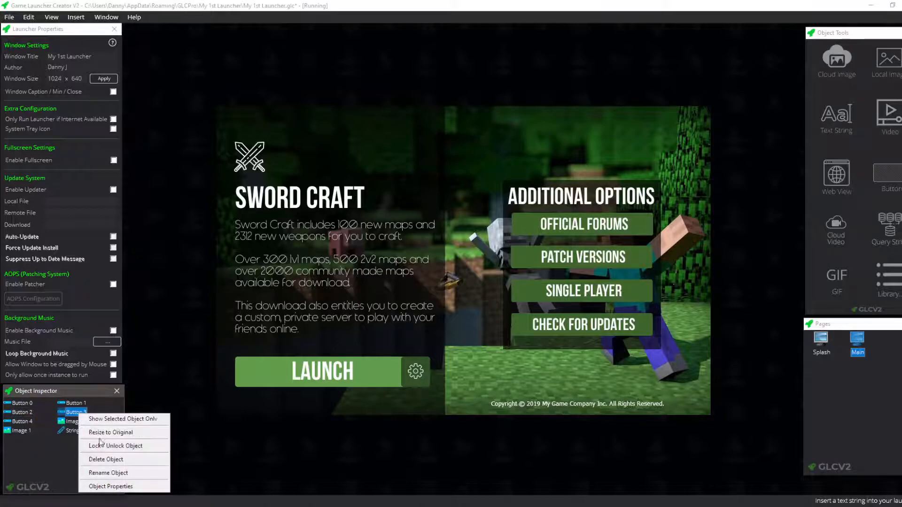
left_click(154, 417)
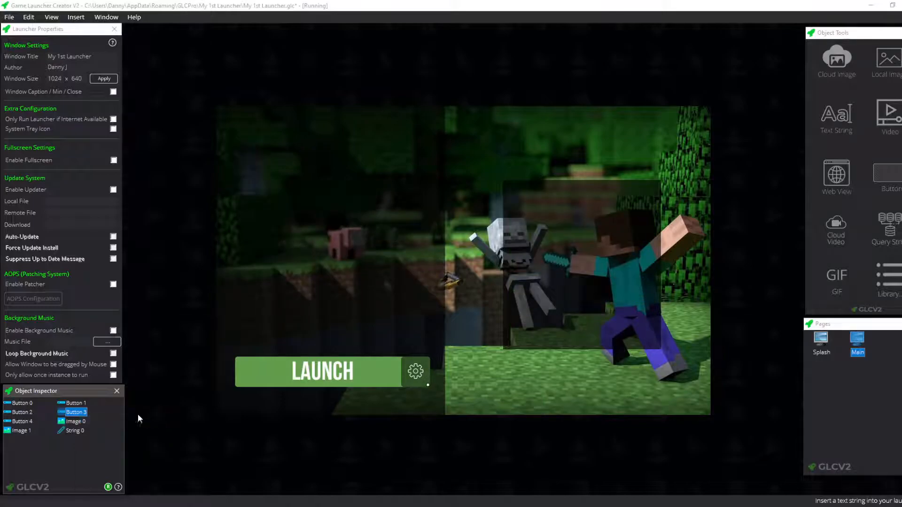
right_click(80, 413)
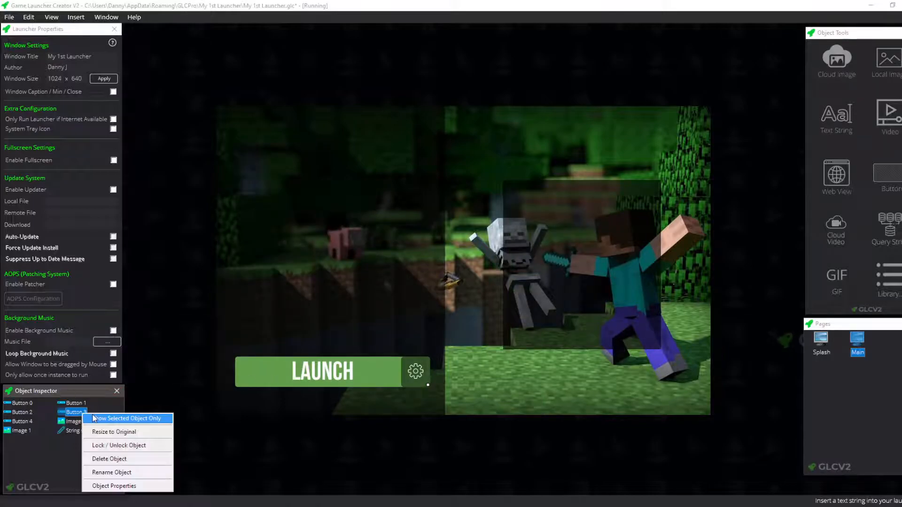
left_click(94, 416)
Step: Shrink the Launch button directly on the Main page
right_click(80, 413)
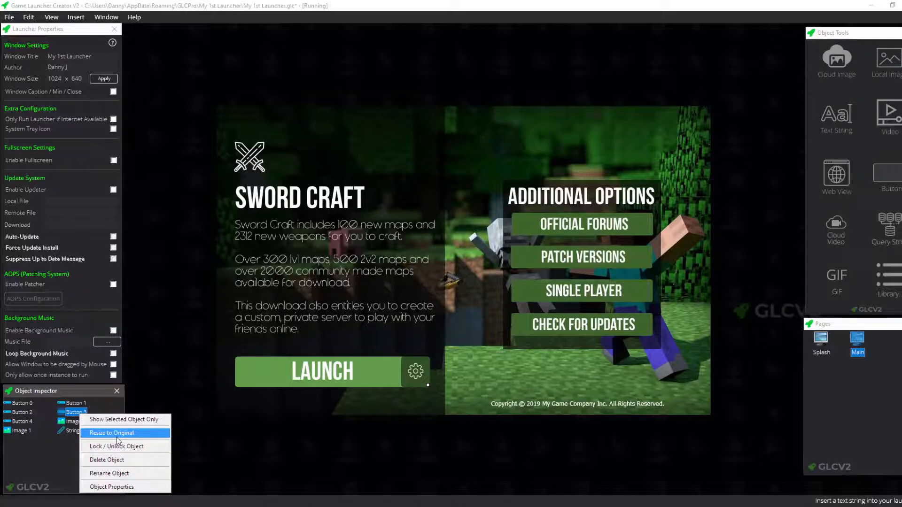
left_click(52, 460)
left_click(412, 374)
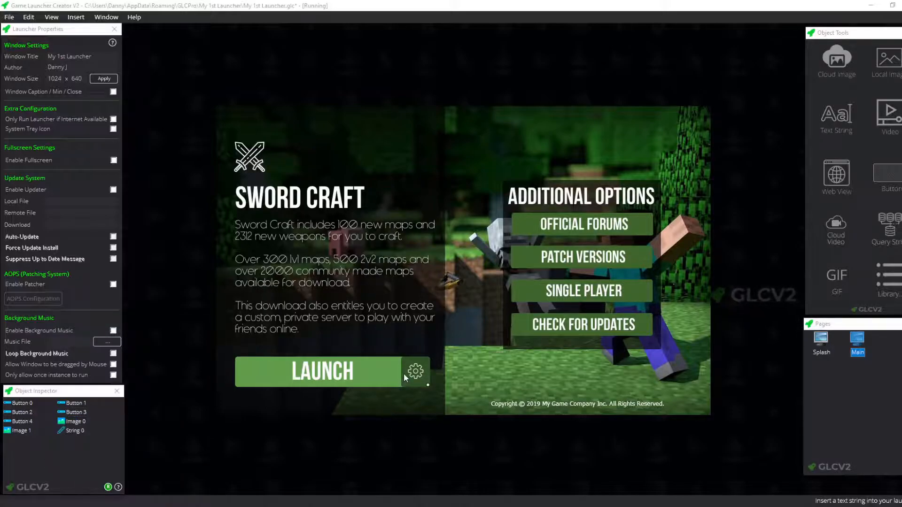
left_click_drag(428, 386, 385, 365)
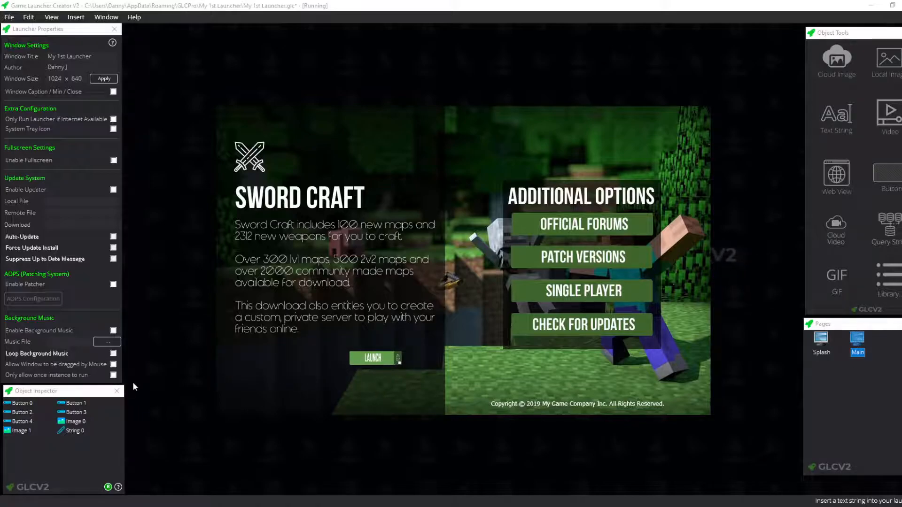
Step: Resize Button 3 to its original size and move it back below the description text
right_click(73, 413)
left_click(104, 431)
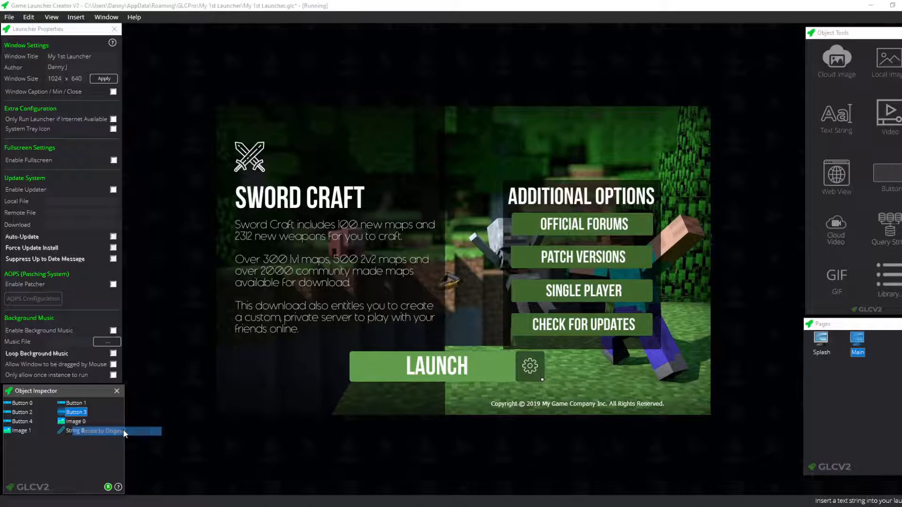
left_click_drag(444, 374, 337, 382)
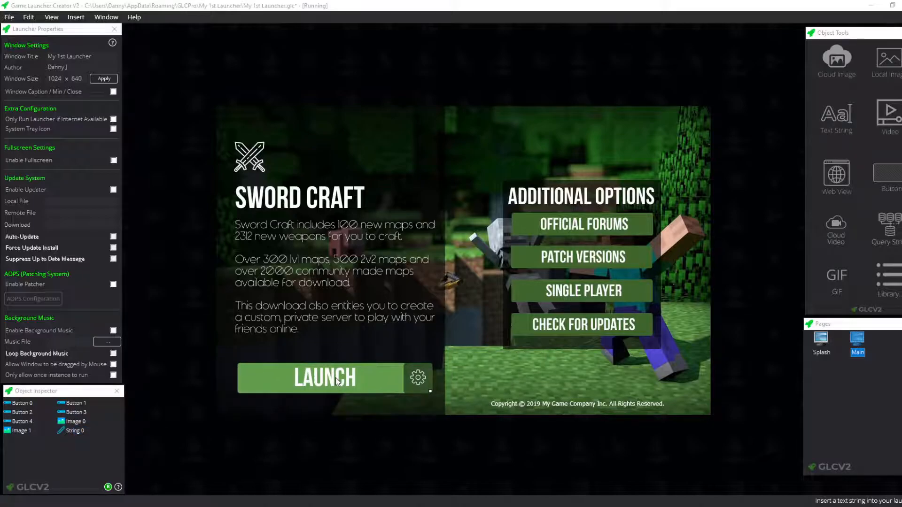
Step: Lock Button 3, try to move it on the page, and unlock it again
right_click(75, 412)
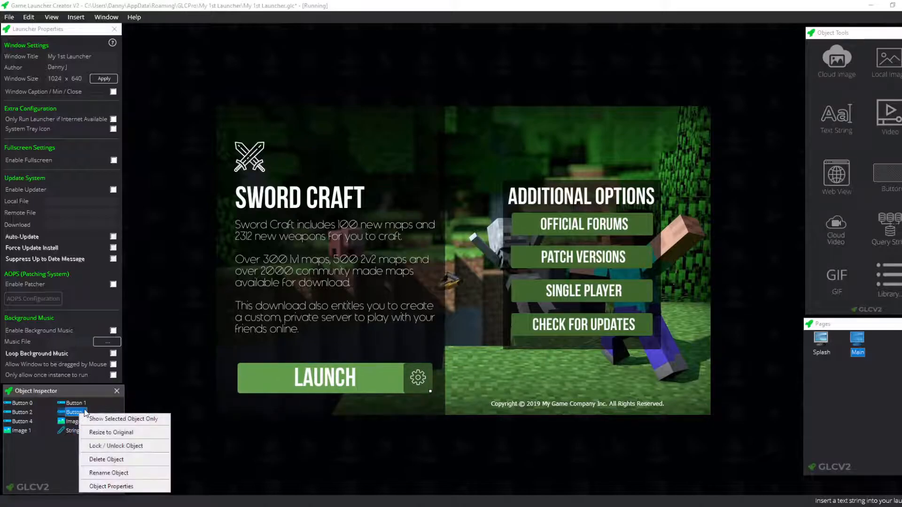
left_click(133, 447)
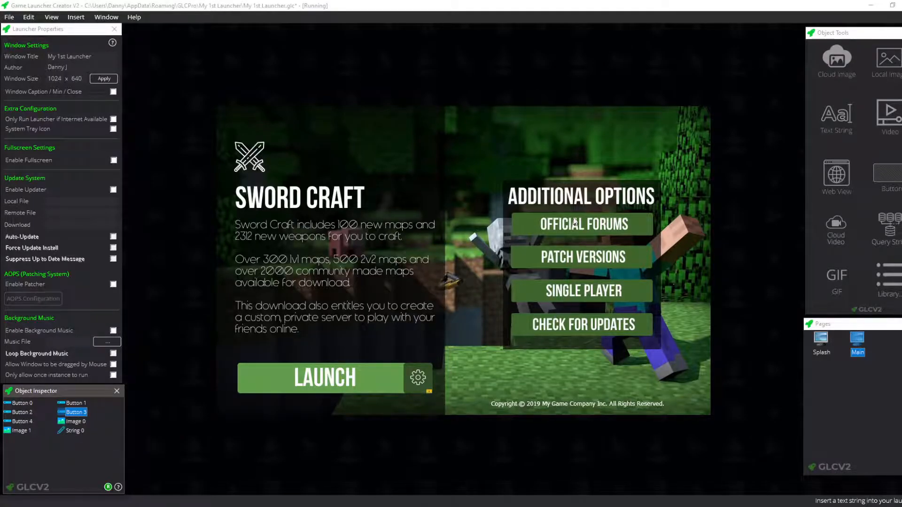
left_click(416, 379)
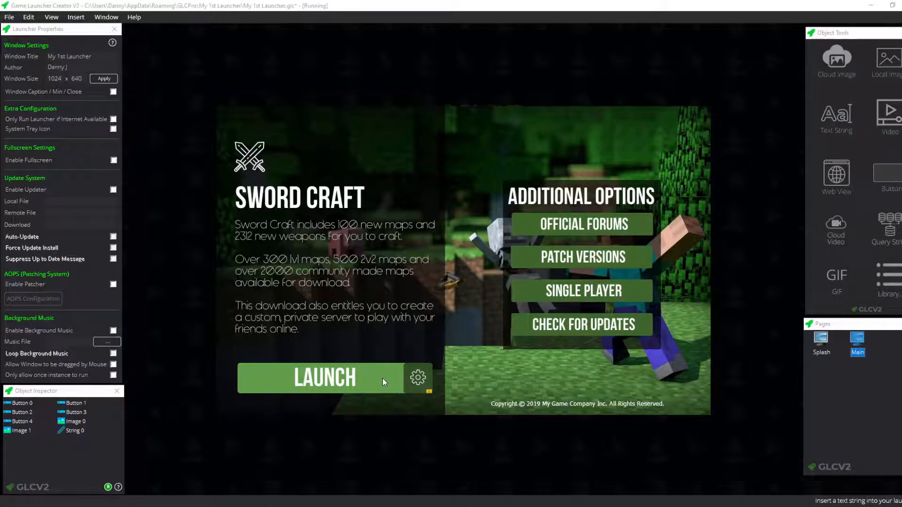
right_click(81, 413)
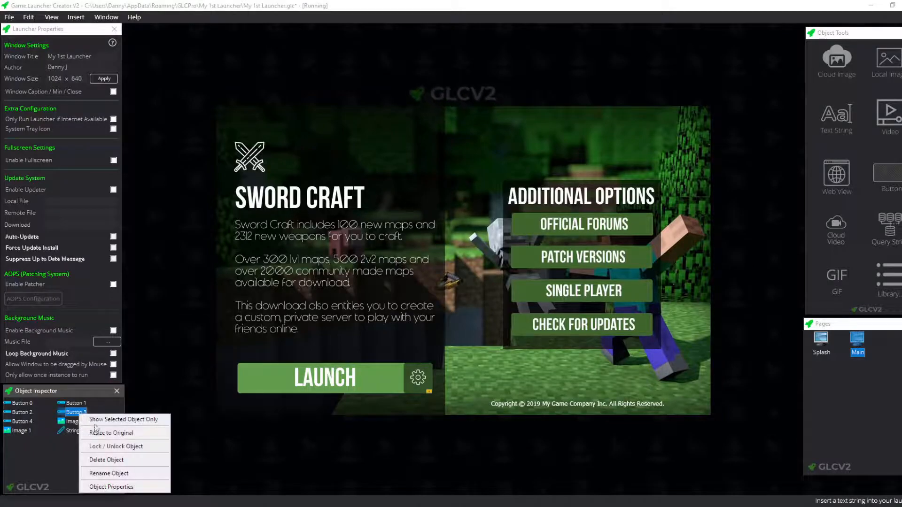
left_click(101, 447)
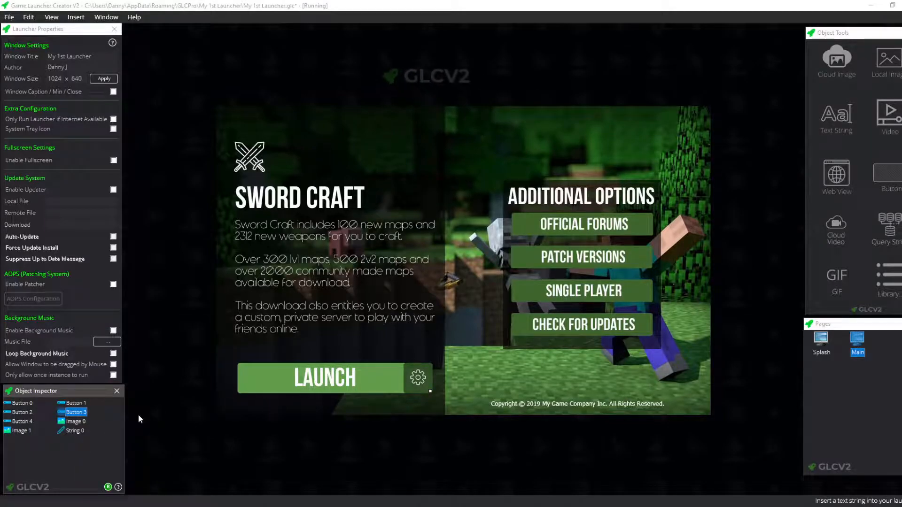
Step: Rename the Button 3 object to Launcher Button
right_click(75, 412)
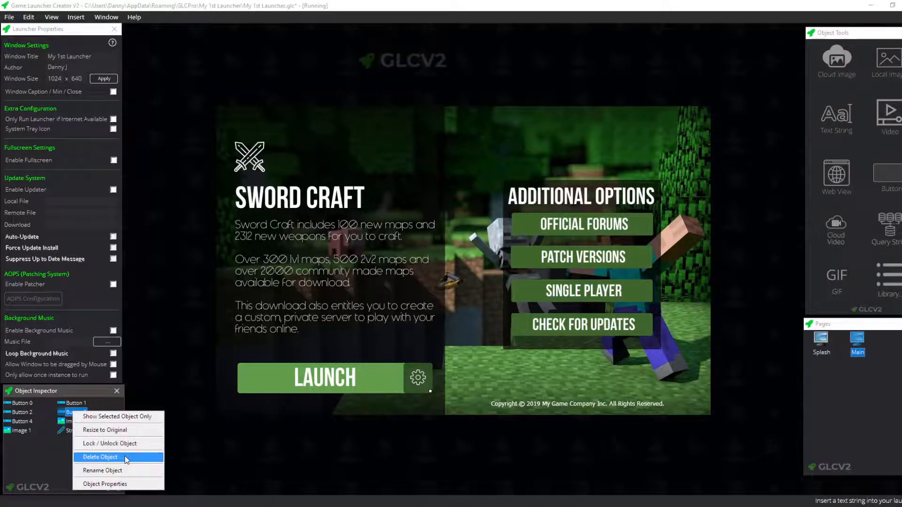
left_click(137, 472)
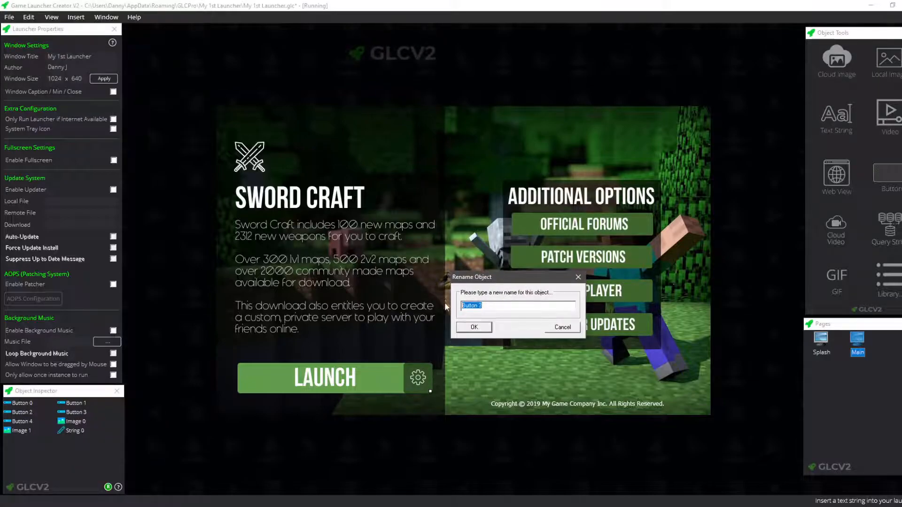
type("Launcher")
left_click(474, 328)
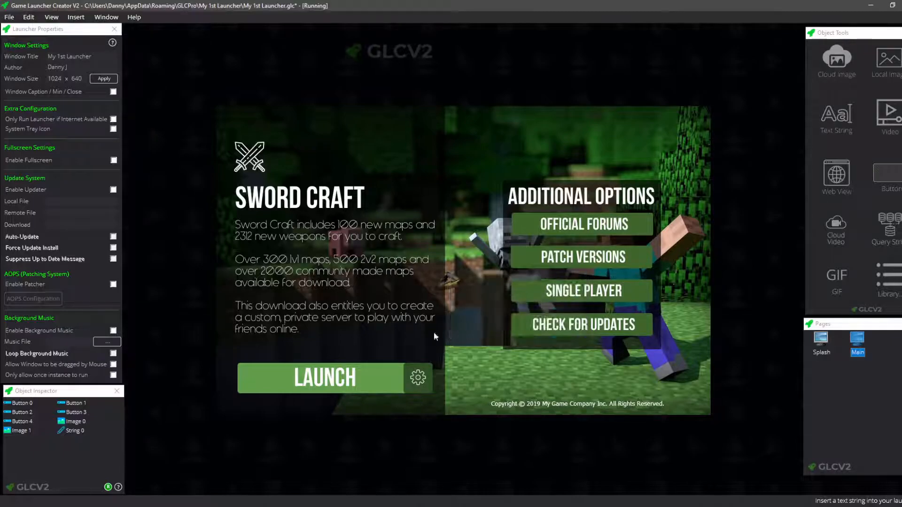
left_click(88, 437)
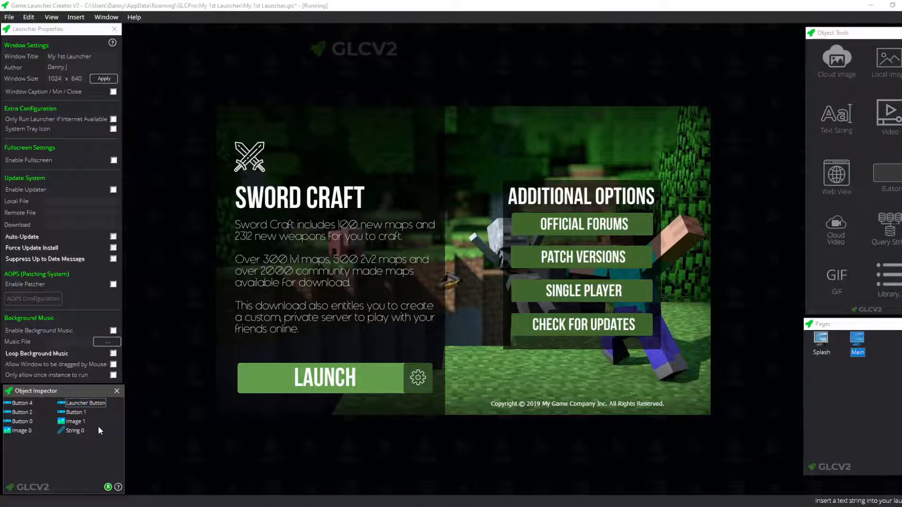
Step: Review the object properties of Launcher Button and Image 1, closing each properties window
right_click(92, 402)
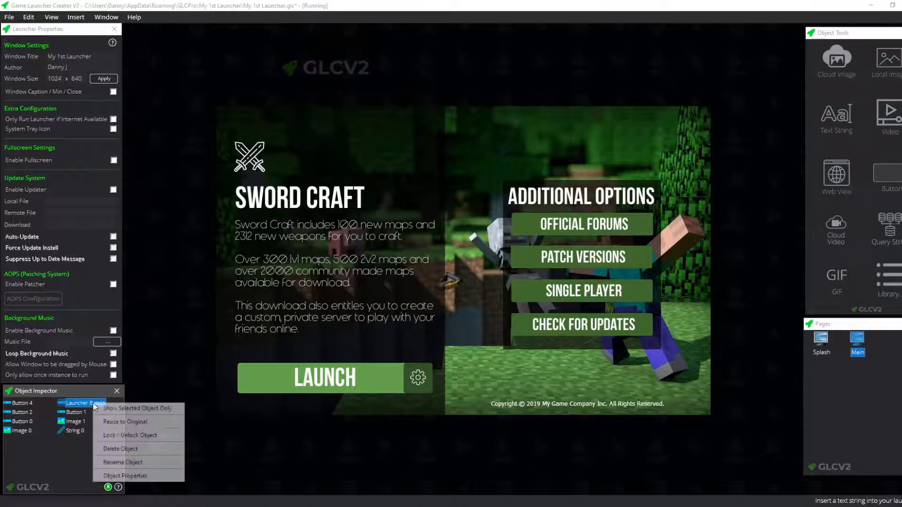
left_click(147, 476)
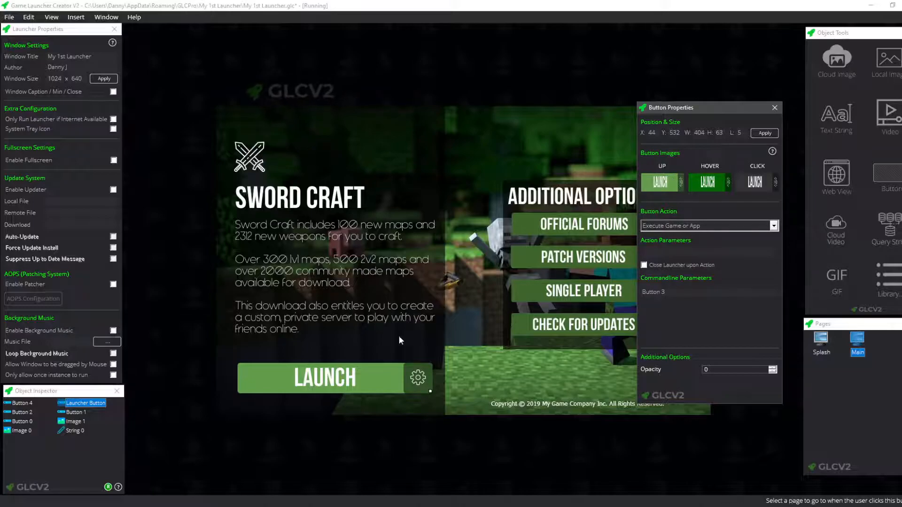
left_click(774, 109)
right_click(75, 422)
left_click(113, 493)
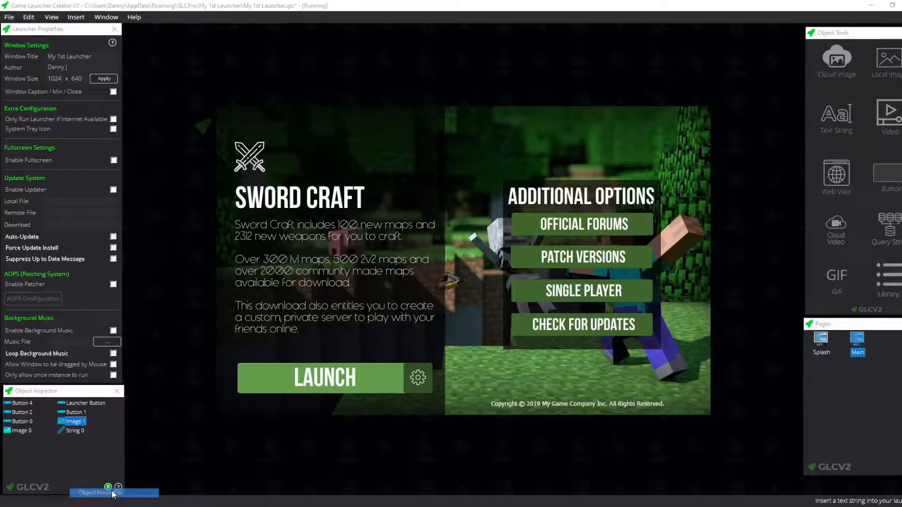
left_click(774, 108)
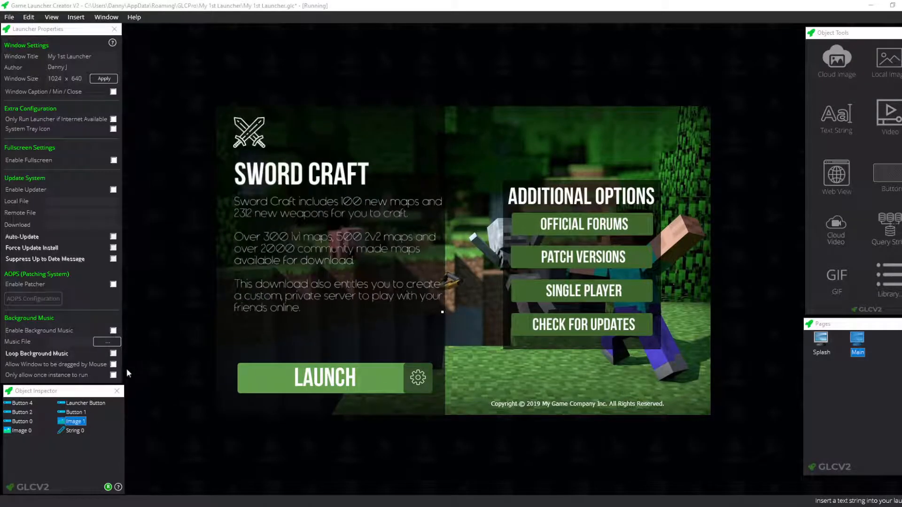
Step: Resize the Image 1 and Image 0 objects to their original sizes
right_click(76, 421)
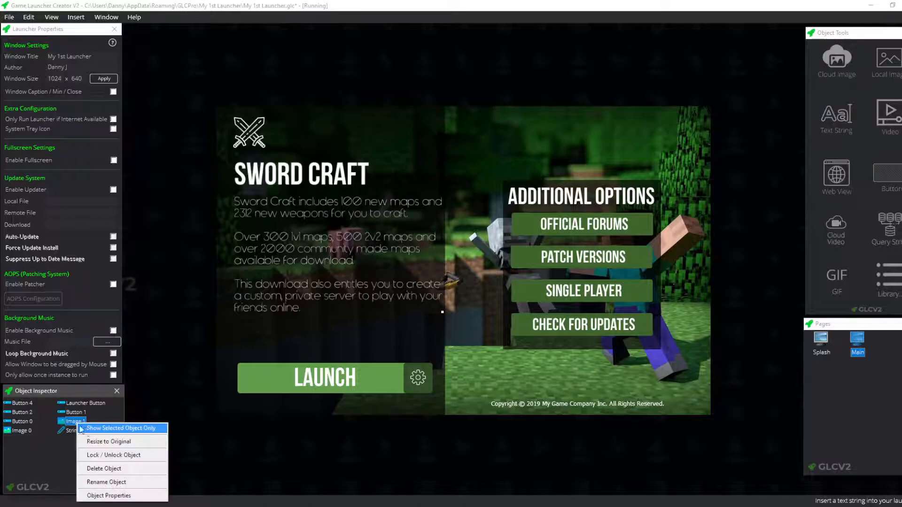
left_click(111, 442)
right_click(17, 432)
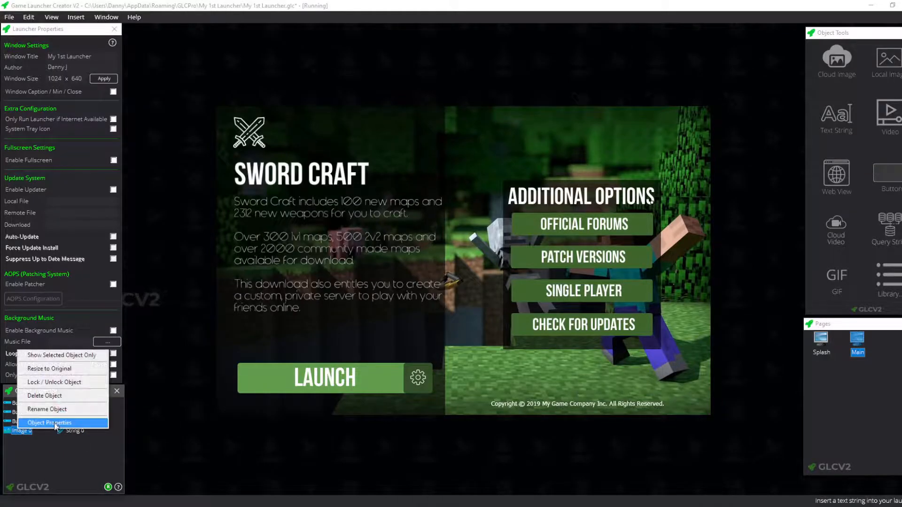
left_click(57, 369)
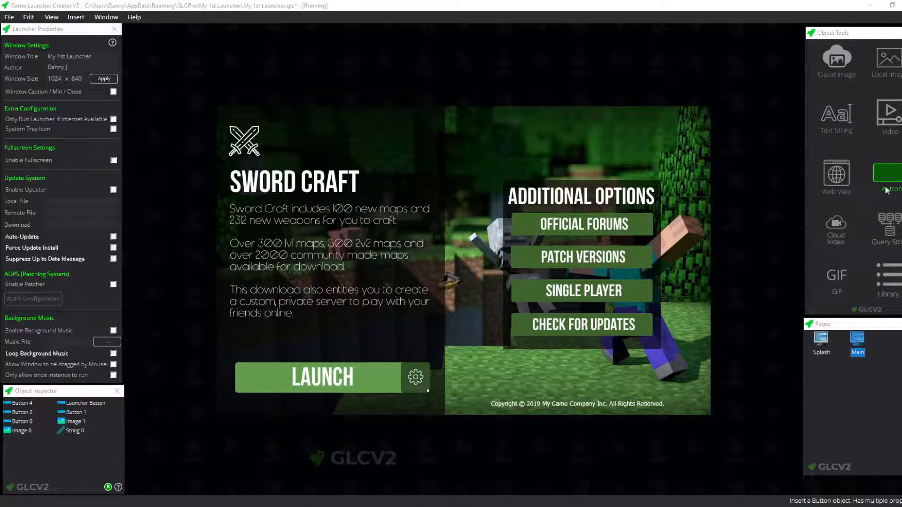
Step: Insert a new button near the upper middle of the Main page, at about X 415, Y 96, and open its properties
left_click(899, 182)
left_click_drag(258, 118, 454, 166)
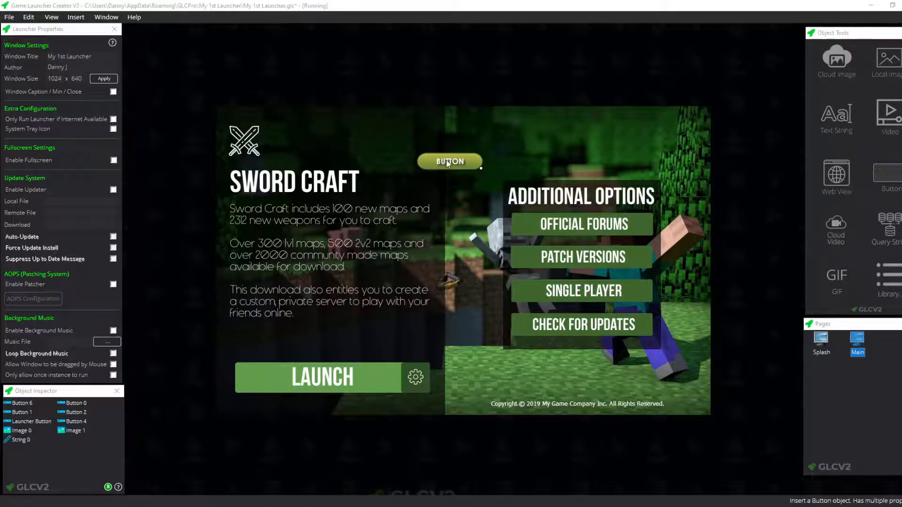
double_click(452, 161)
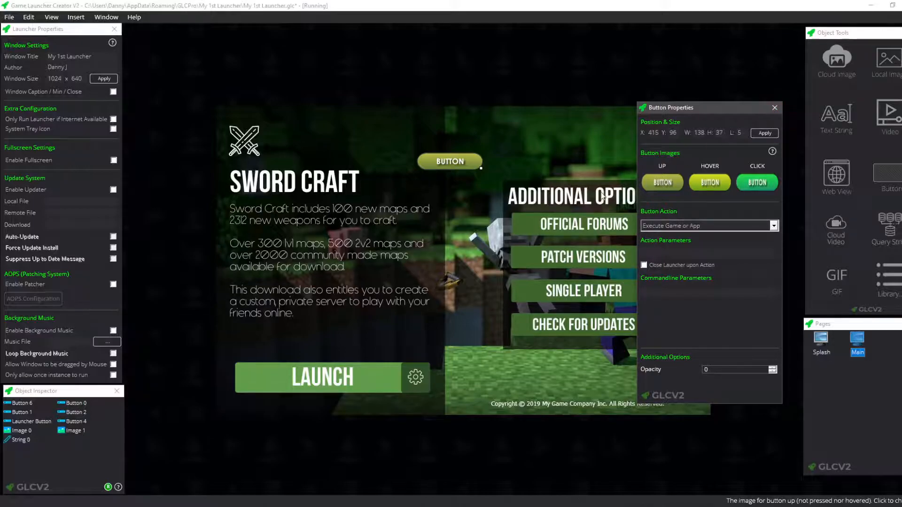
Step: Browse the library's image, video and button categories, preview several of the button images, and close the library without inserting anything
left_click(774, 107)
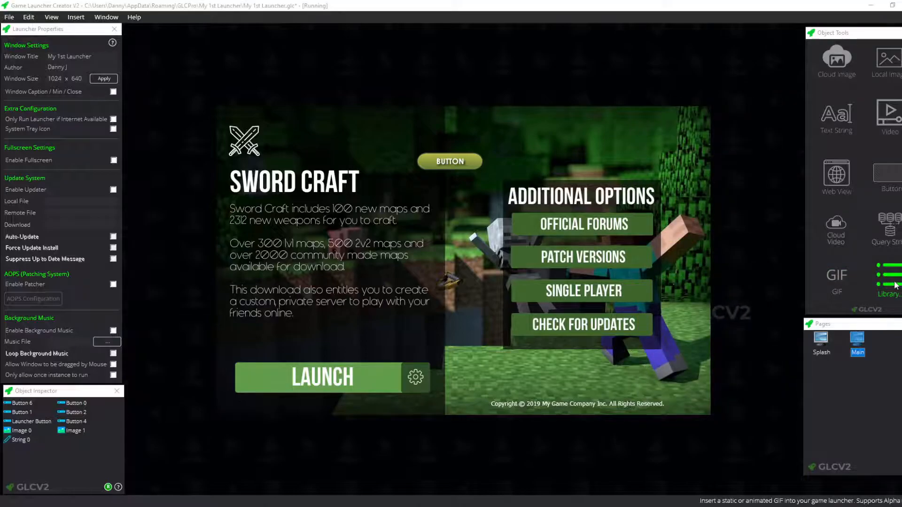
left_click(895, 284)
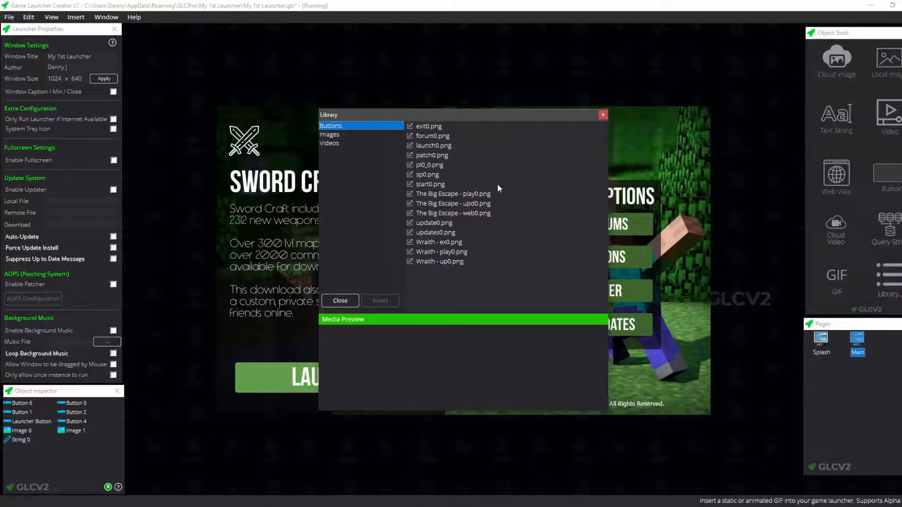
left_click(340, 135)
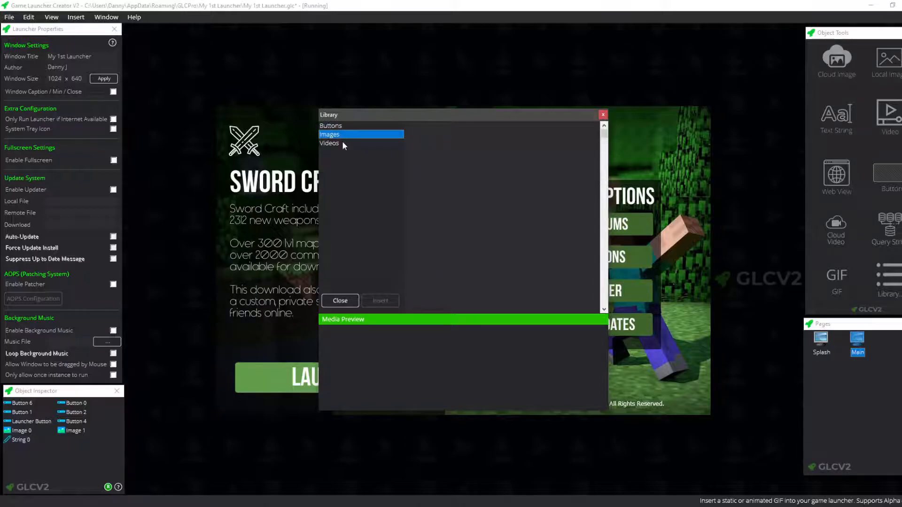
left_click(342, 142)
left_click(342, 126)
left_click(416, 165)
left_click(435, 155)
left_click(435, 146)
left_click(433, 136)
left_click(432, 126)
left_click(431, 167)
left_click(428, 175)
left_click(435, 185)
left_click(436, 203)
left_click(436, 233)
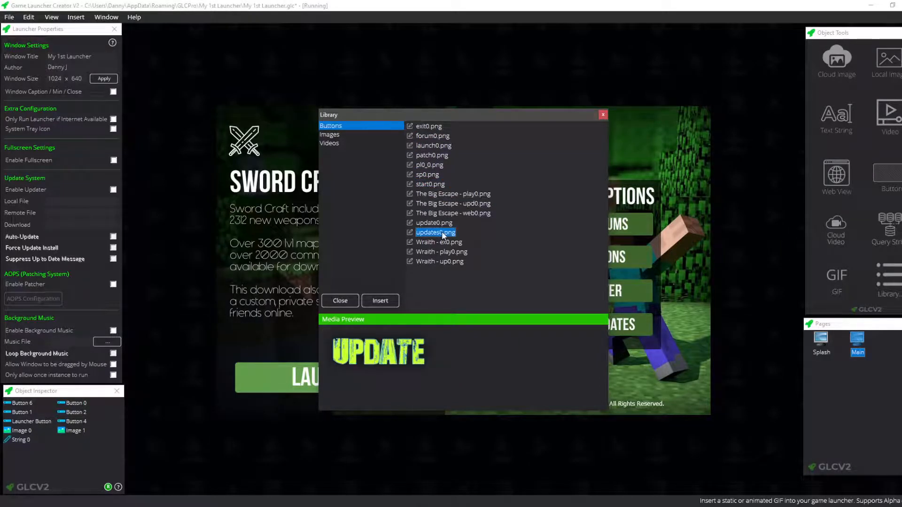
left_click(603, 115)
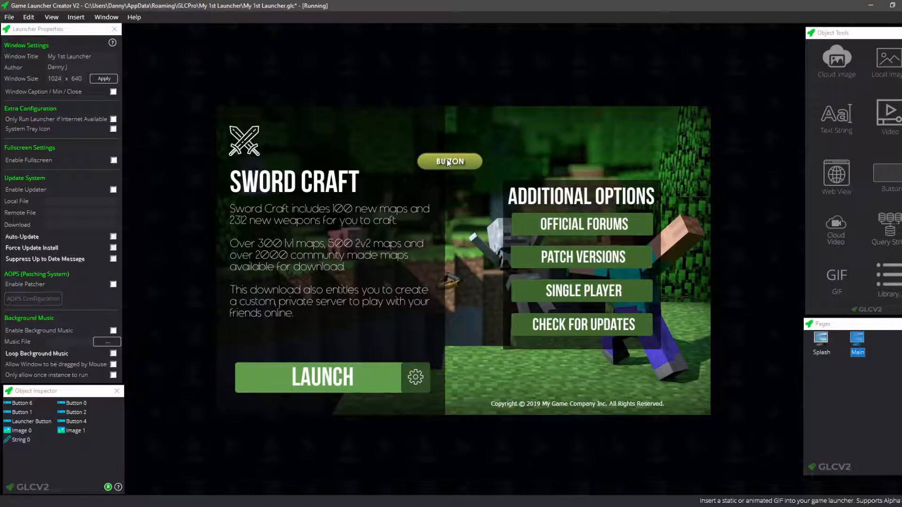
Step: Check the new button's properties, close them, and move the button up and left to about X 327, Y 59
double_click(448, 162)
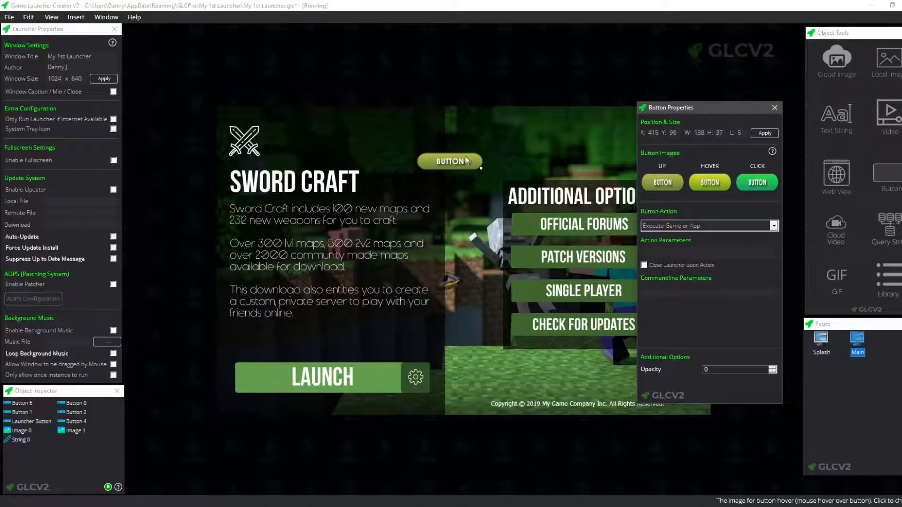
left_click(775, 108)
left_click_drag(457, 164, 379, 146)
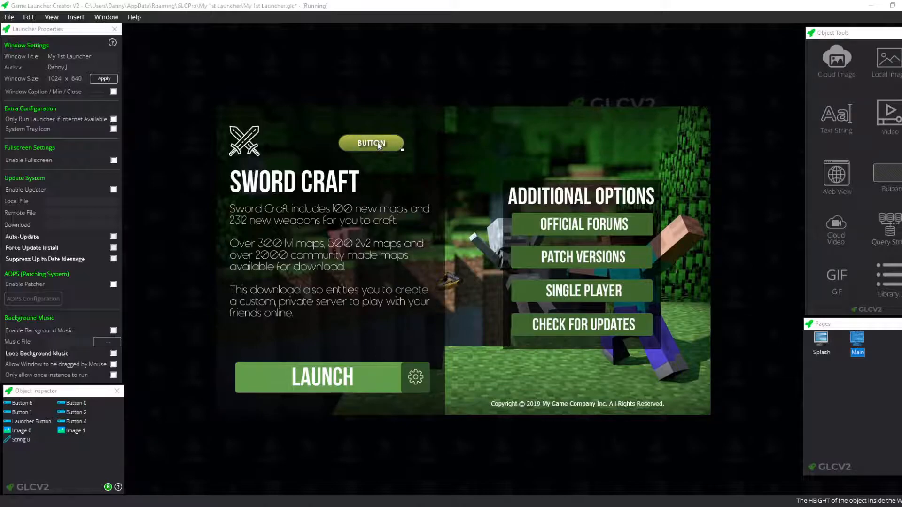
left_click_drag(379, 146, 413, 143)
Step: Check the properties of Button 0, Button 4 and Button 6 to identify the inserted button, and delete Button 6
double_click(75, 405)
left_click(779, 105)
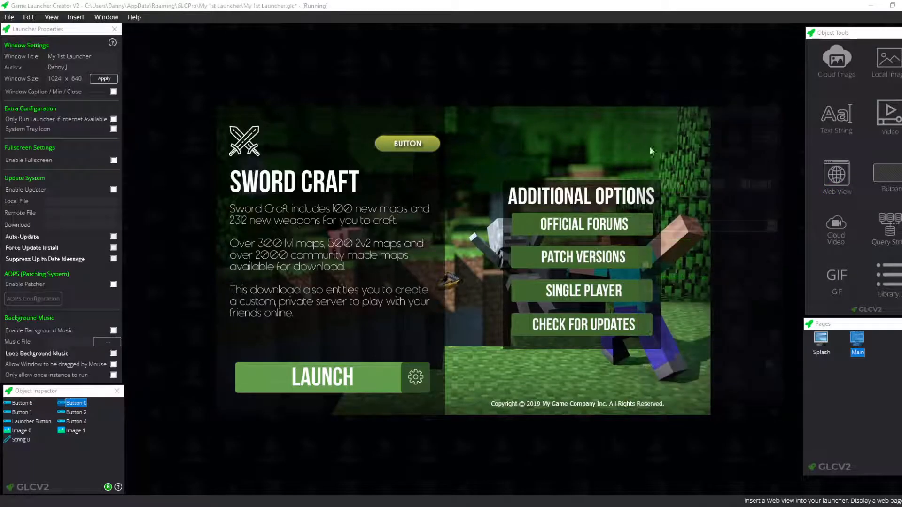
double_click(70, 422)
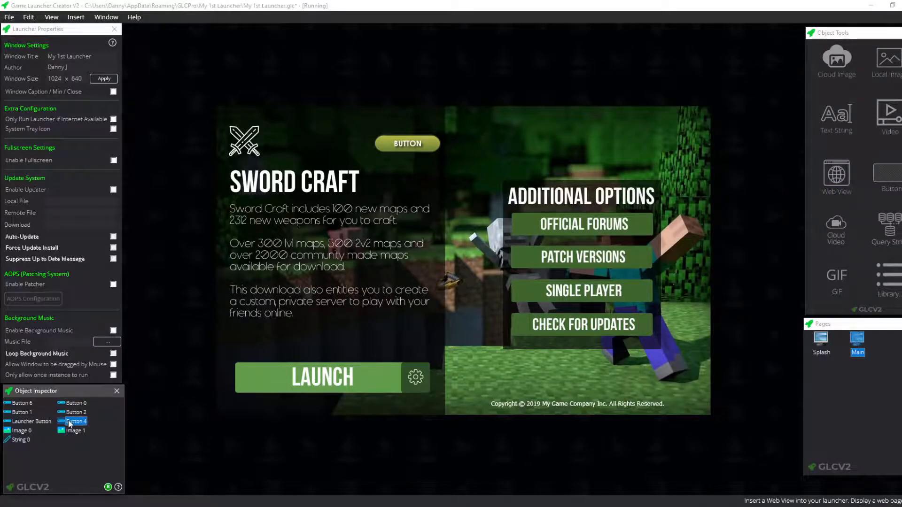
left_click(774, 108)
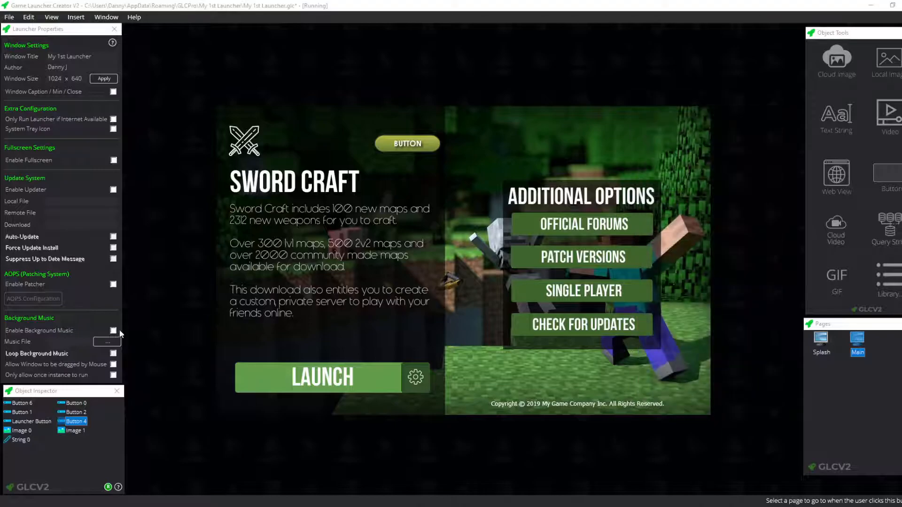
double_click(21, 403)
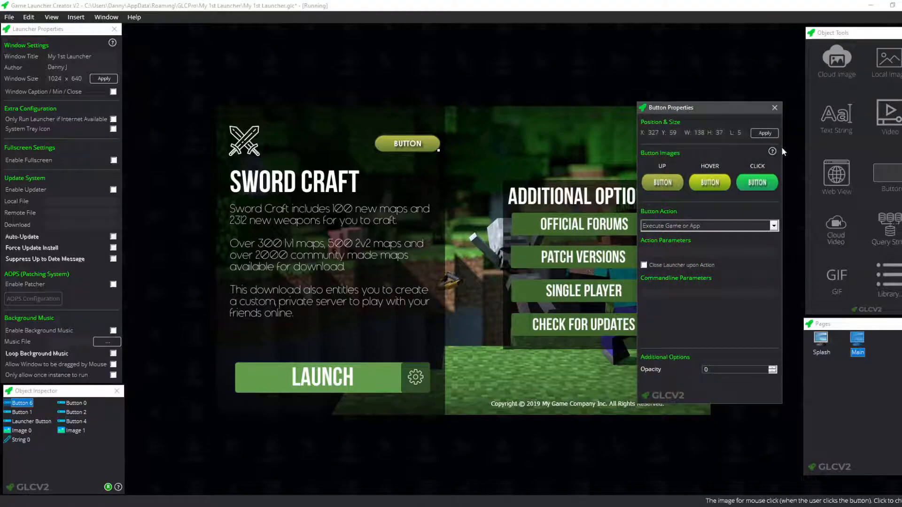
left_click(774, 108)
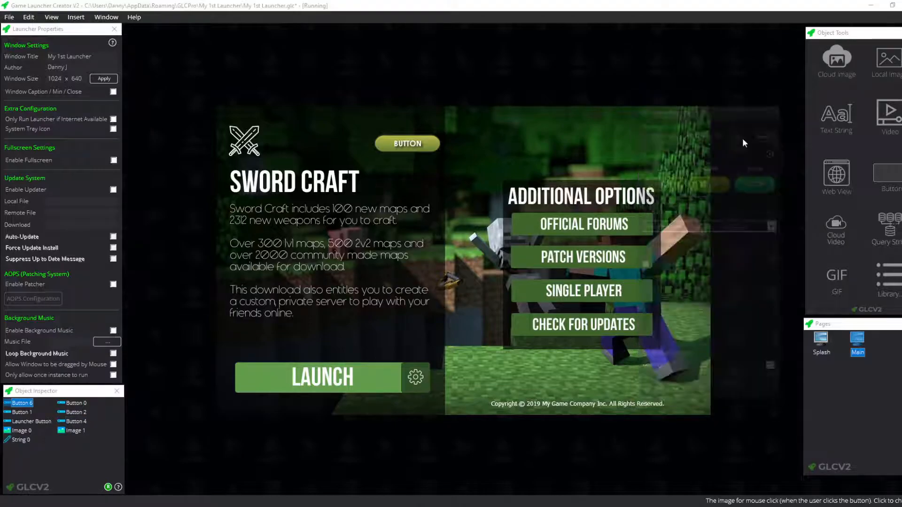
right_click(17, 407)
left_click(38, 446)
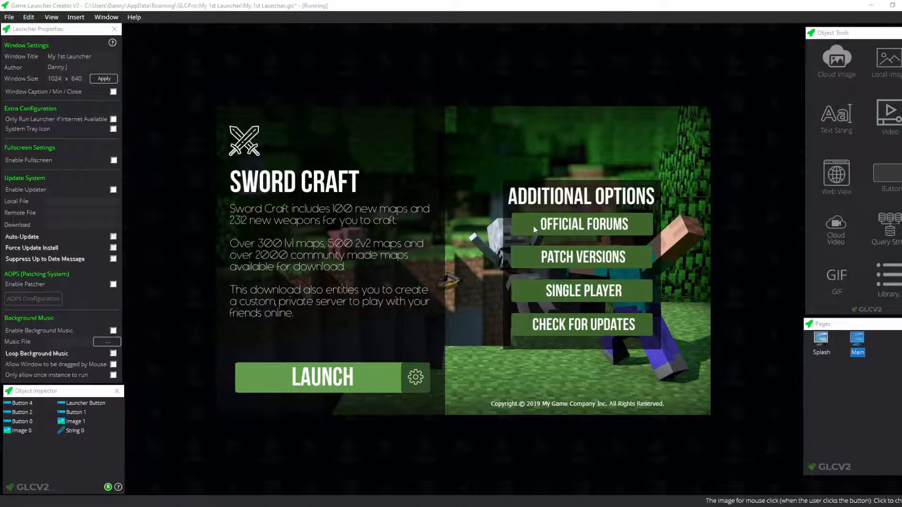
Step: Open the Splash page for editing and display its page properties
left_click(858, 39)
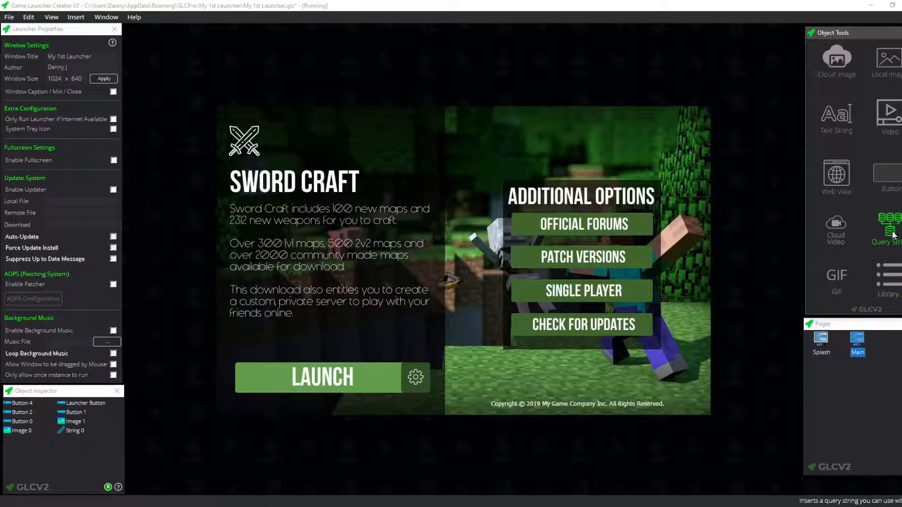
left_click(858, 324)
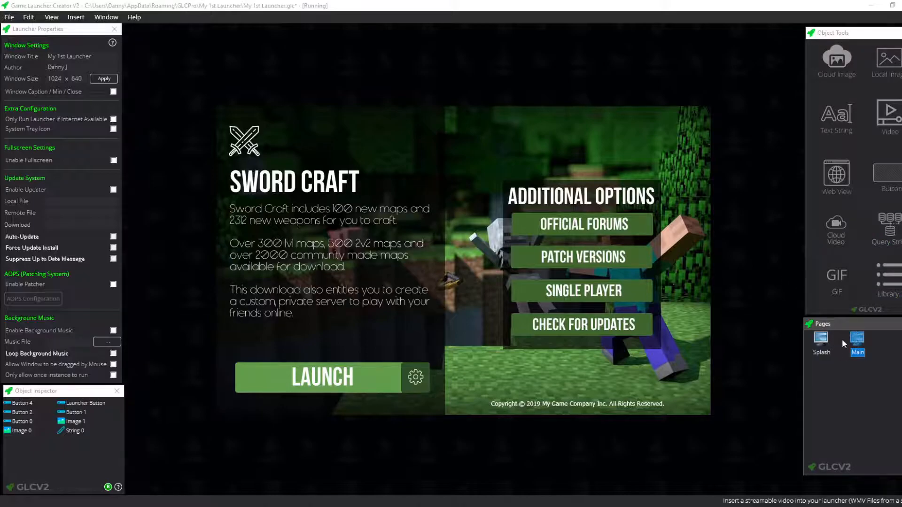
left_click(822, 352)
left_click(863, 351)
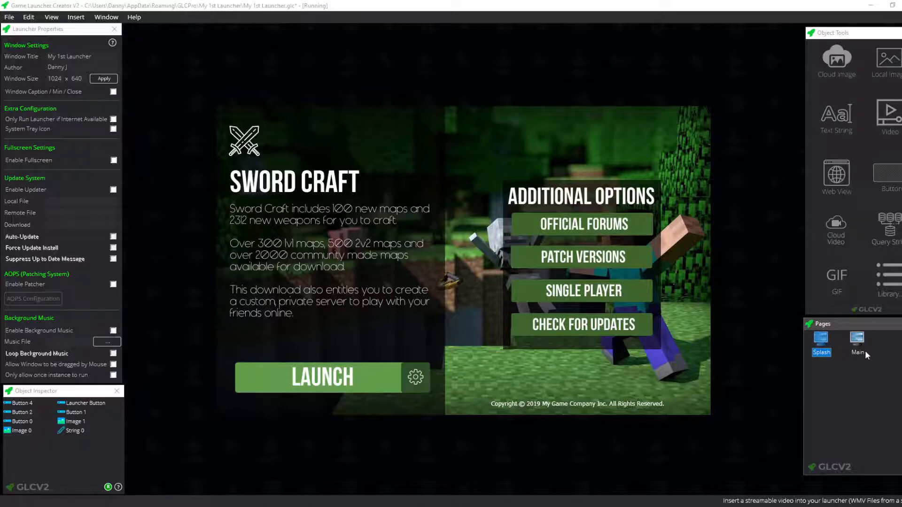
right_click(826, 355)
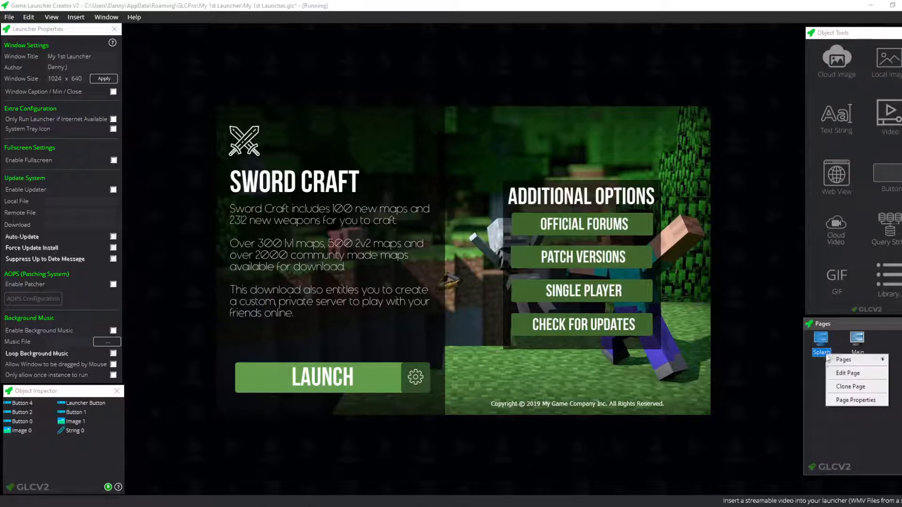
left_click(853, 399)
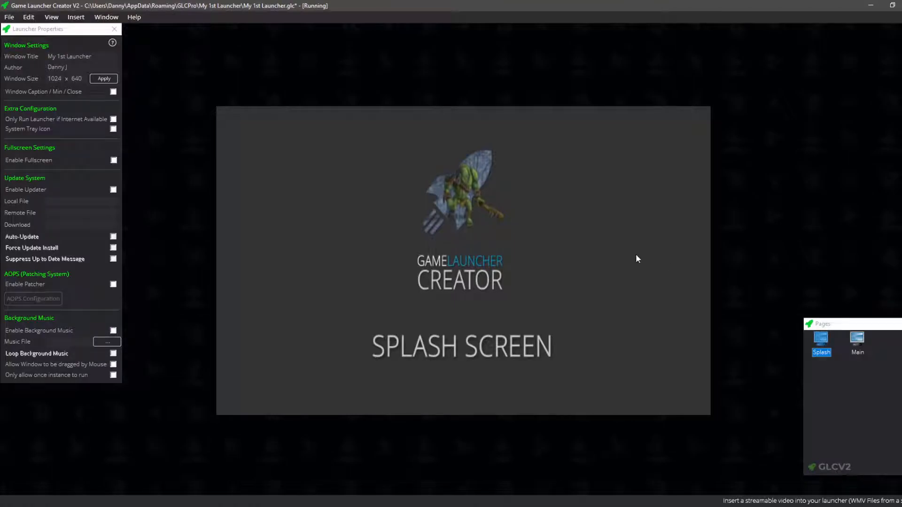
right_click(820, 344)
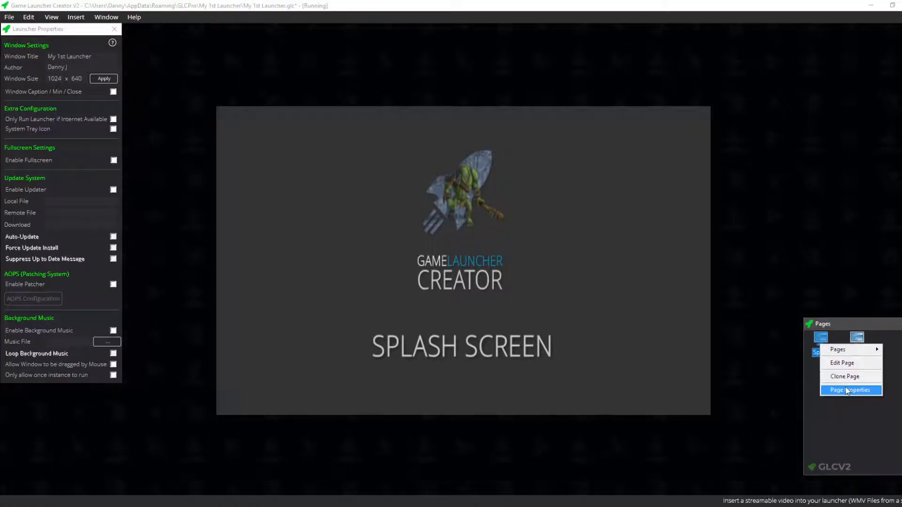
left_click(872, 391)
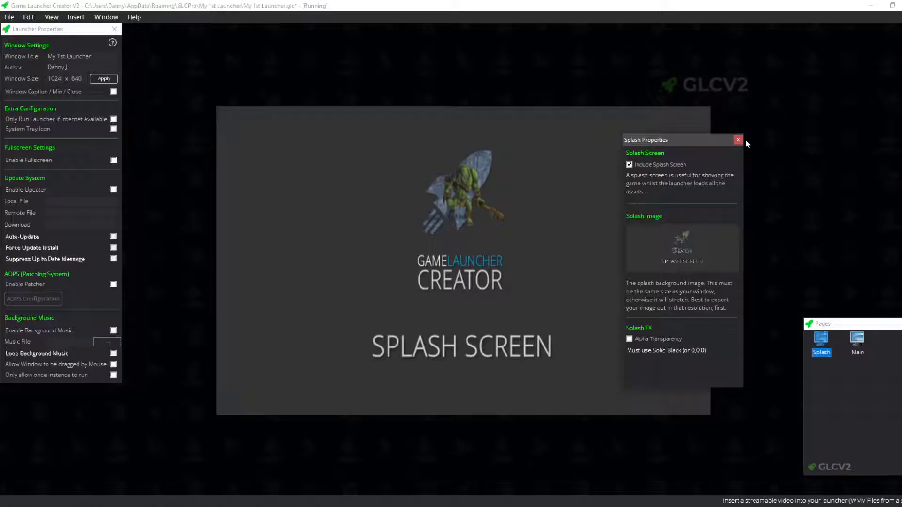
Step: Open the Main page for editing and display its page properties
right_click(858, 351)
left_click(830, 373)
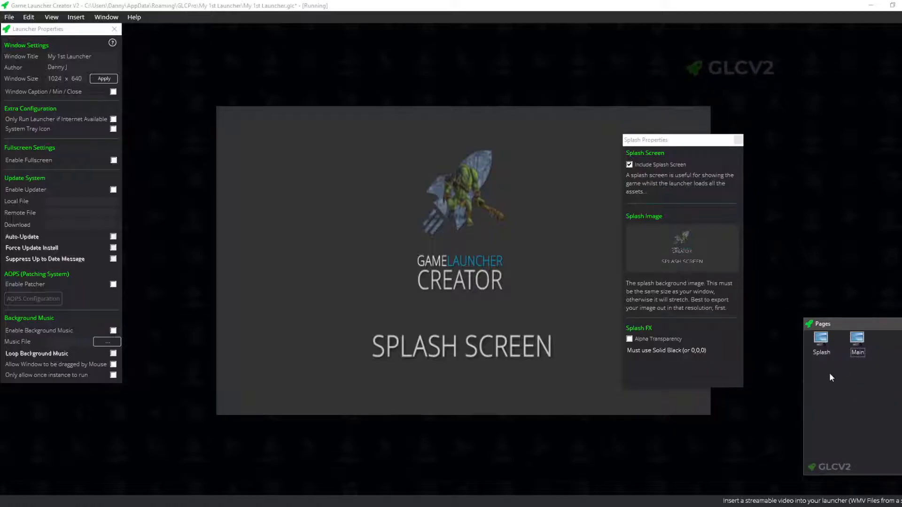
right_click(856, 350)
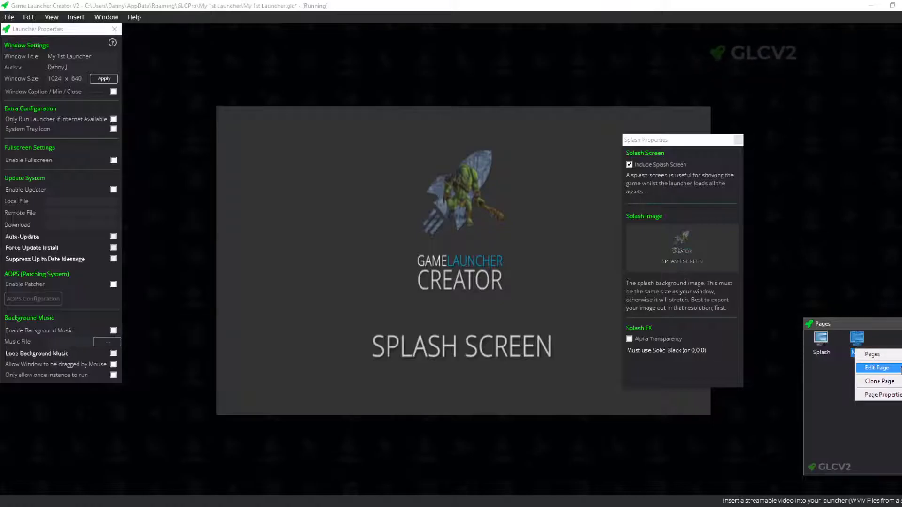
left_click(886, 370)
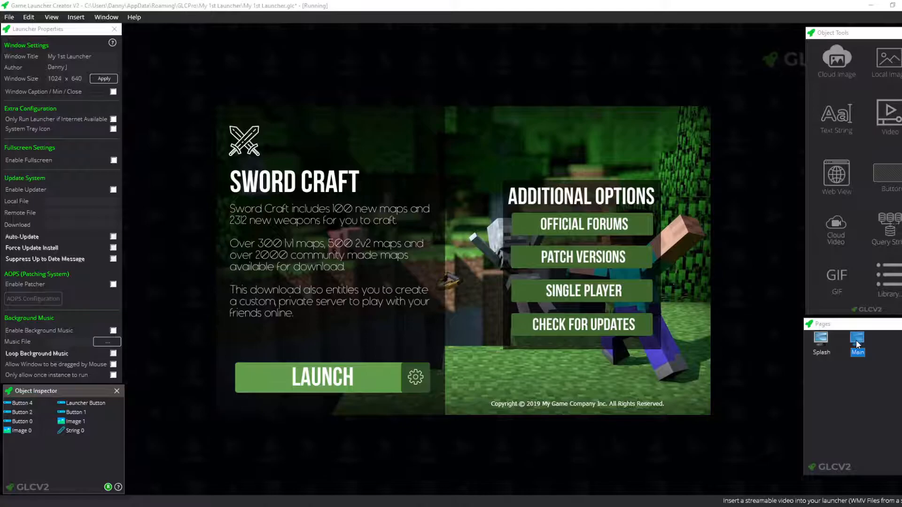
right_click(860, 345)
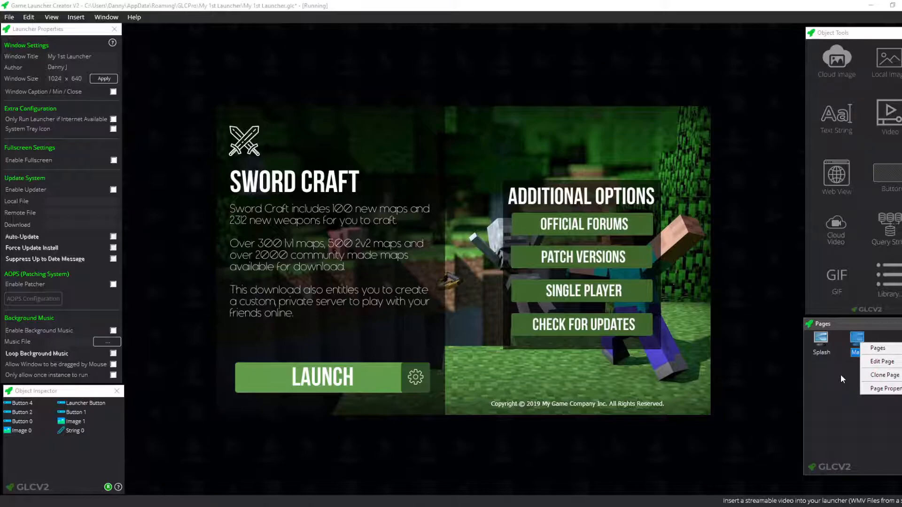
left_click(886, 388)
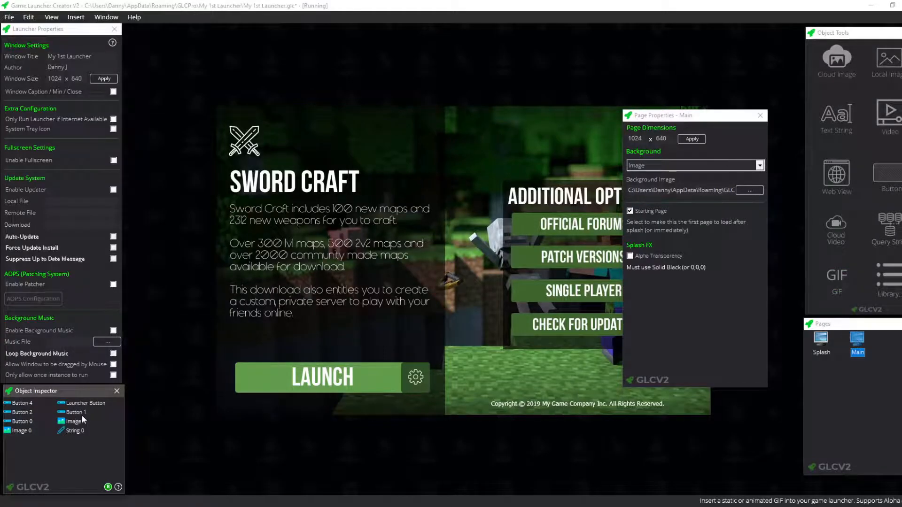
Step: Review the actions available for the Launcher Button object and the Main page, and close the Main page's properties
right_click(69, 406)
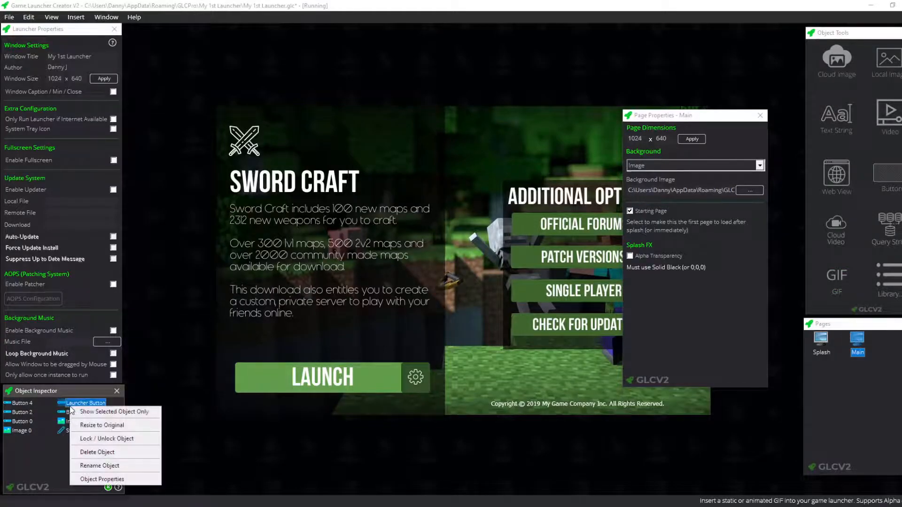
left_click(53, 456)
right_click(854, 337)
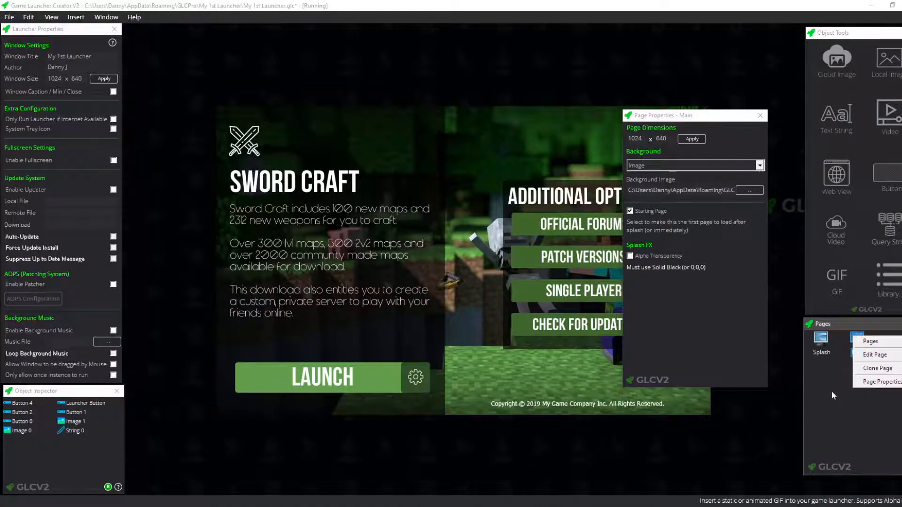
left_click(707, 115)
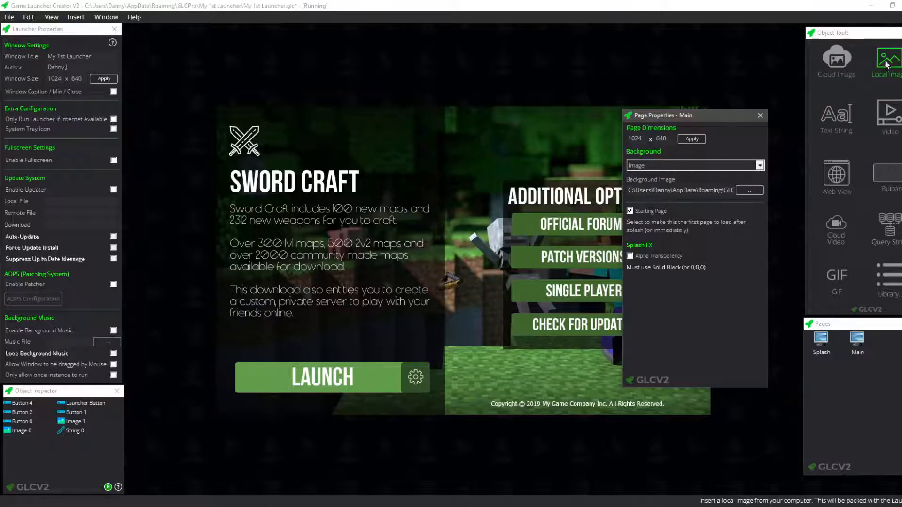
left_click_drag(694, 117, 721, 120)
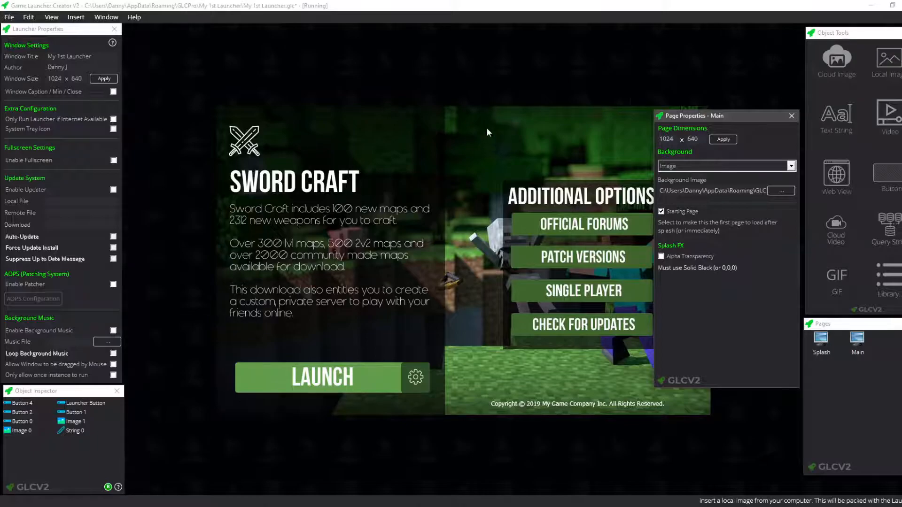
left_click(509, 154)
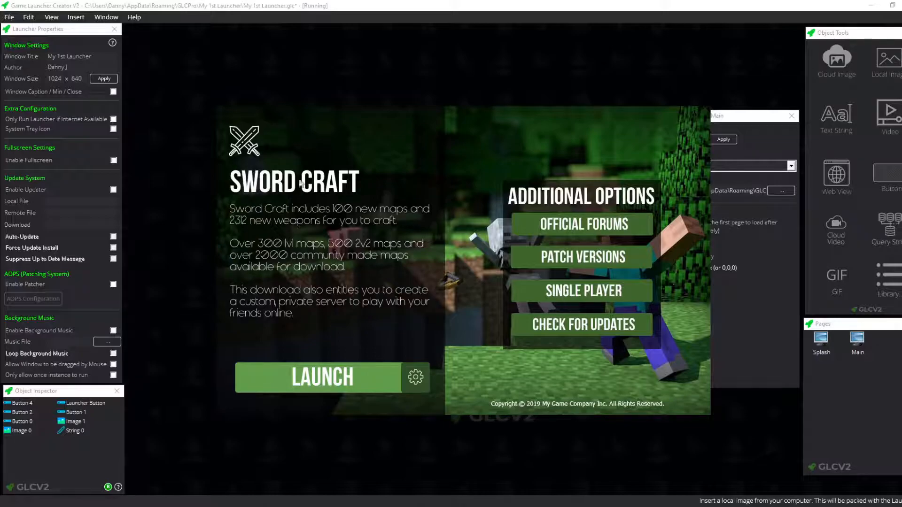
left_click(791, 134)
left_click(792, 116)
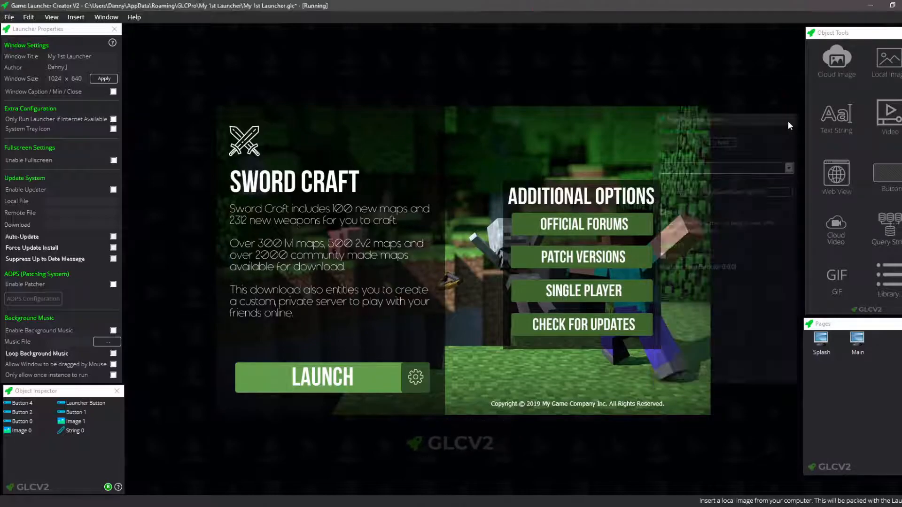
Step: Reopen the Main page's properties, choose Image as the background type, and inspect the background image's file path
right_click(861, 351)
left_click(887, 399)
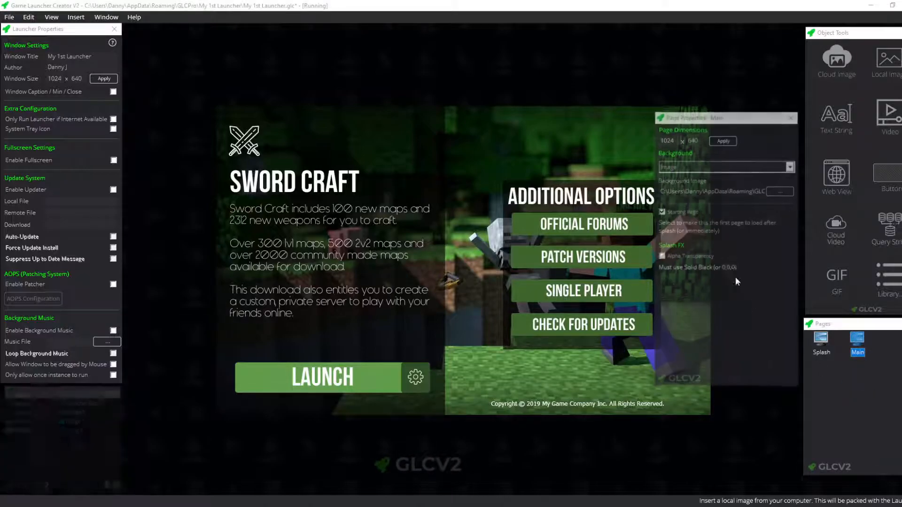
left_click(722, 167)
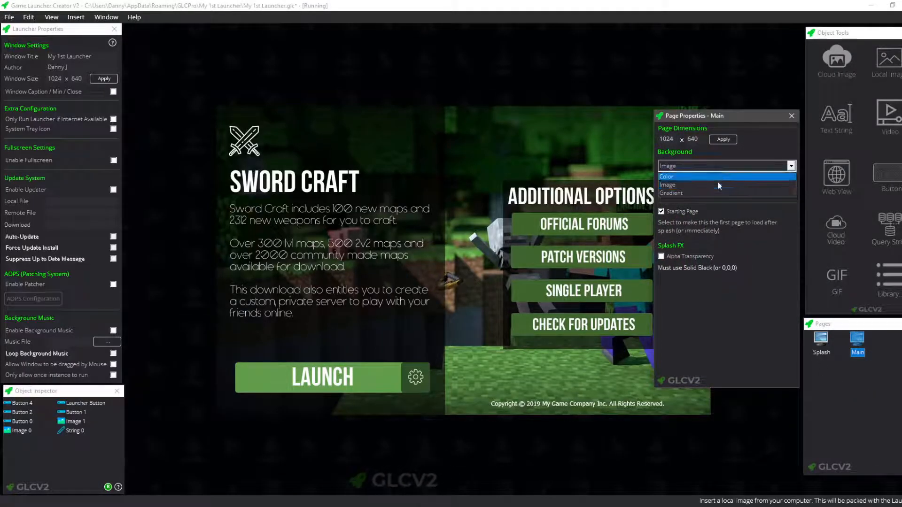
left_click(715, 184)
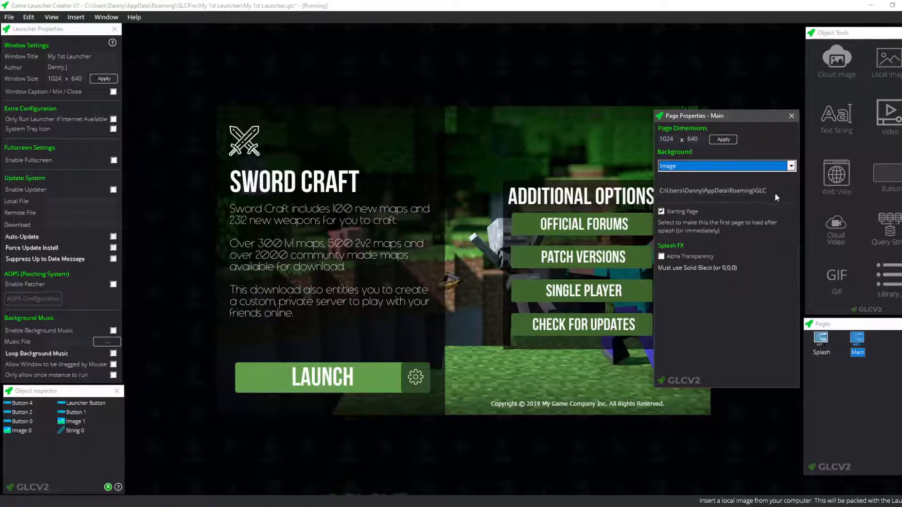
mouse_move(740, 190)
left_mouse_down()
mouse_move(754, 190)
mouse_move(735, 192)
left_mouse_up()
left_click(734, 193)
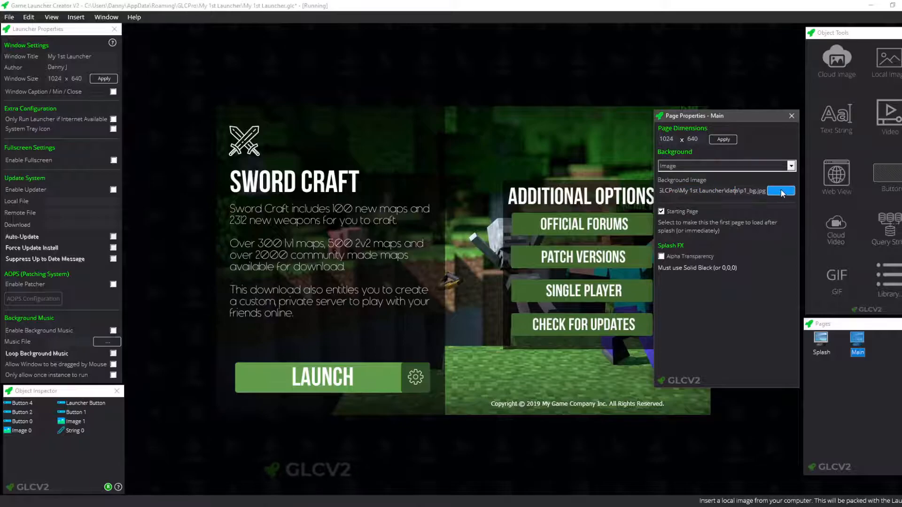
Step: View the Main page's background on the canvas, return to the page properties and close them
left_click(475, 132)
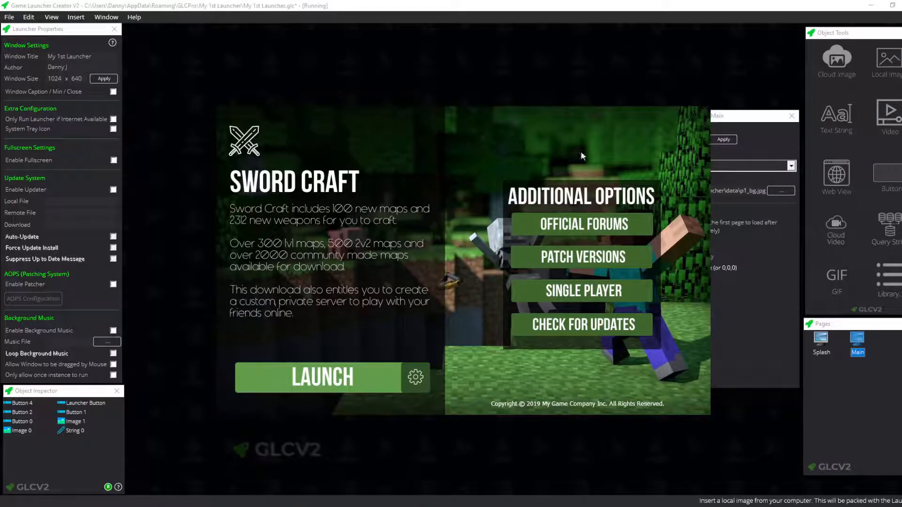
left_click(723, 123)
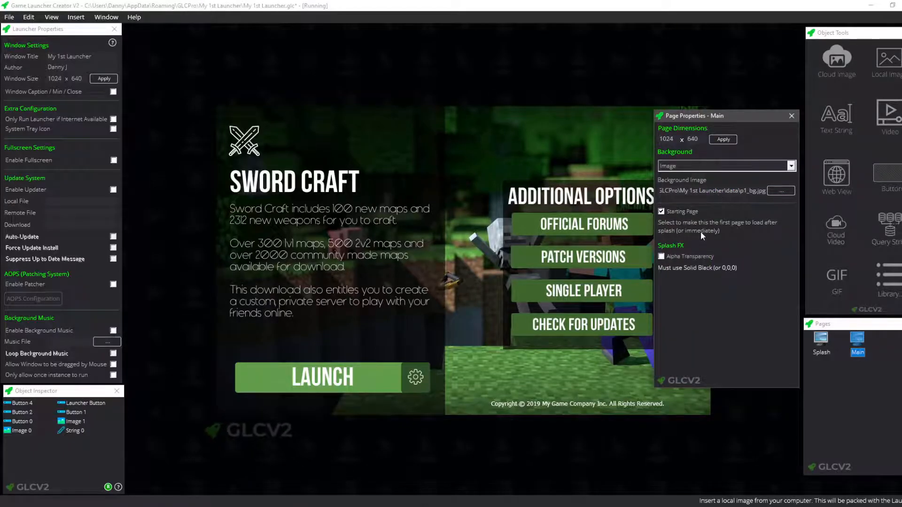
left_click(794, 116)
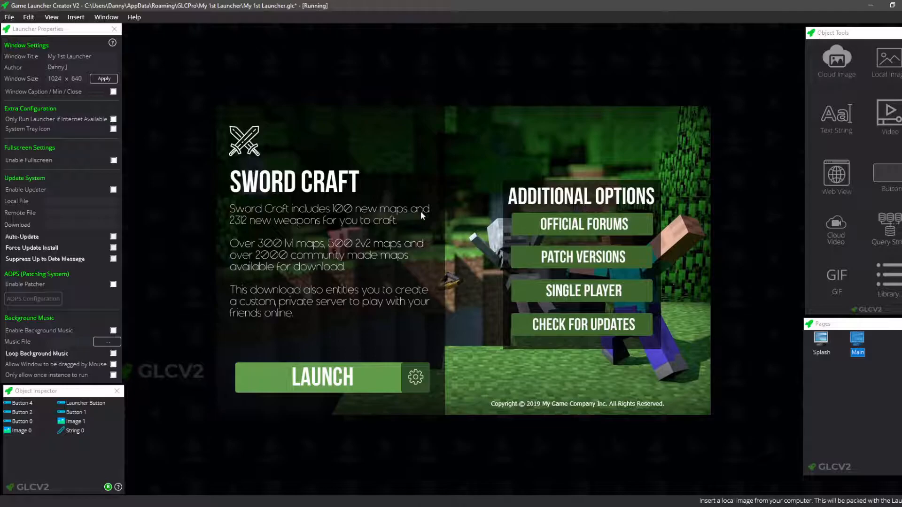
Step: Open the properties of the Sword Craft text image and review its size, layer and image file path
double_click(324, 188)
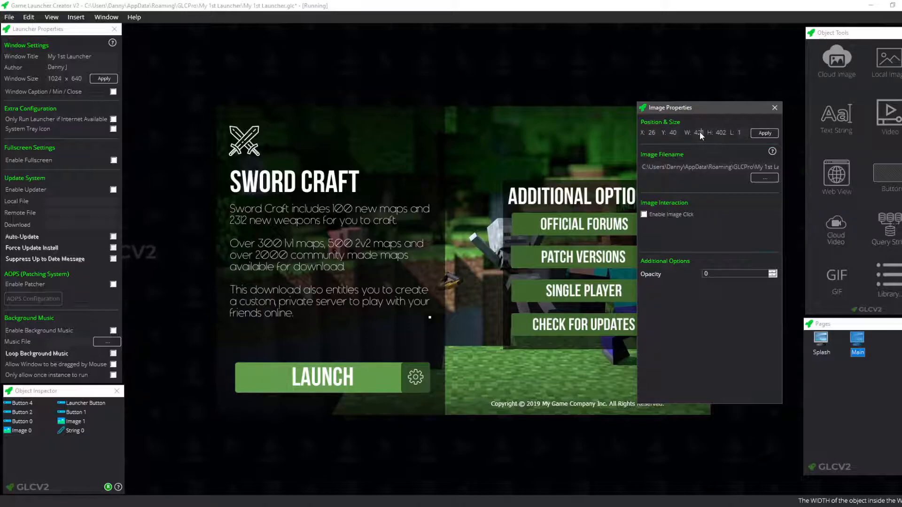
double_click(720, 133)
double_click(739, 133)
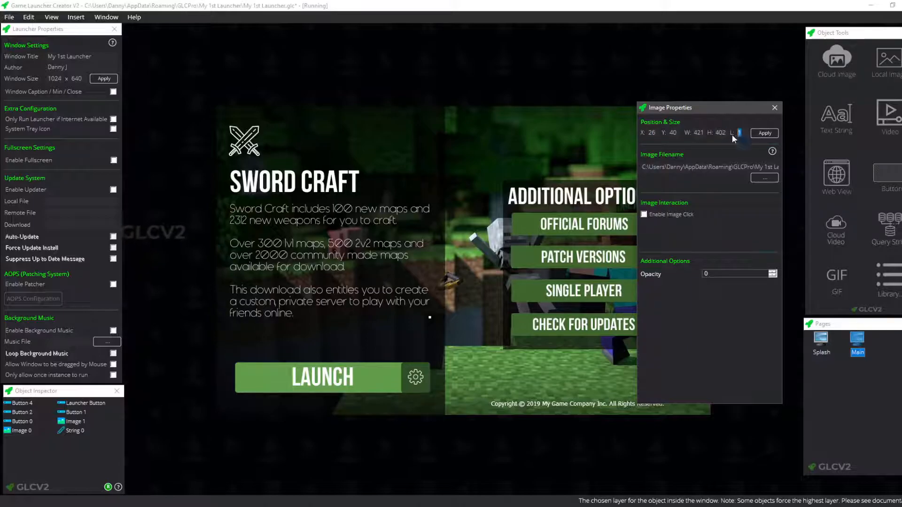
left_click_drag(731, 166, 664, 213)
Step: Enable image click to view its launch setting, disable it again and close the image properties
left_click(664, 215)
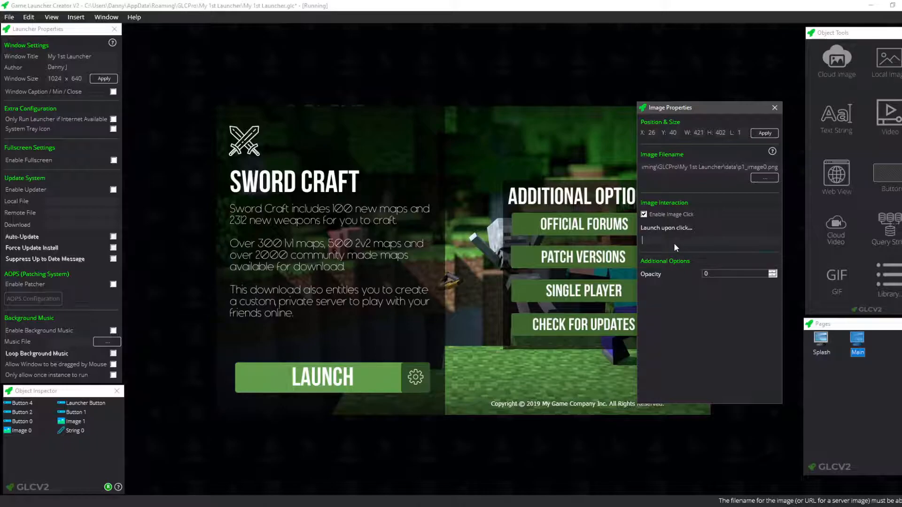
left_click(672, 214)
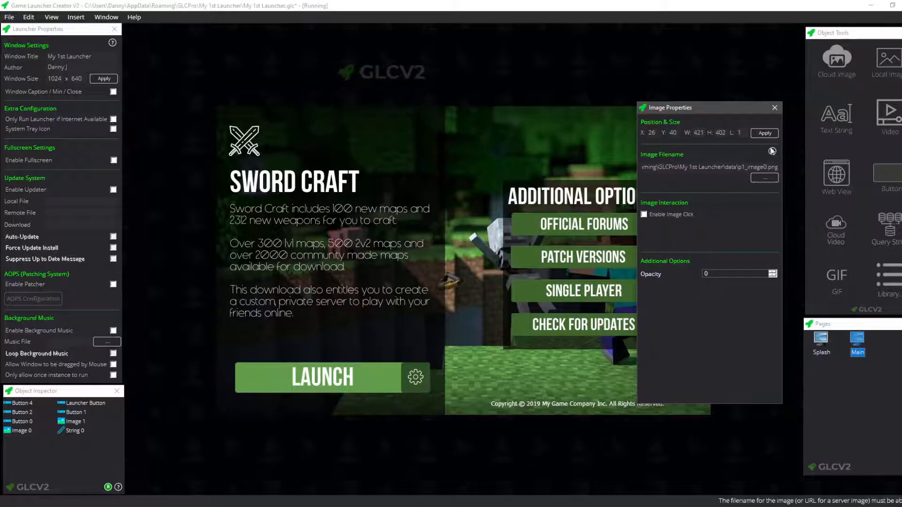
left_click(775, 109)
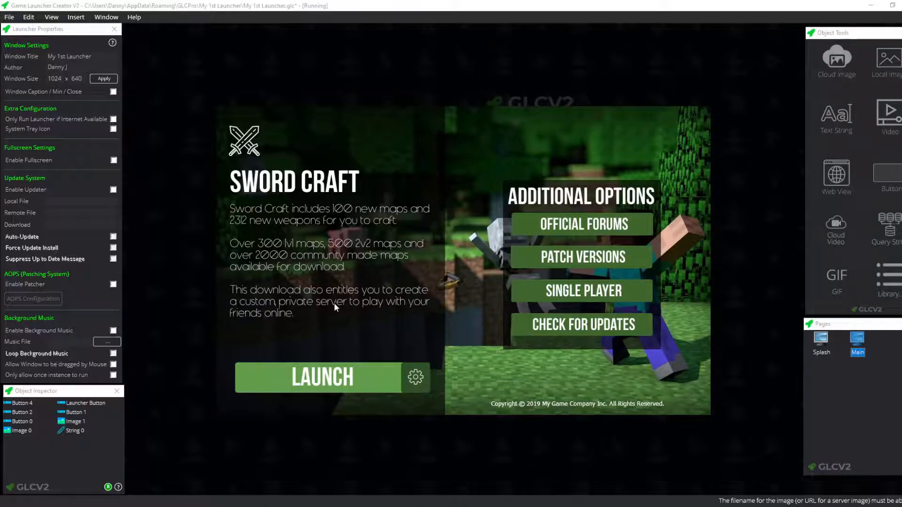
Step: Open the Launch button's properties and review its button images and available actions
double_click(350, 370)
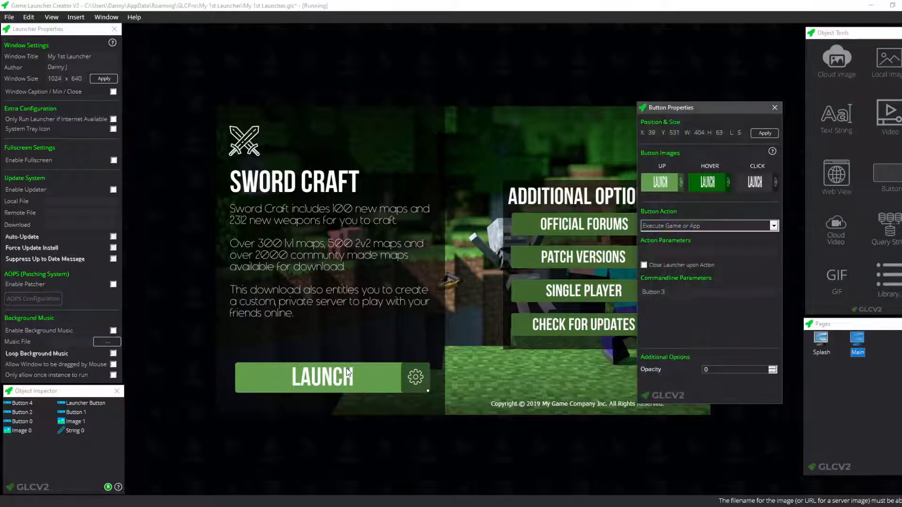
left_click_drag(727, 113, 689, 120)
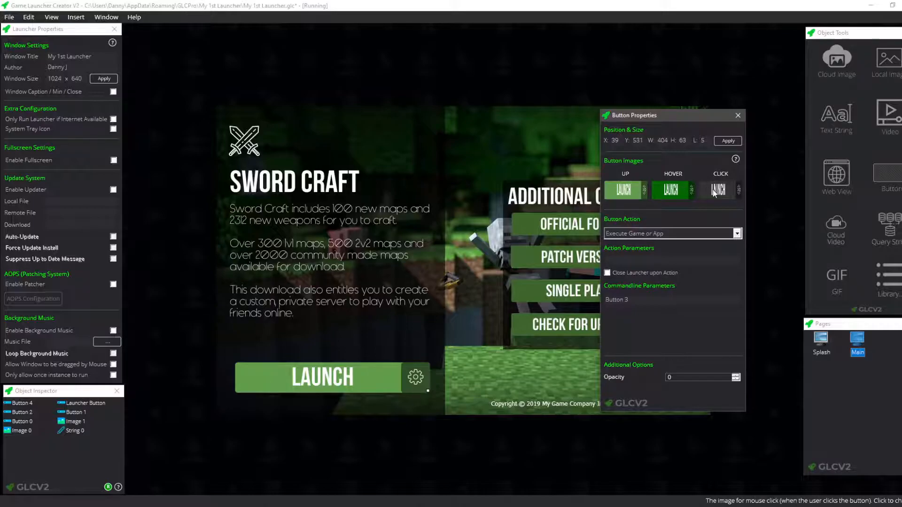
left_click(666, 233)
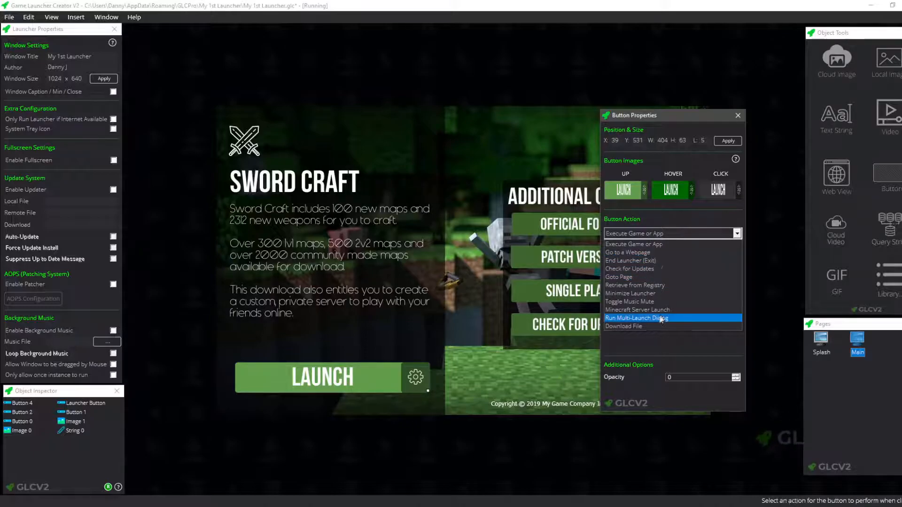
Step: Set the Launch button's action to Goto Page with Main as the target page
left_click(650, 276)
left_click(656, 262)
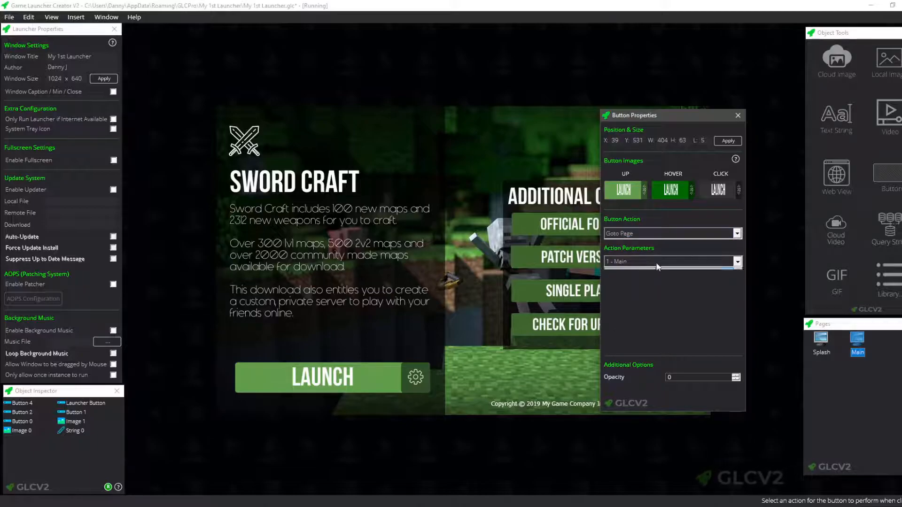
left_click(666, 261)
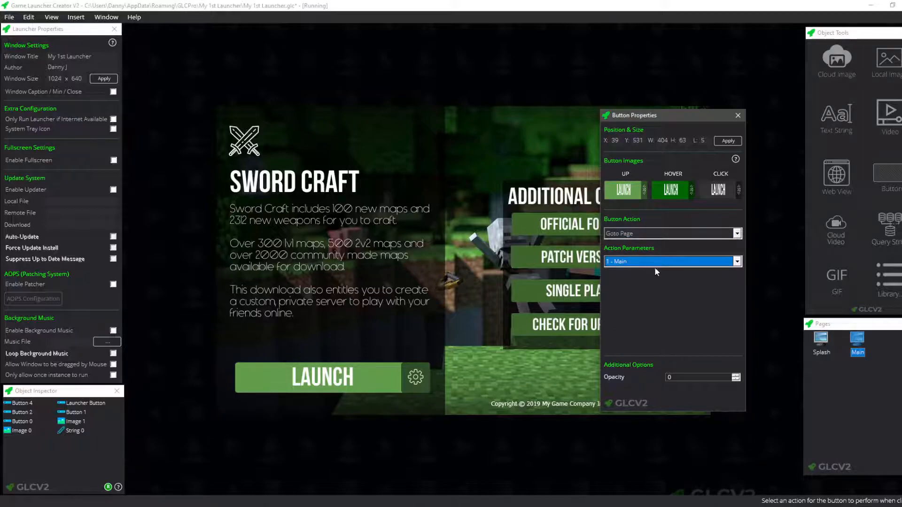
Step: Set the Launch button's action to Execute Game or App with game.exe as the action parameter
left_click(652, 235)
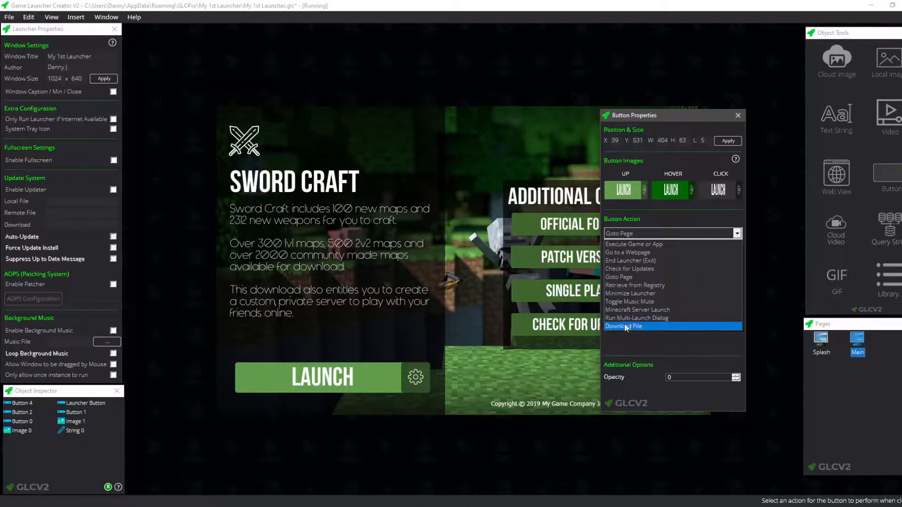
left_click(666, 244)
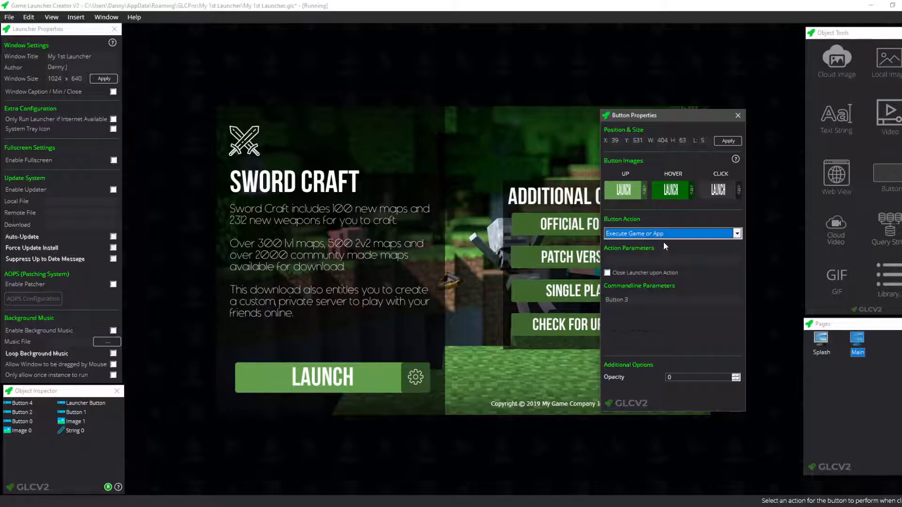
left_click(651, 258)
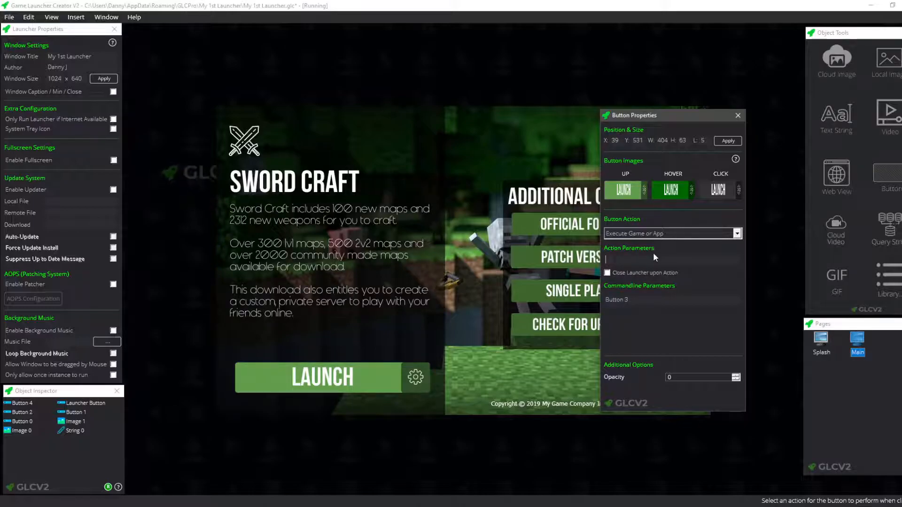
type("game.exe")
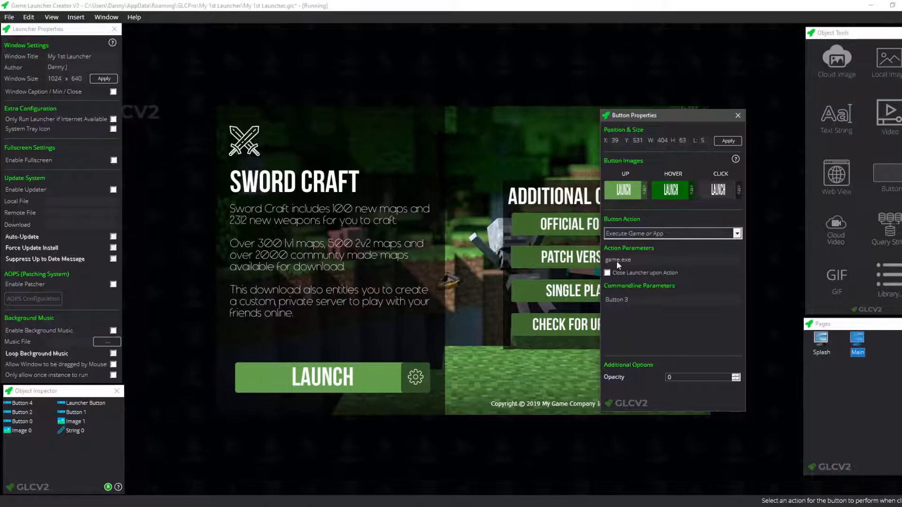
Step: Add a game subfolder to the Launch button's executable path so that it reads game\game.exe
left_click_drag(607, 261, 640, 262)
left_click(604, 259)
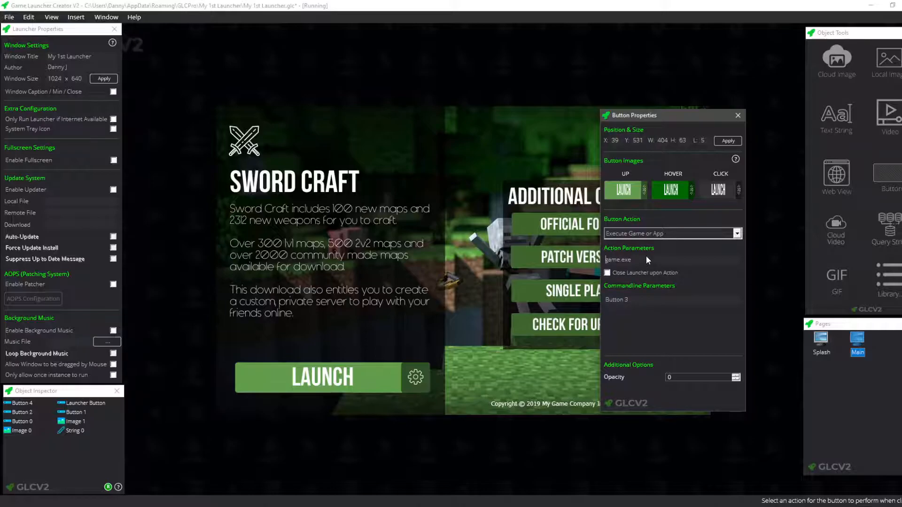
type("game\\")
left_click_drag(658, 260, 604, 266)
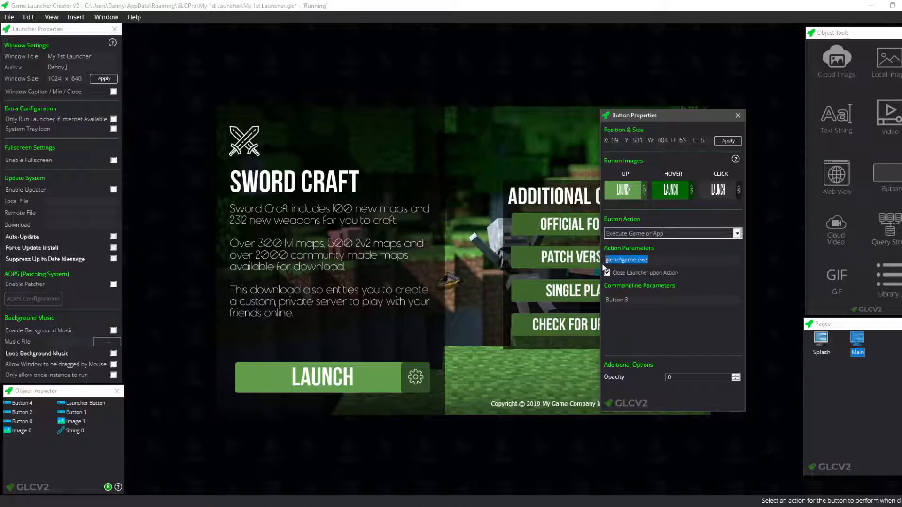
left_click(644, 273)
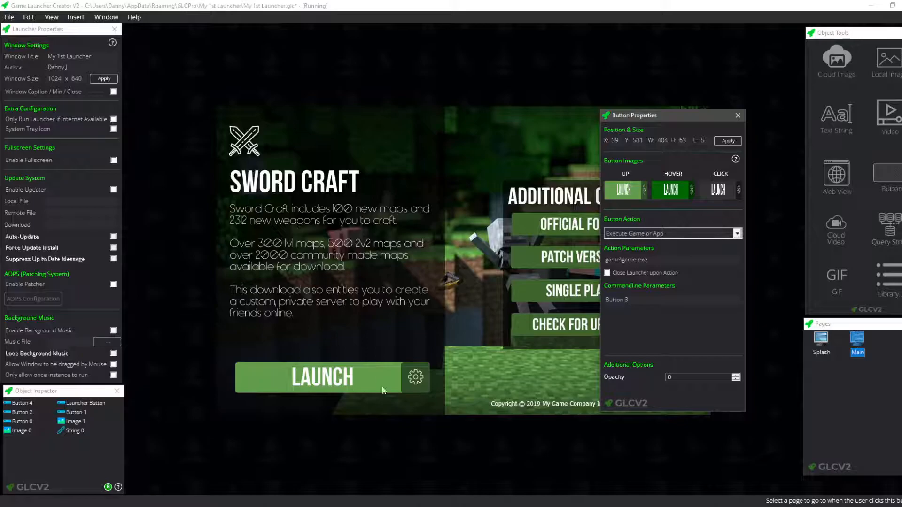
double_click(650, 258)
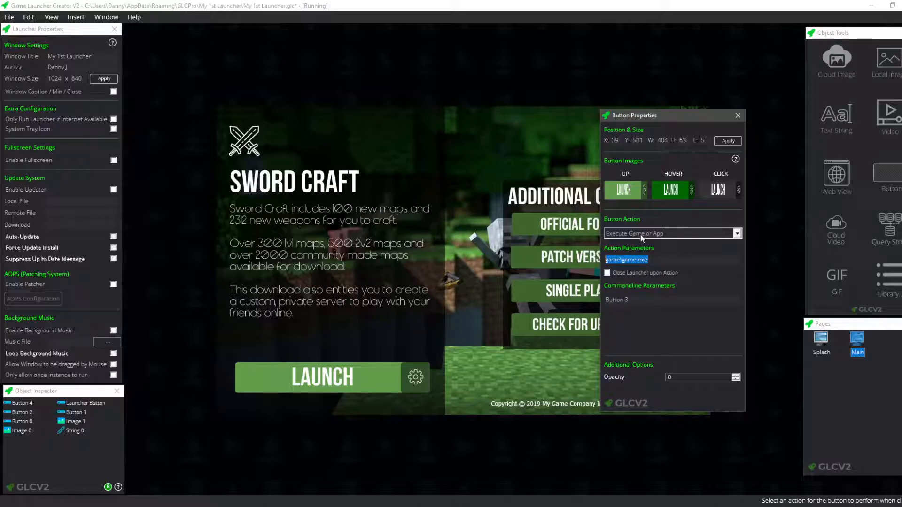
left_click(737, 234)
left_click(646, 253)
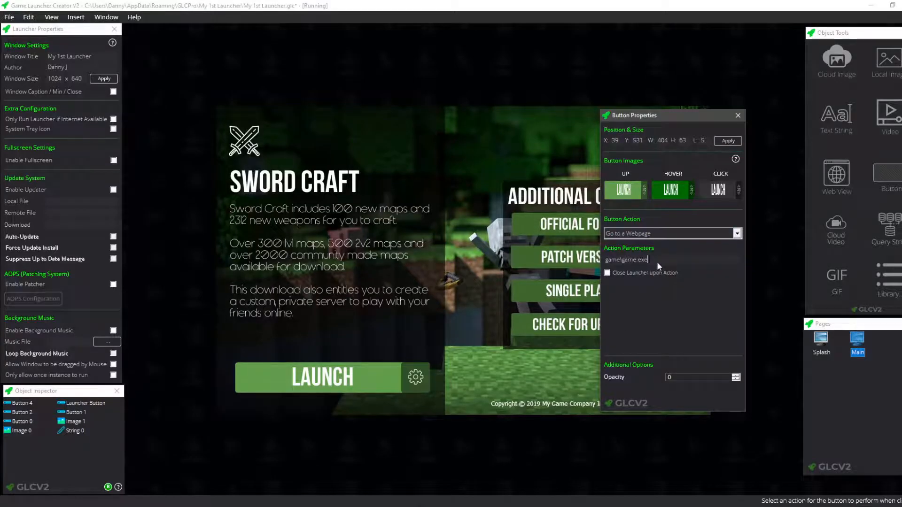
double_click(654, 261)
type("https://google.com")
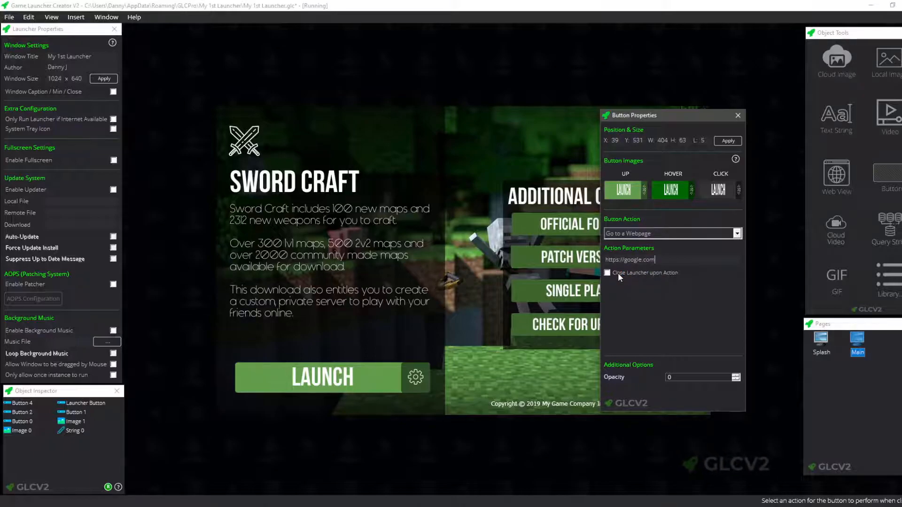
Step: Set the Launch button's action to End Launcher (Exit) and close the button properties
left_click(653, 234)
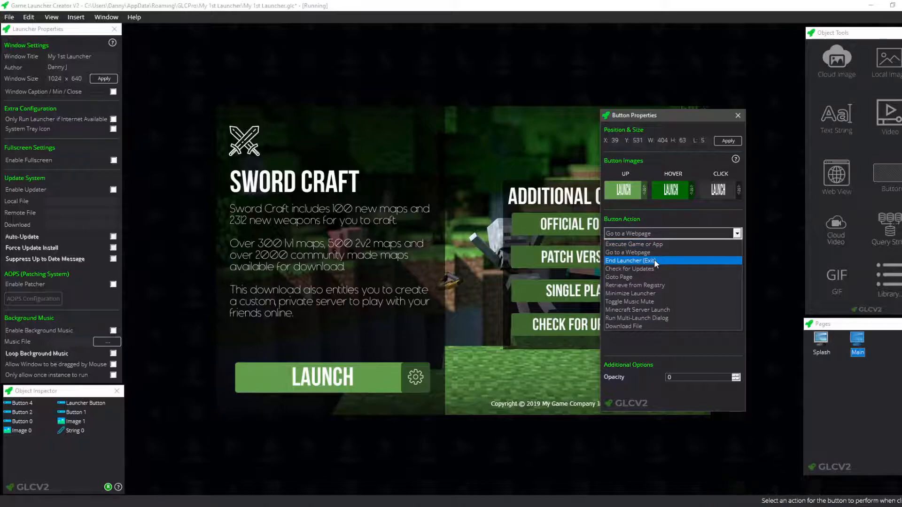
left_click(654, 260)
left_click_drag(670, 116, 631, 134)
left_click(741, 126)
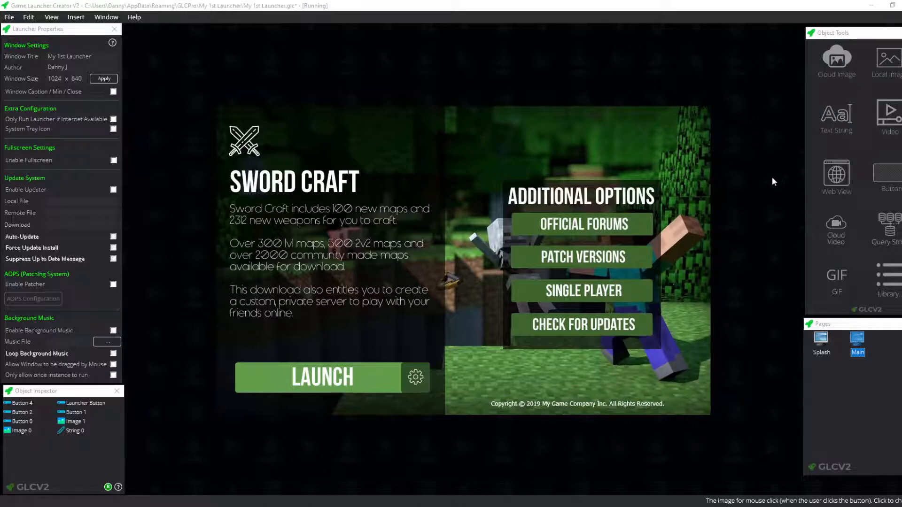
Step: Insert a new button above the Additional Options heading at about X 687, Y 58 and open its properties
left_click(898, 183)
left_click_drag(266, 114, 597, 142)
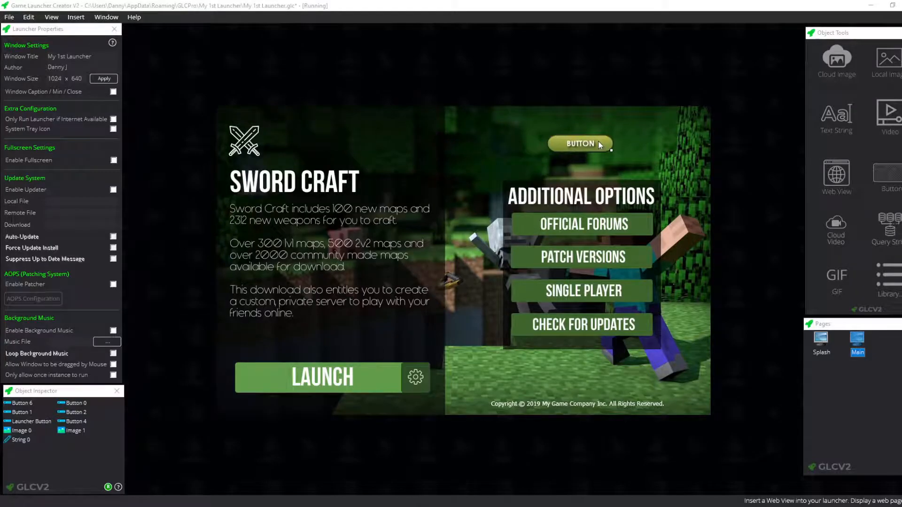
double_click(571, 142)
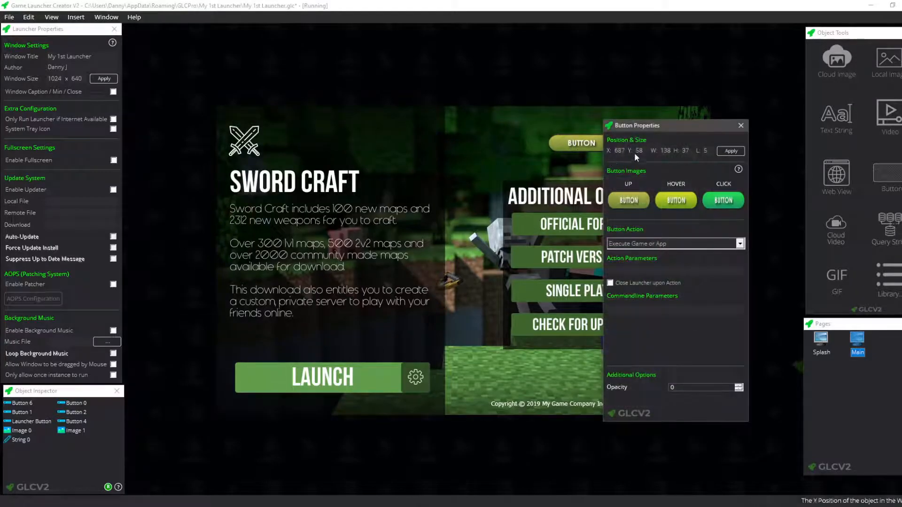
Step: Set the new button's Up image to Close-Icon.png from the images folder
left_click(633, 202)
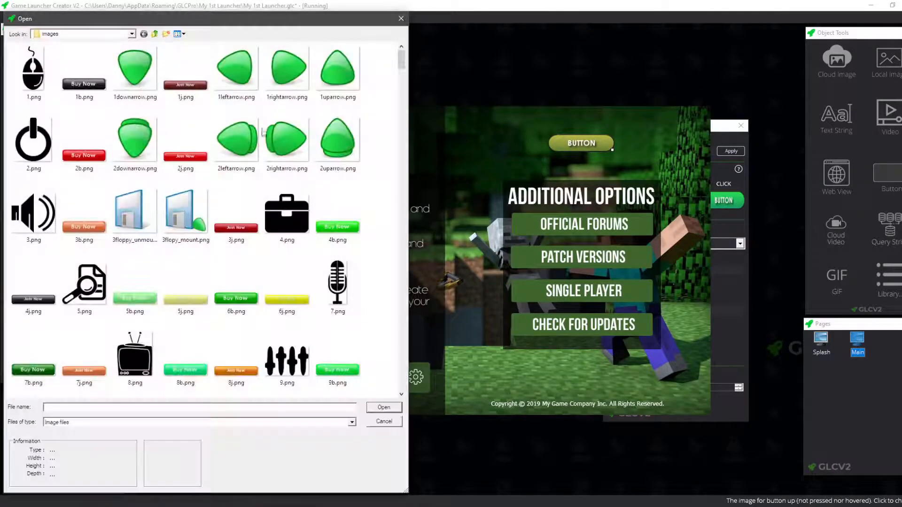
scroll(285, 130, "down", 10)
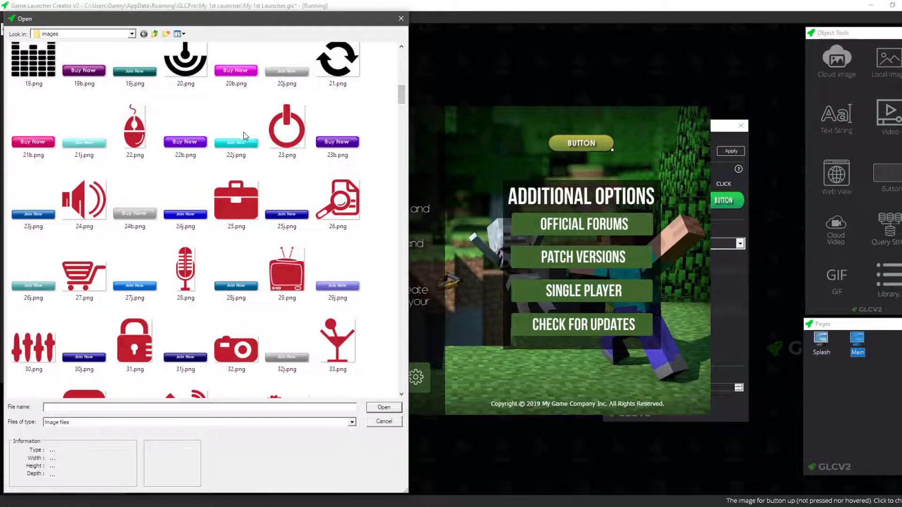
left_click(277, 139)
type("clock.png")
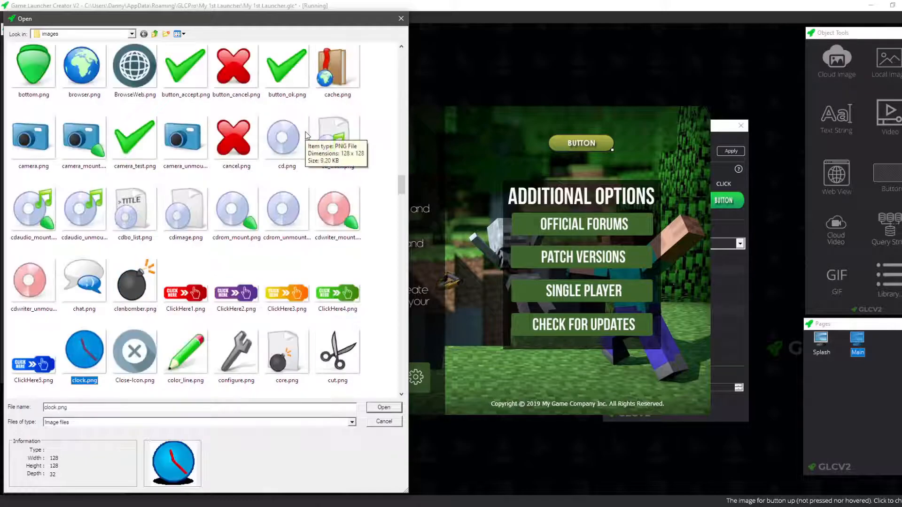
scroll(221, 192, "down", 3)
scroll(177, 193, "up", 2)
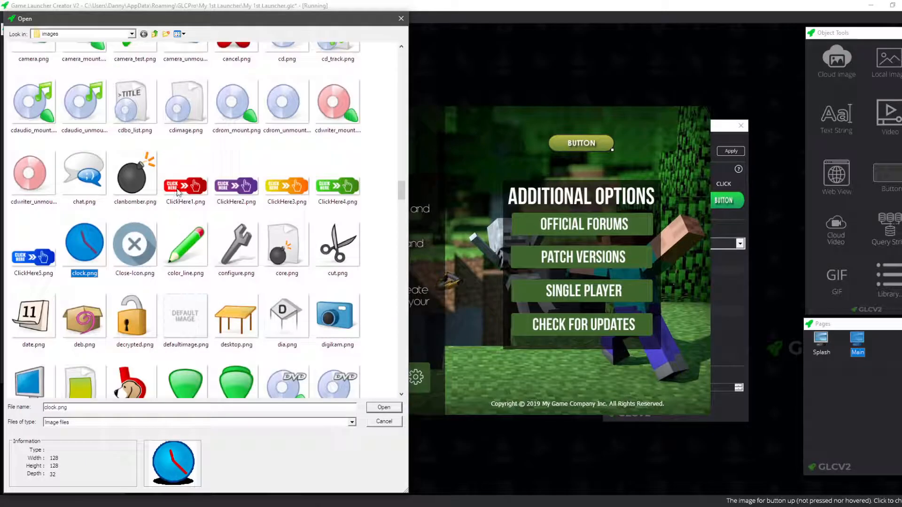
double_click(145, 239)
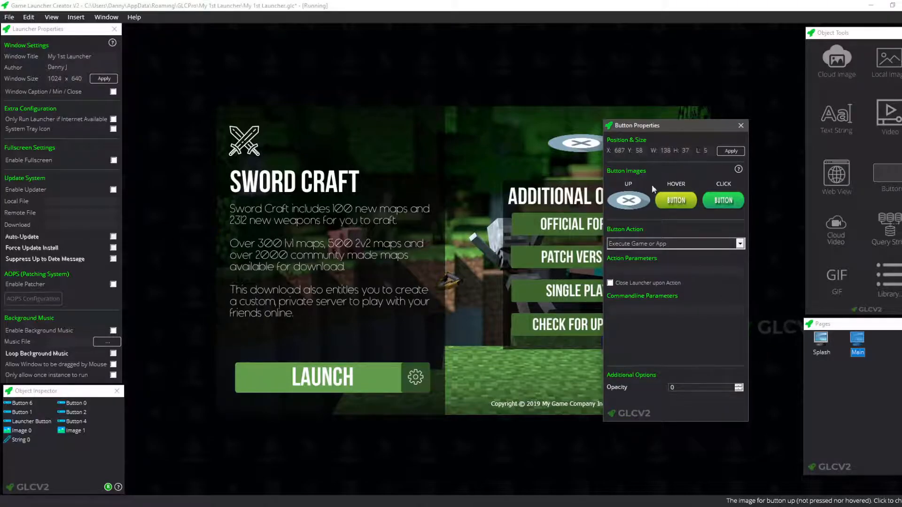
Step: Set the new button's Hover image to Close-Icon.png
left_click(676, 199)
left_click(235, 155)
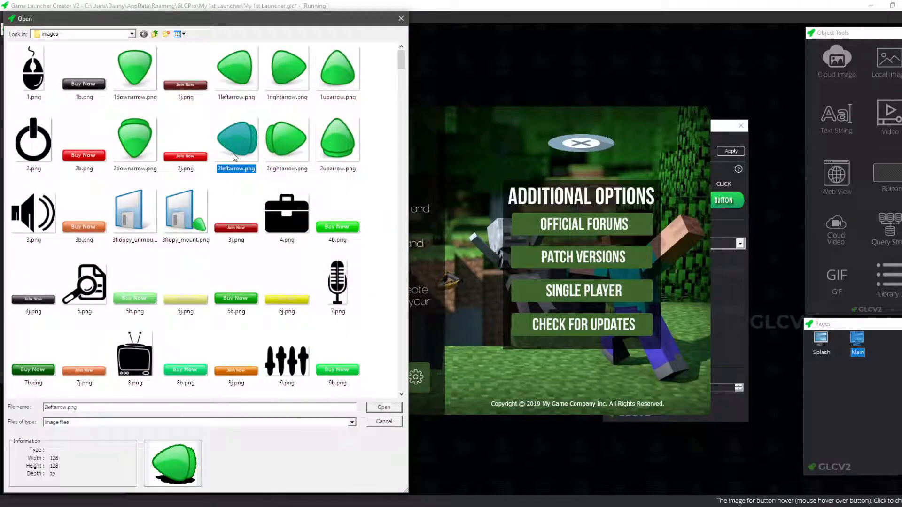
type("clos")
key("Return")
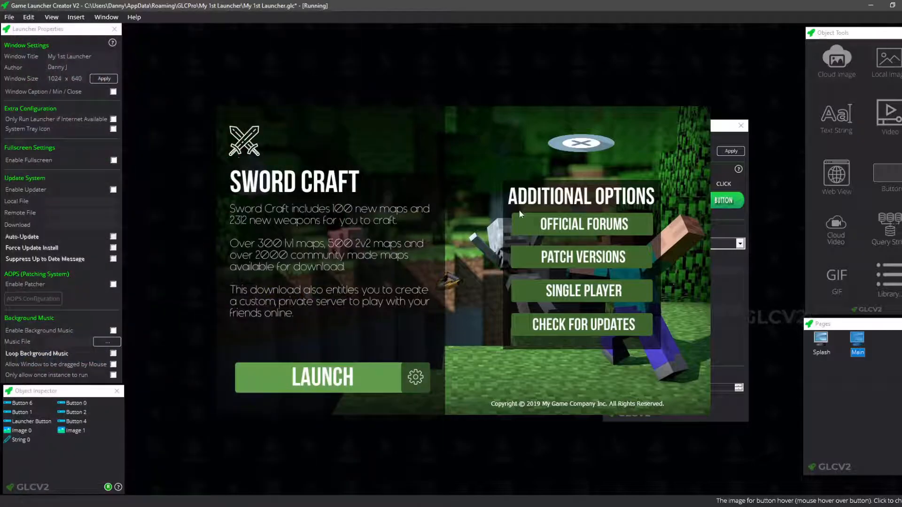
Step: Set the new button's Click image to Close-Icon.png from the images folder
left_click(727, 200)
left_click(171, 211)
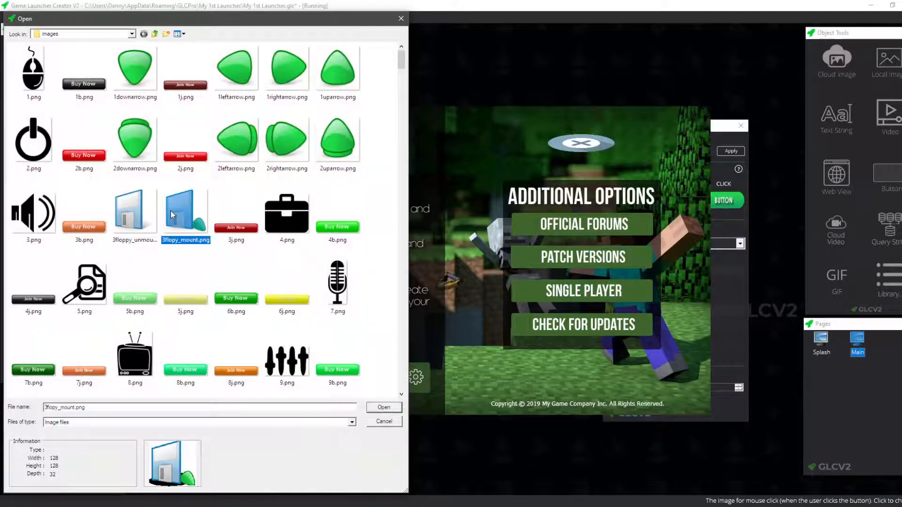
type("clos")
key("Return")
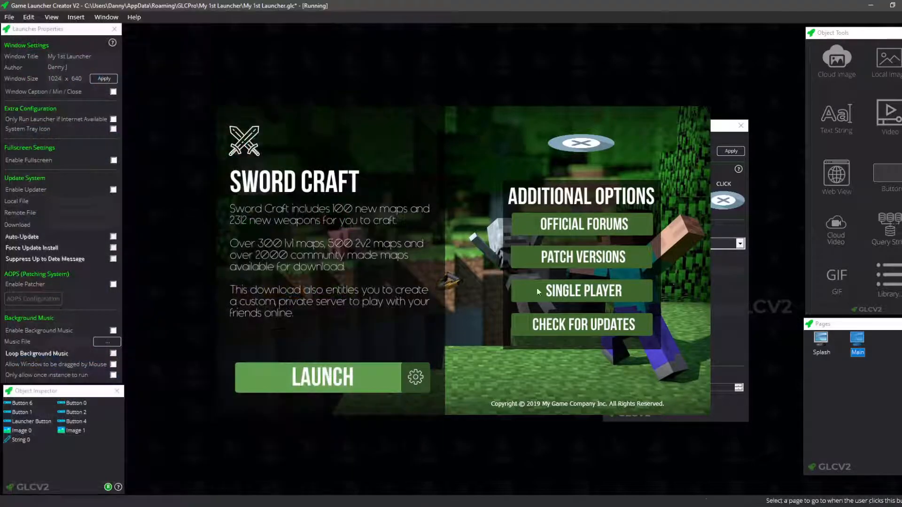
Step: Set the new button's action to End Launcher (Exit) and close its properties
left_click_drag(695, 133, 739, 105)
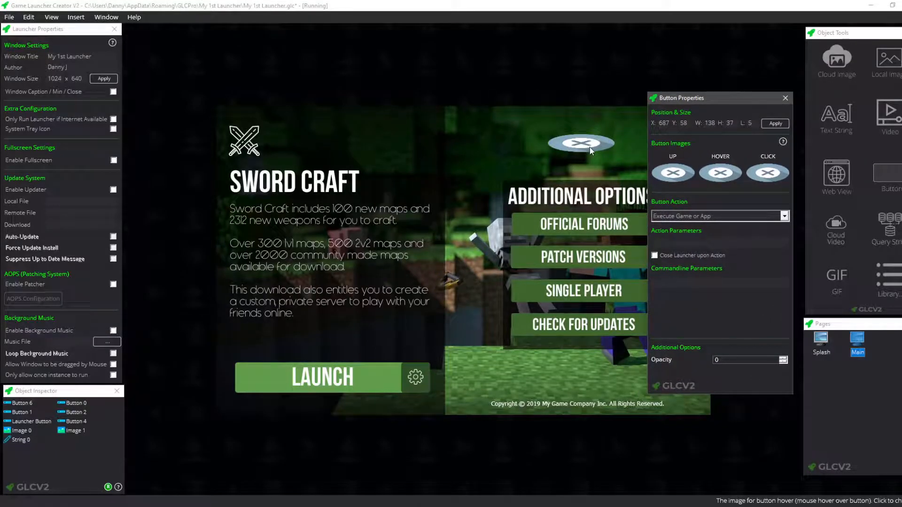
left_click(722, 216)
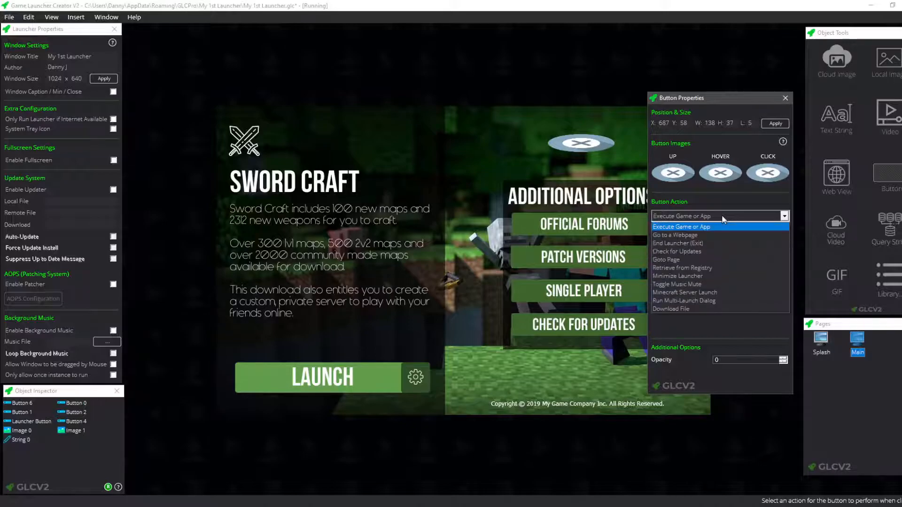
left_click(711, 244)
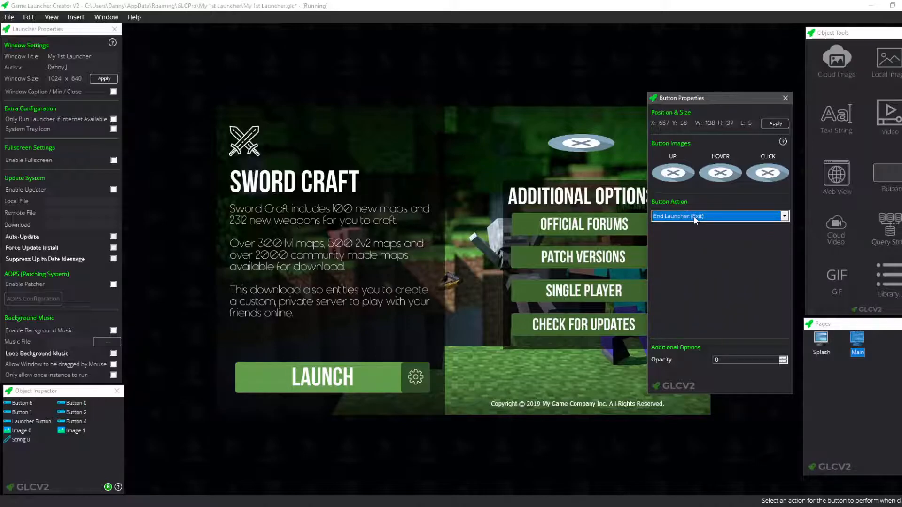
left_click(786, 98)
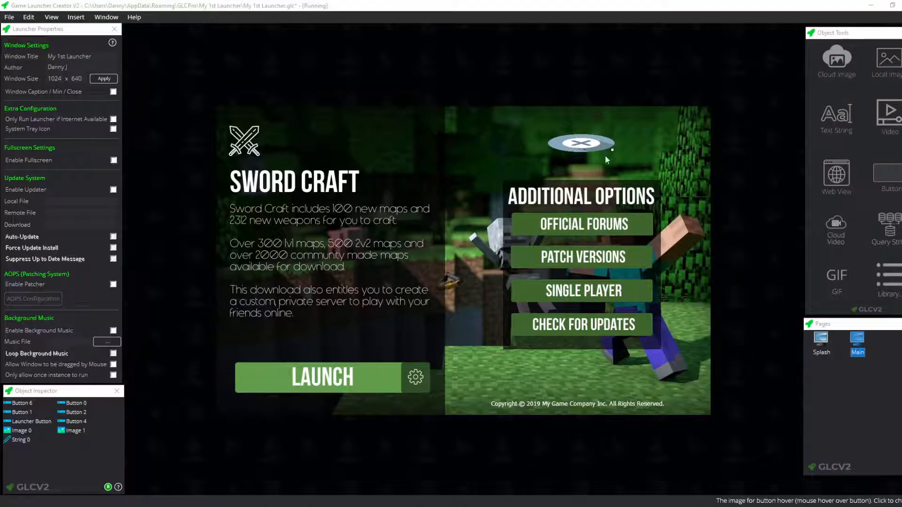
Step: Shrink the close button to about 43 × 35 in the page's upper-right corner at about X 962, Y 9, and save the project
left_click_drag(603, 151, 585, 147)
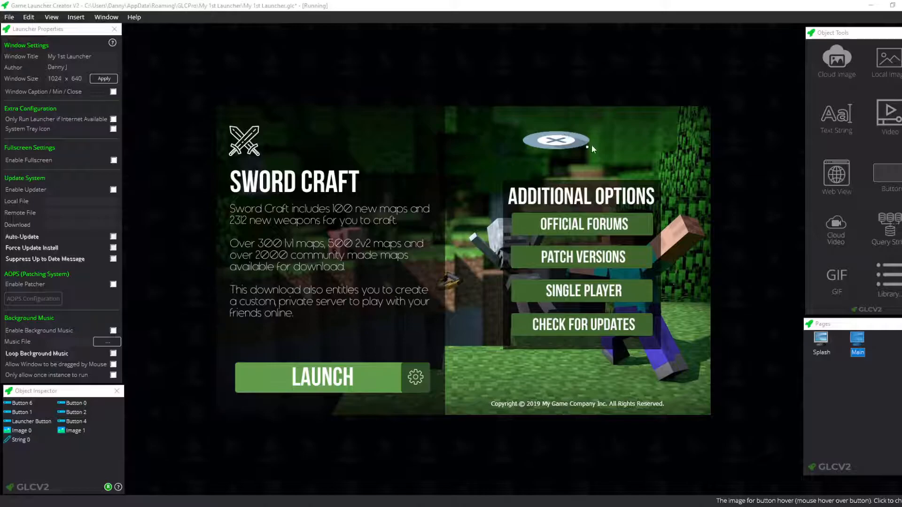
left_click_drag(587, 147, 561, 150)
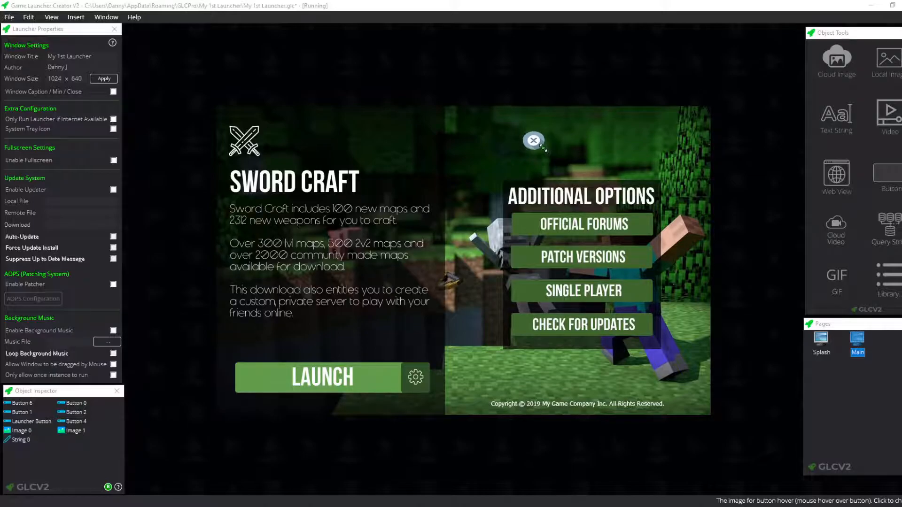
left_click_drag(534, 140, 687, 121)
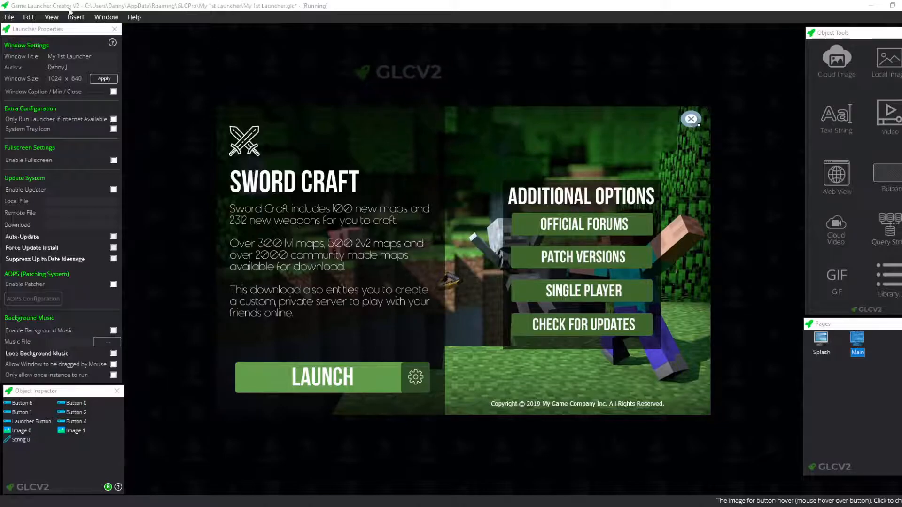
left_click(9, 17)
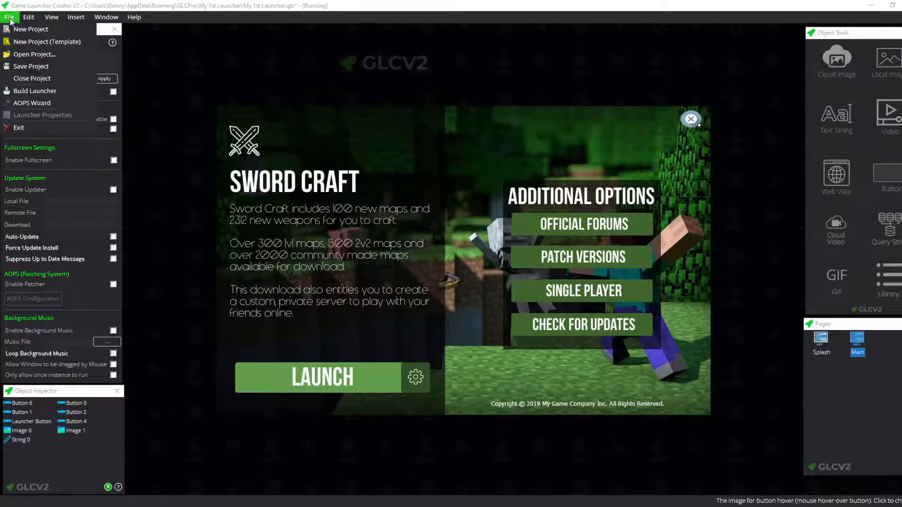
left_click(31, 66)
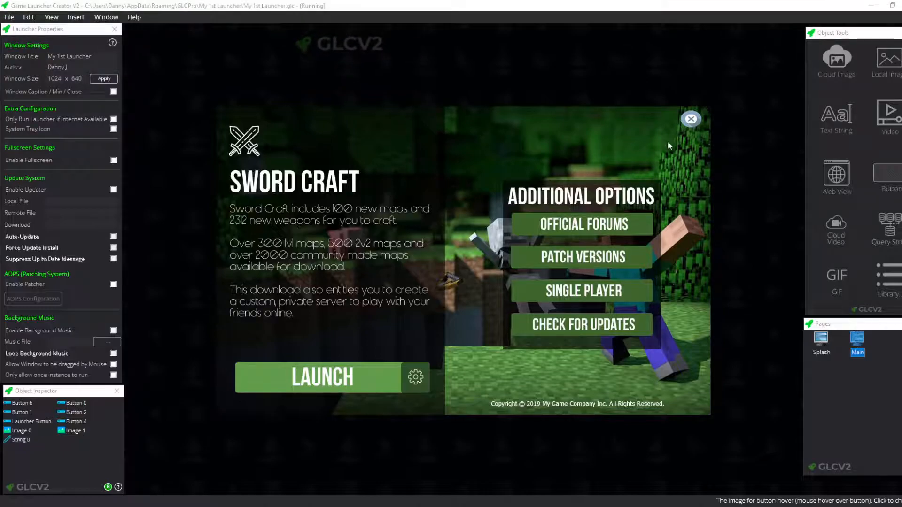
Step: Check the action assigned to the close button in its properties
double_click(693, 122)
left_click_drag(696, 101, 783, 117)
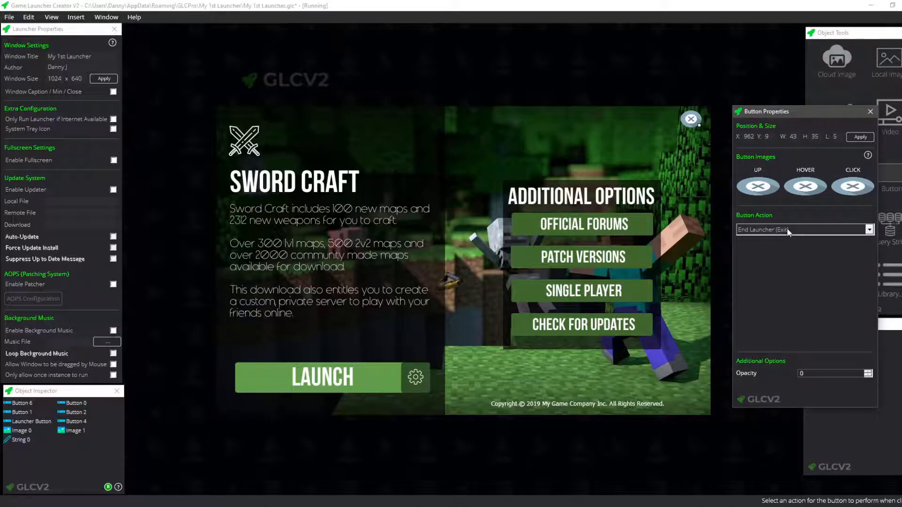
left_click(869, 112)
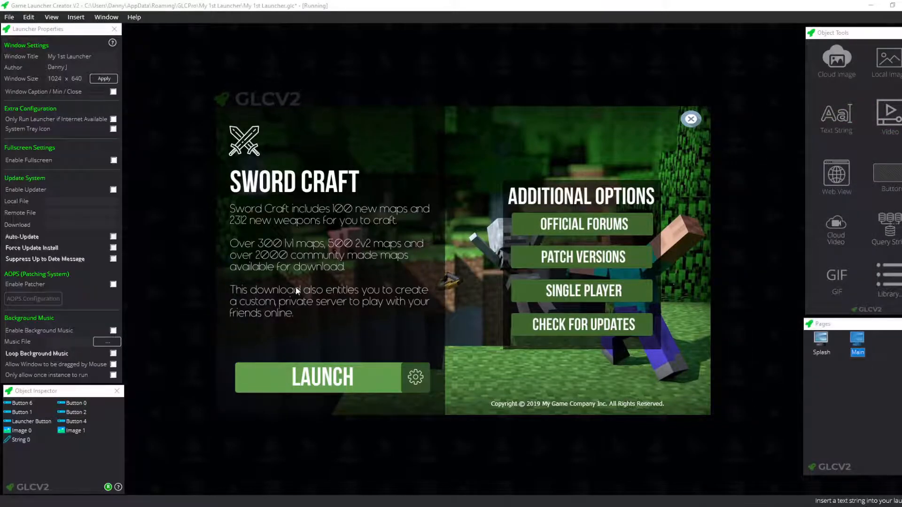
Step: Set the Launch button's action to Execute Game or App and replace its action parameter with mygame
double_click(342, 382)
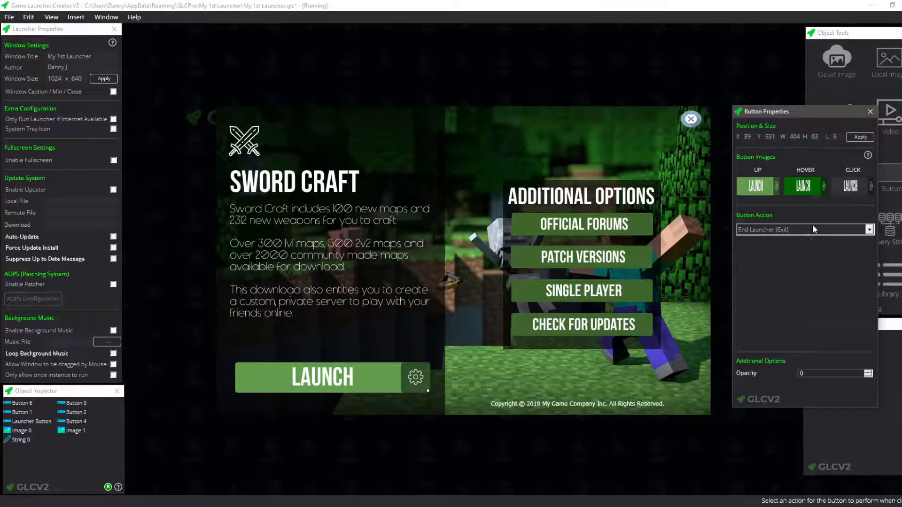
left_click(801, 230)
left_click(790, 243)
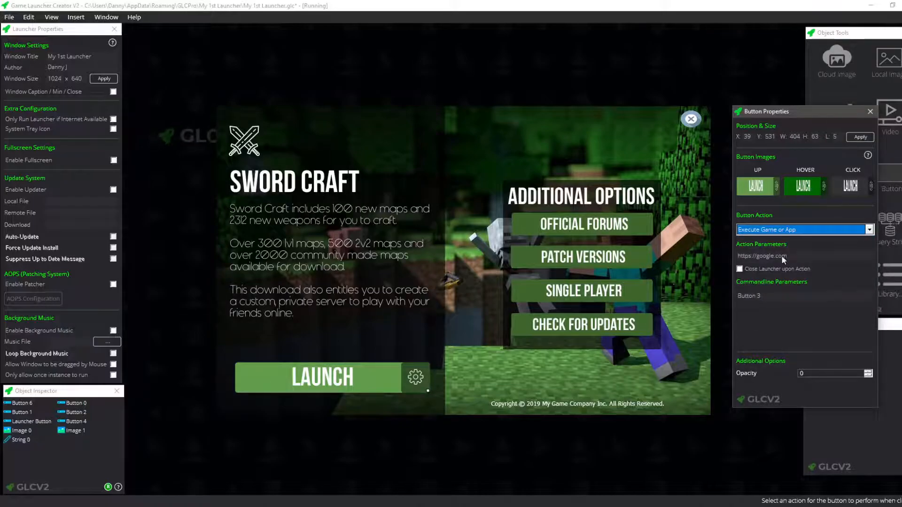
left_click_drag(797, 255, 734, 255)
type("https://")
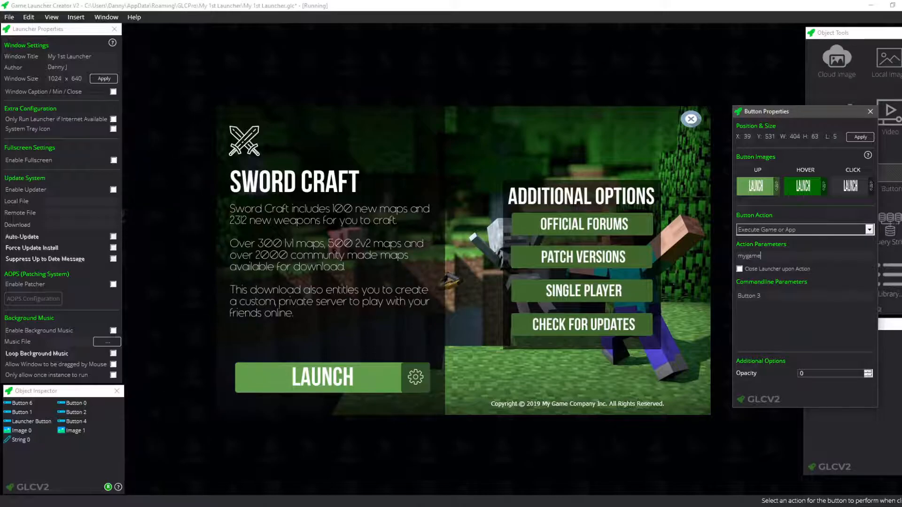
left_click(869, 113)
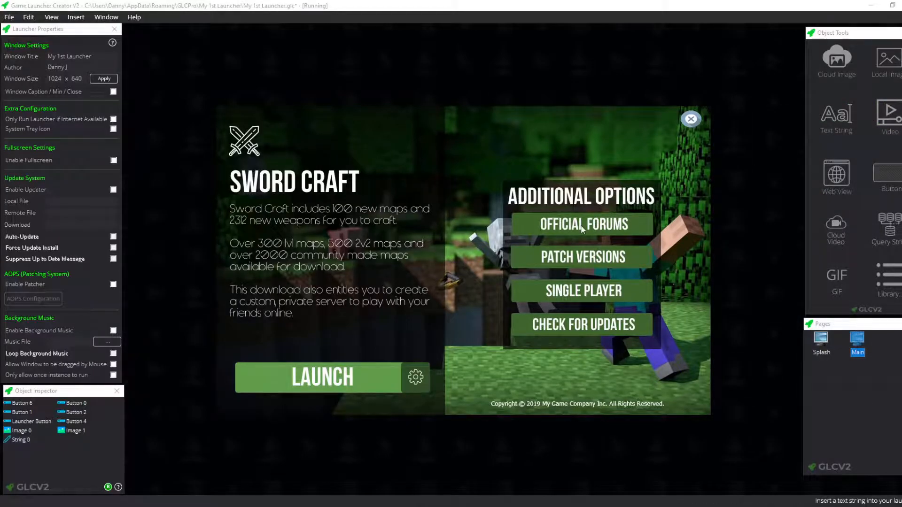
double_click(582, 229)
left_click(799, 230)
left_click(788, 246)
left_click(794, 255)
type("htt")
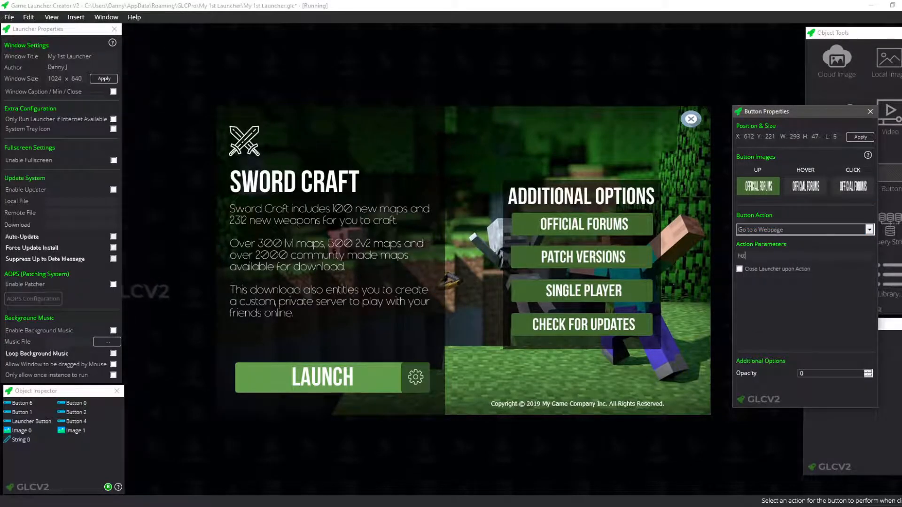
type("ps://gamelaun")
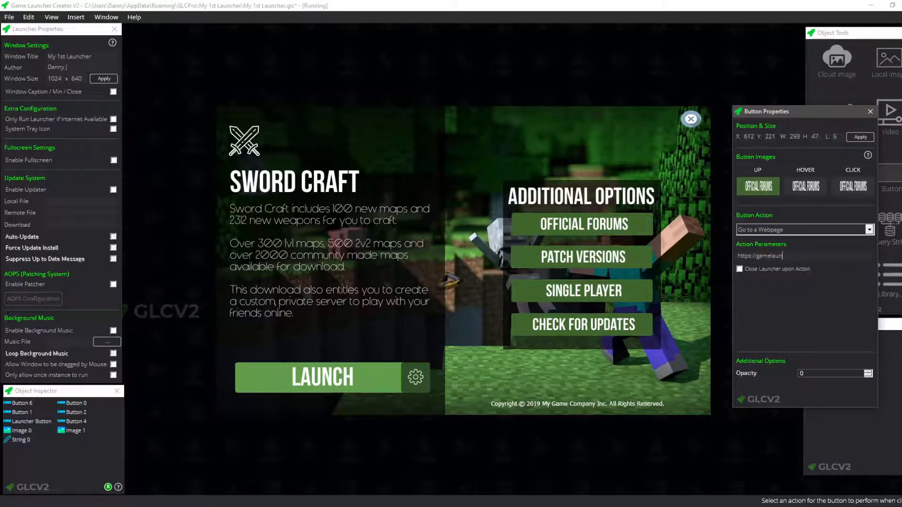
type("chercreator.com/")
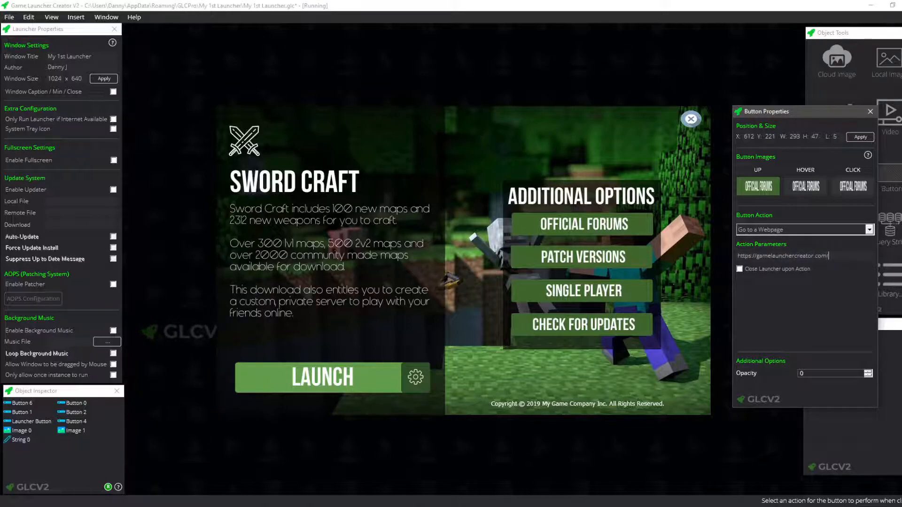
type("forums/")
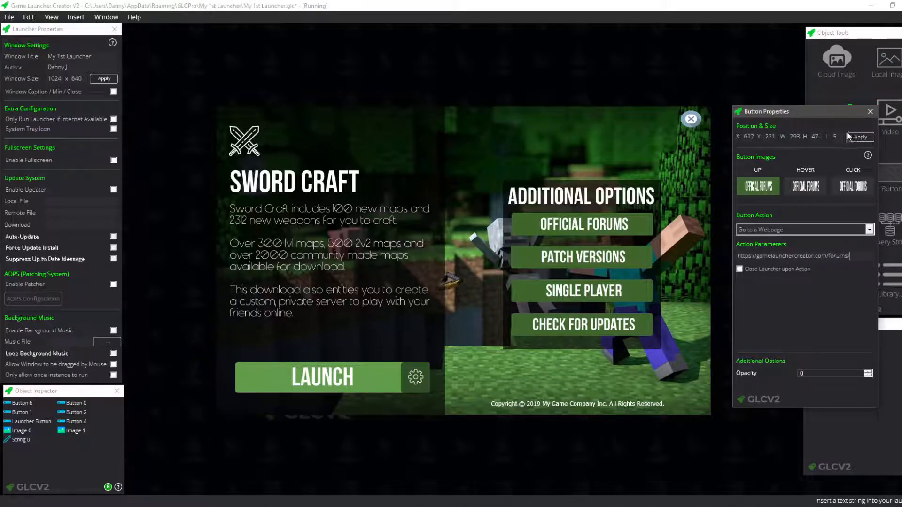
left_click(870, 111)
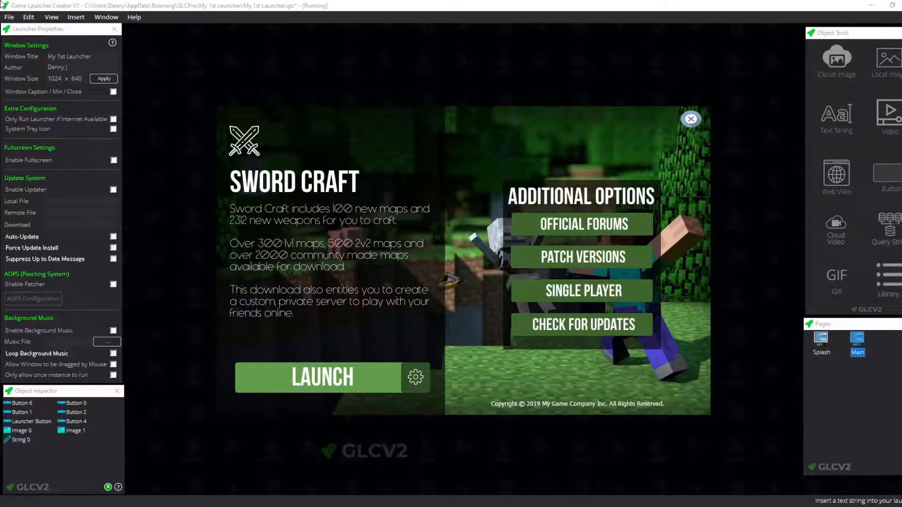
left_click(9, 17)
left_click(33, 68)
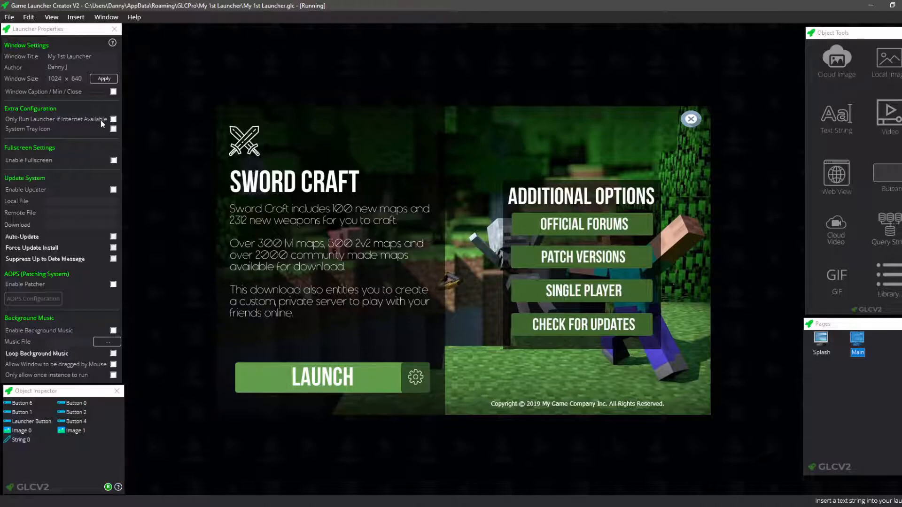
Step: Open the online help for the launcher properties, skim the Launcher Settings documentation, and return to the launcher editor
left_click(59, 43)
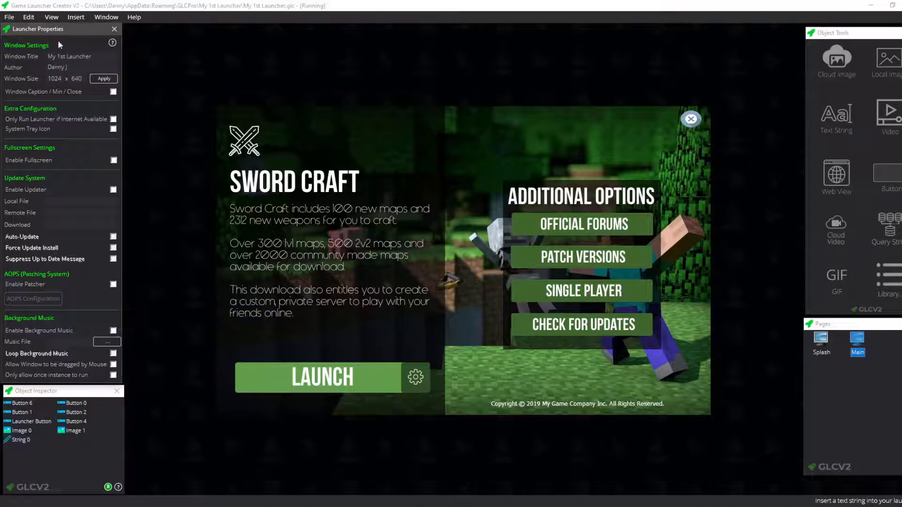
left_click(113, 44)
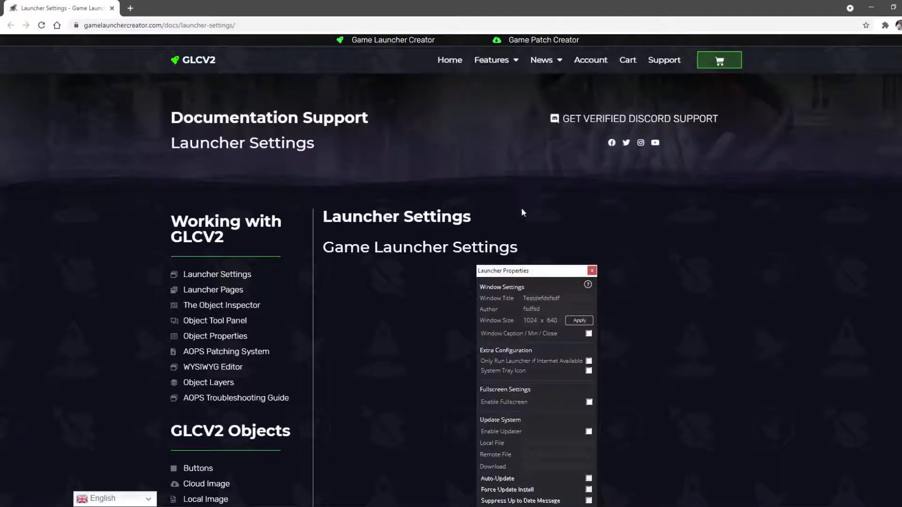
scroll(679, 218, "down", 12)
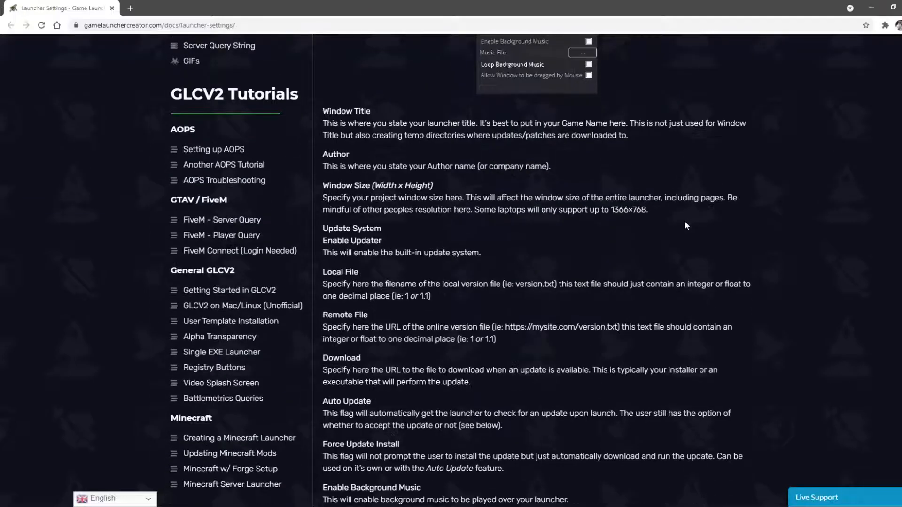
scroll(686, 226, "down", 15)
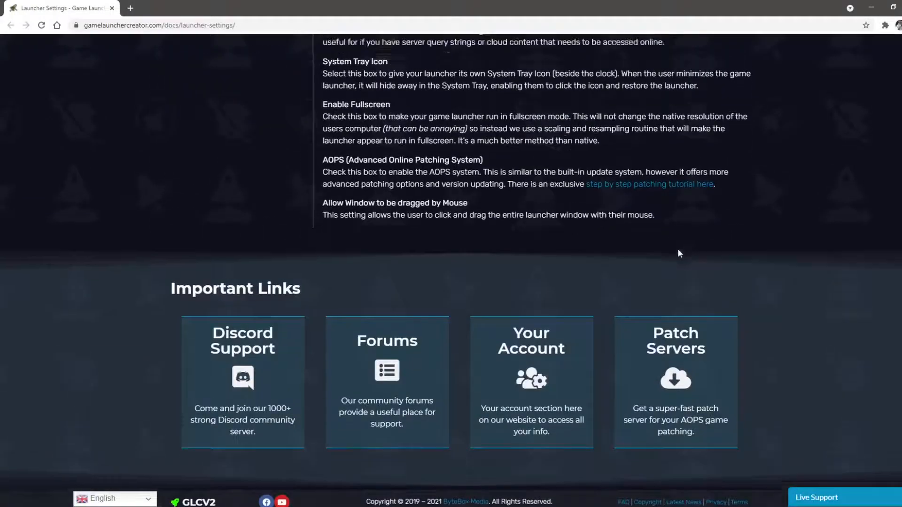
scroll(680, 252, "up", 20)
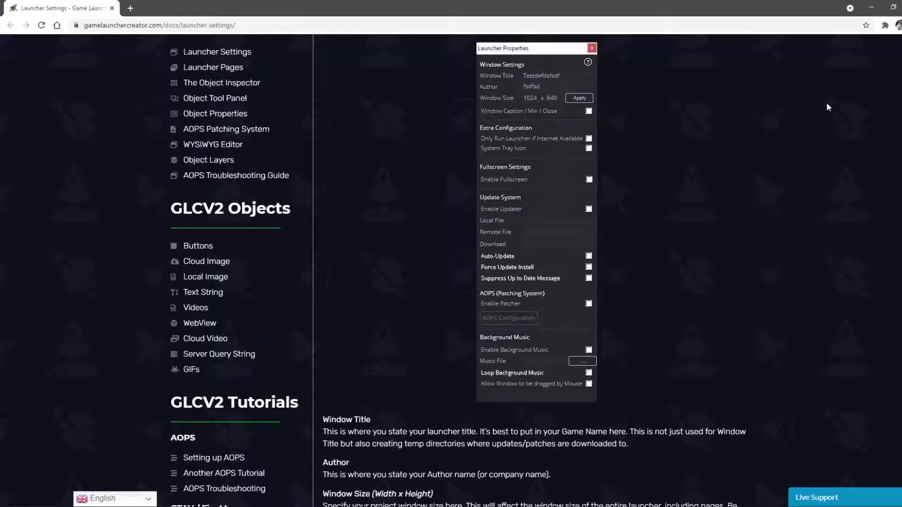
left_click(872, 8)
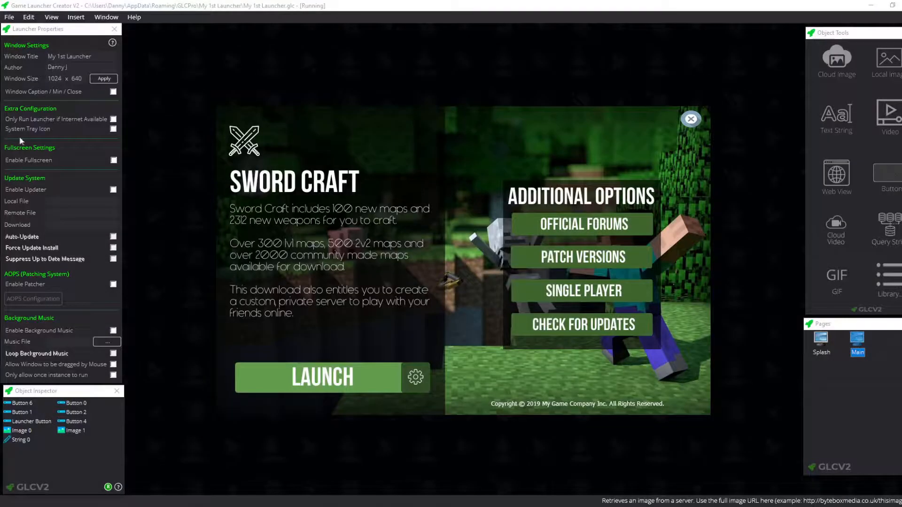
Step: Open the online help for the Object Inspector and skim its documentation page
left_click(104, 396)
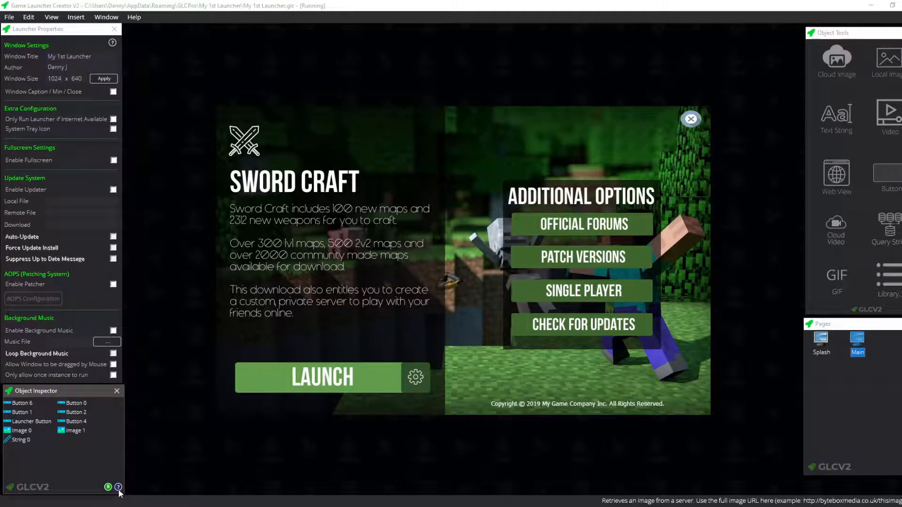
left_click(119, 489)
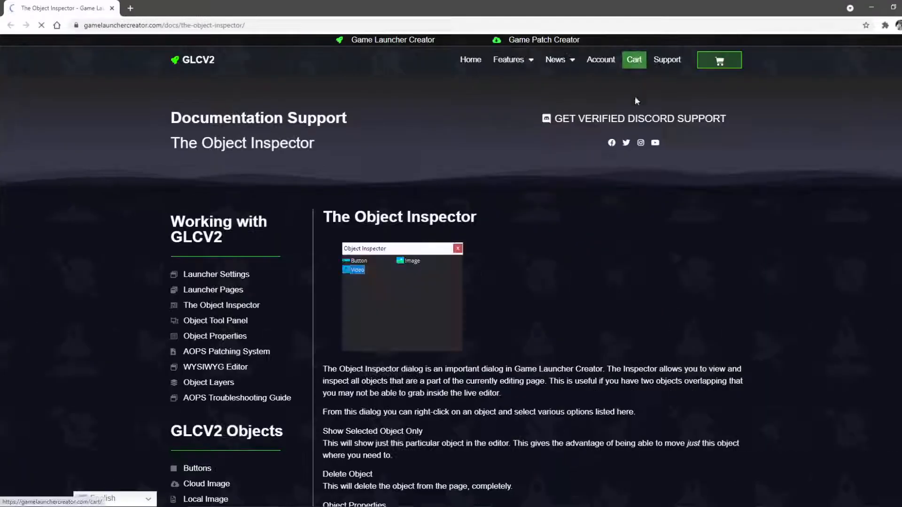
scroll(483, 226, "down", 6)
scroll(549, 226, "down", 7)
scroll(540, 226, "up", 12)
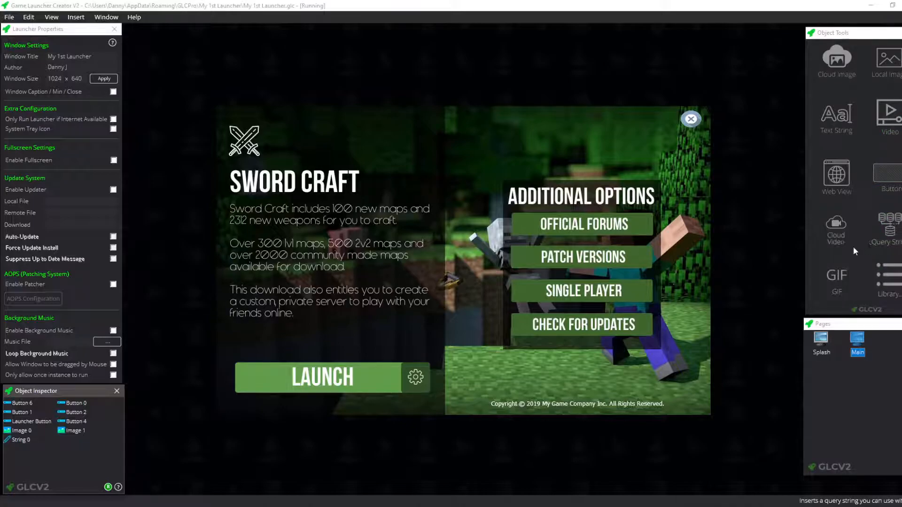
left_click(74, 66)
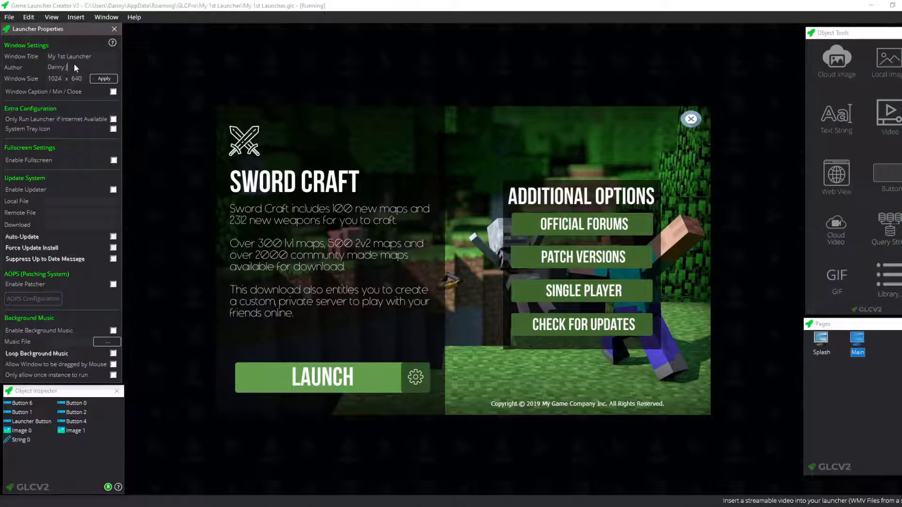
left_click(97, 423)
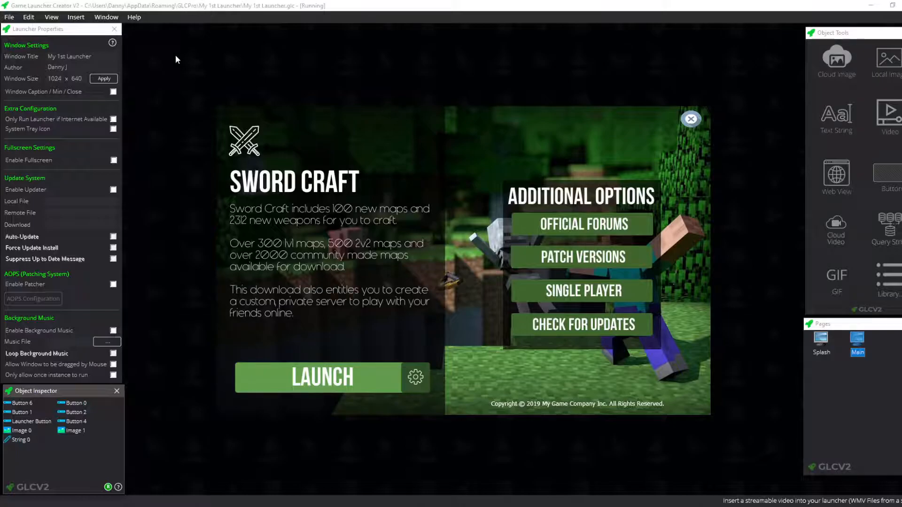
left_click(71, 18)
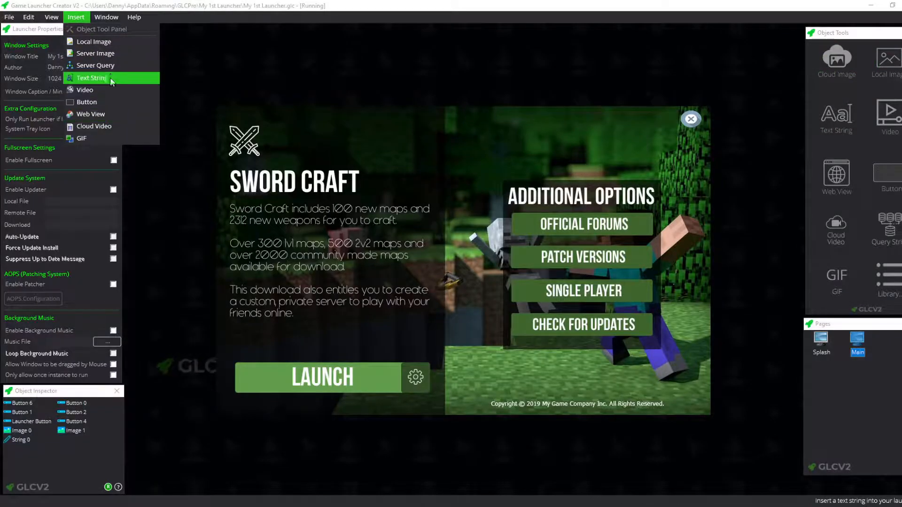
mouse_move(52, 17)
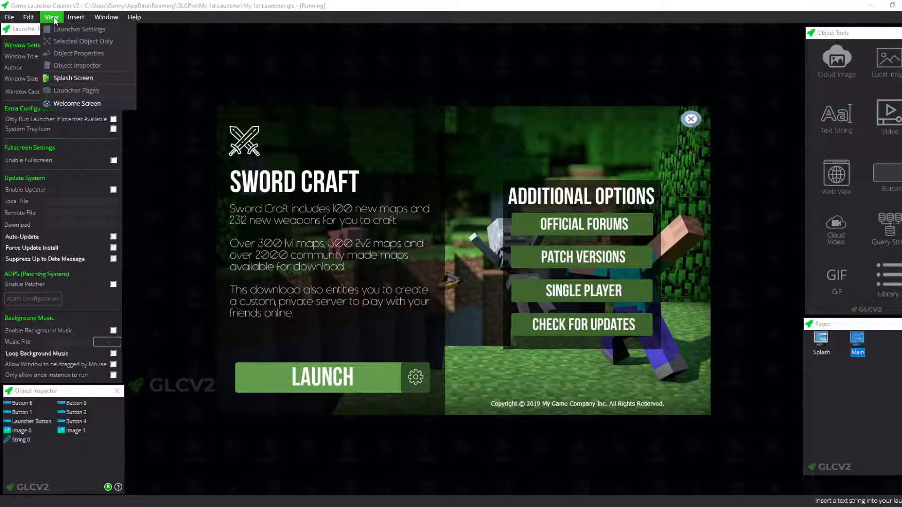
mouse_move(115, 19)
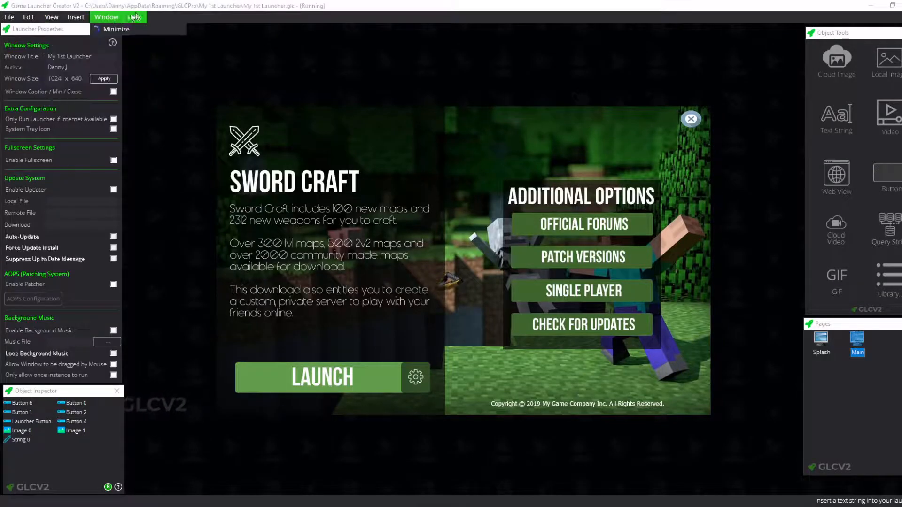
left_click(318, 165)
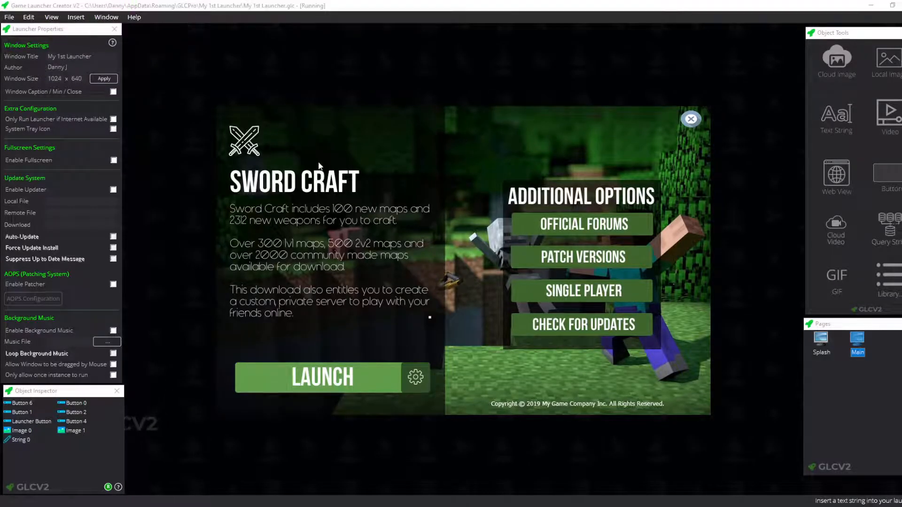
Step: Build the launcher project as an executable with the filename launcher
left_click(12, 21)
left_click(47, 91)
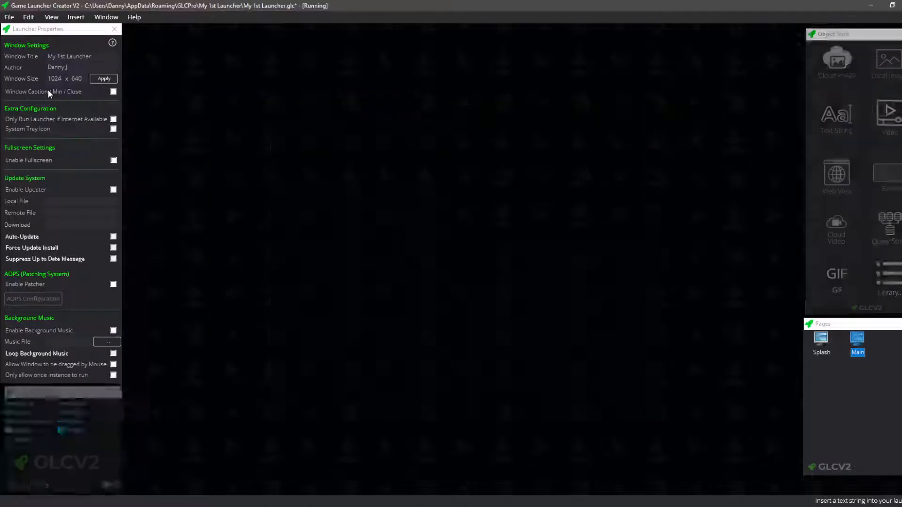
left_click_drag(476, 329, 440, 329)
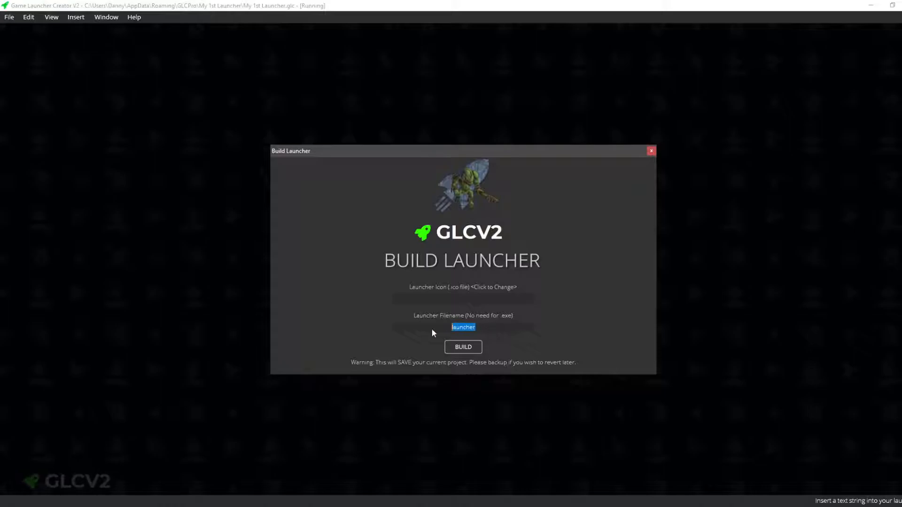
left_click(463, 347)
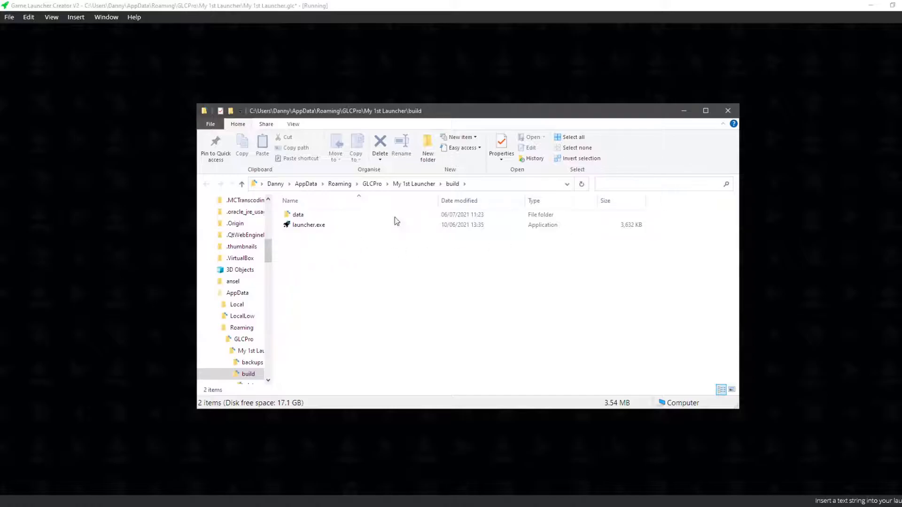
Step: Look inside the build's data folder, then compress the data folder and launcher.exe together into launcher.zip
double_click(318, 214)
left_click(452, 183)
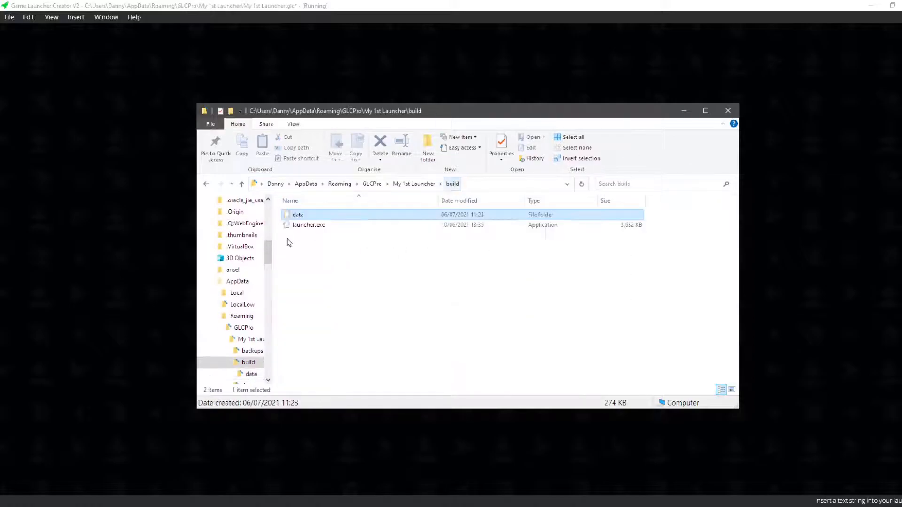
left_click(301, 226, "shift")
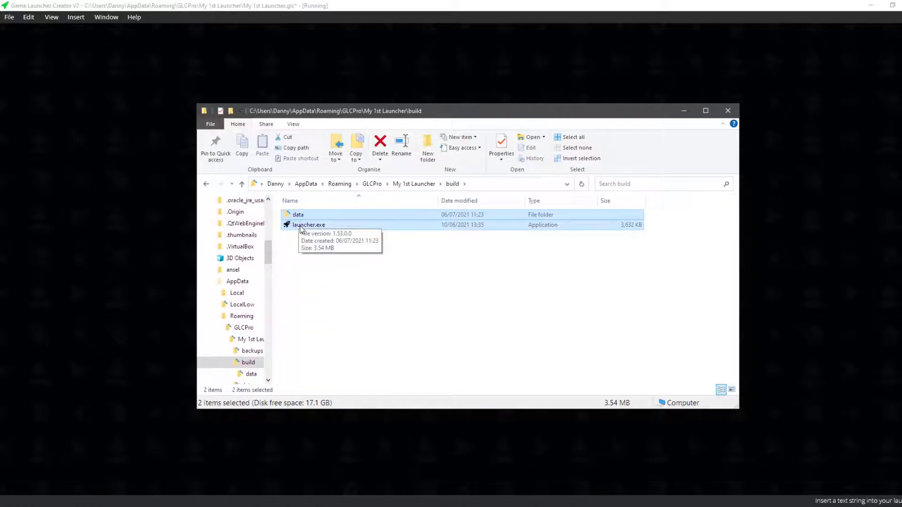
right_click(301, 228)
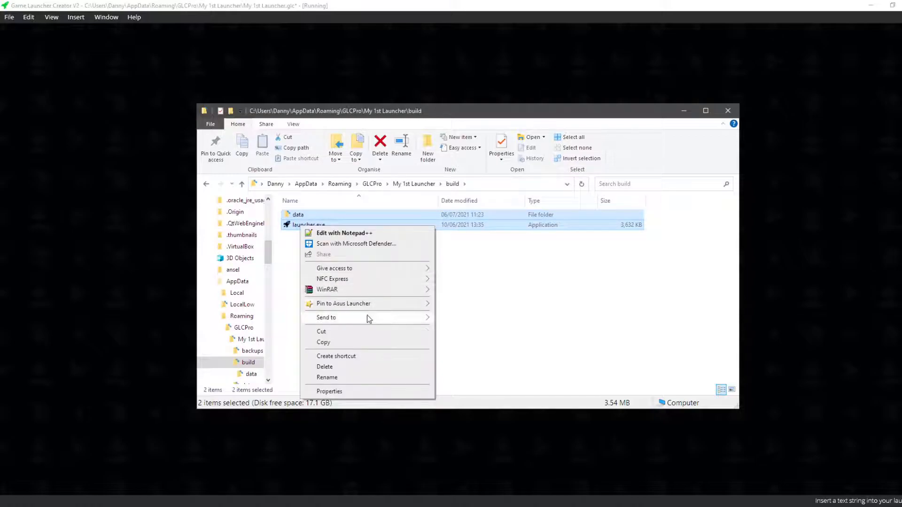
mouse_move(371, 319)
left_click(494, 330)
key("Return")
Step: Check the contents of launcher.zip and delete the archive from the build folder
left_click(303, 217)
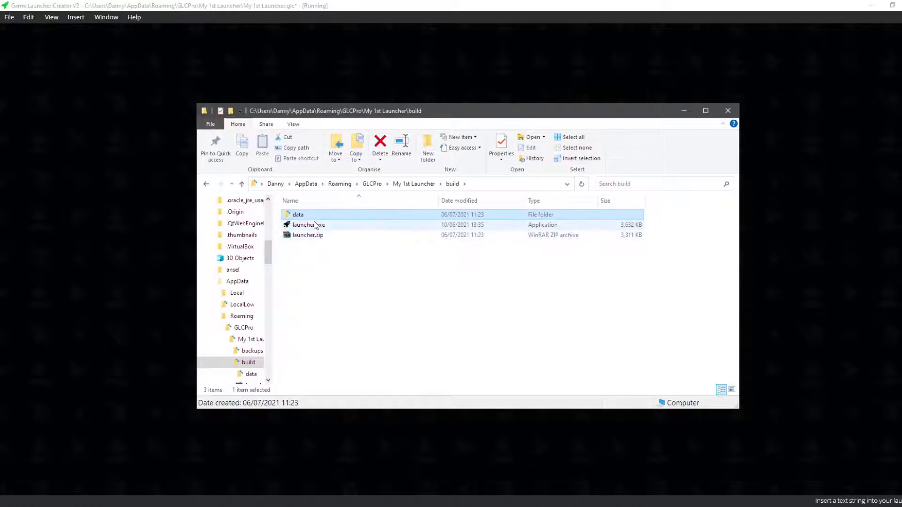
double_click(315, 240)
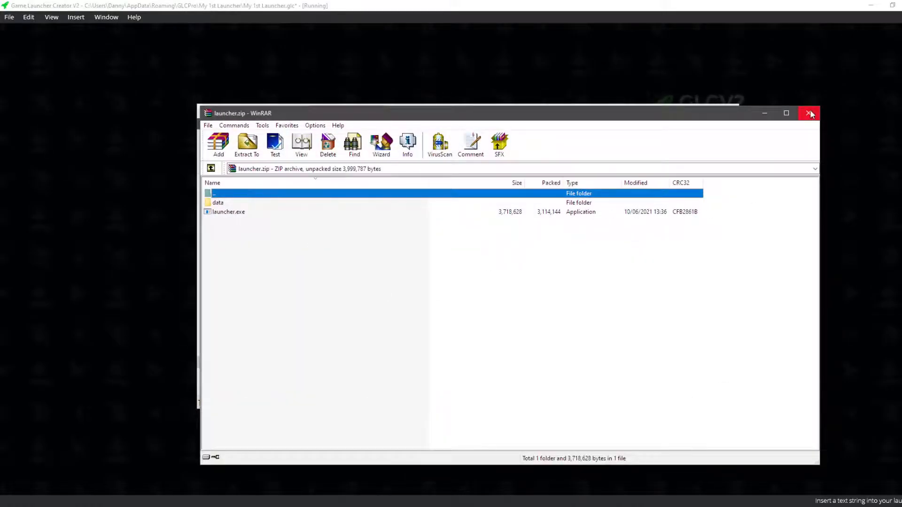
left_click(809, 114)
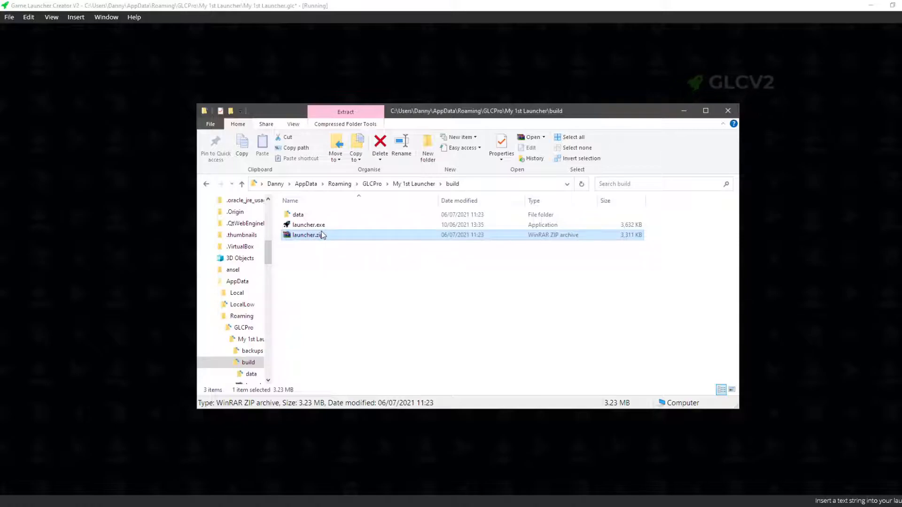
key("Delete")
key("Return")
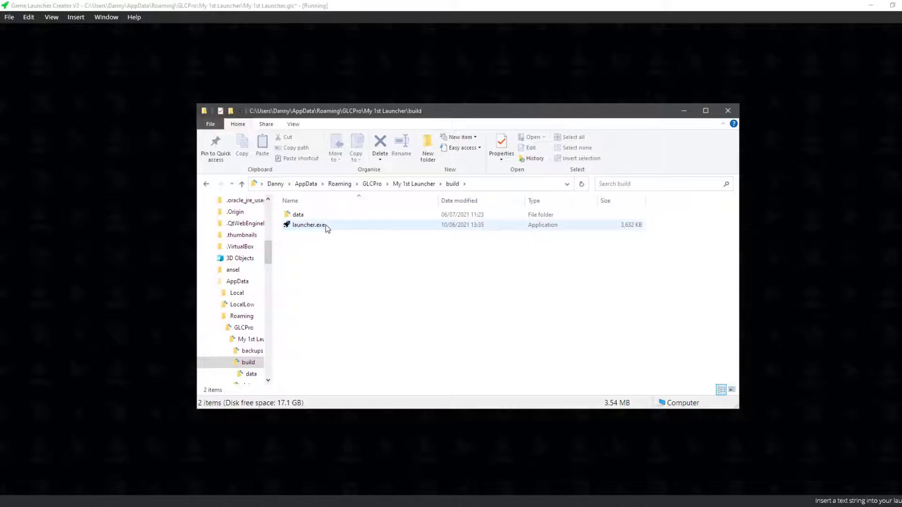
Step: Run the built launcher.exe from the build folder and exit it with the launcher's own close button
left_click(308, 216)
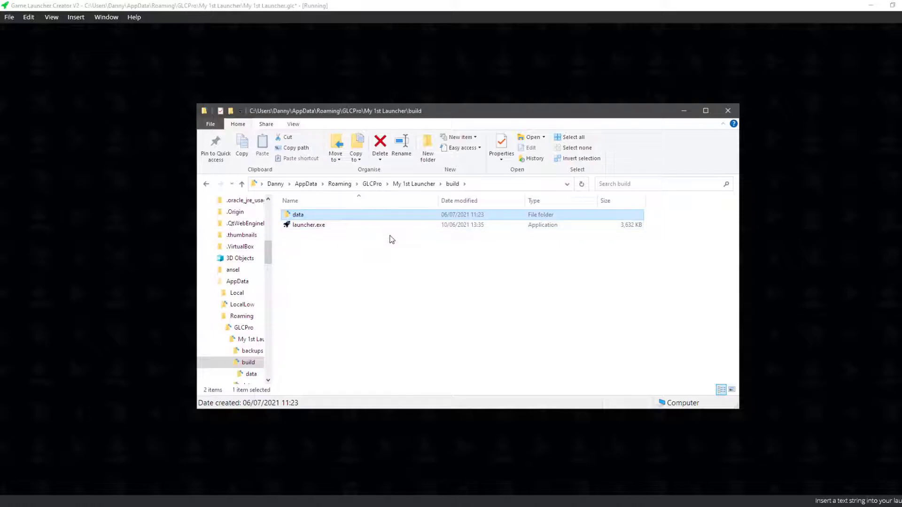
left_click(323, 227)
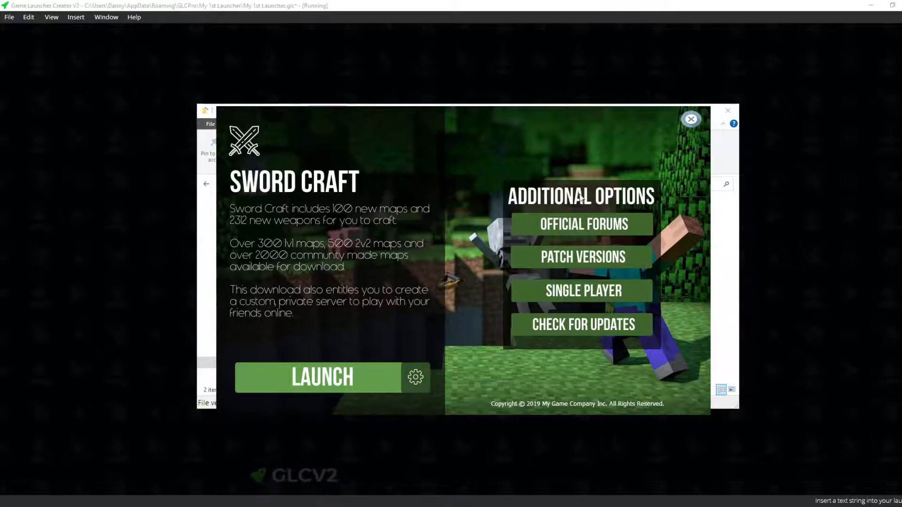
left_click(692, 120)
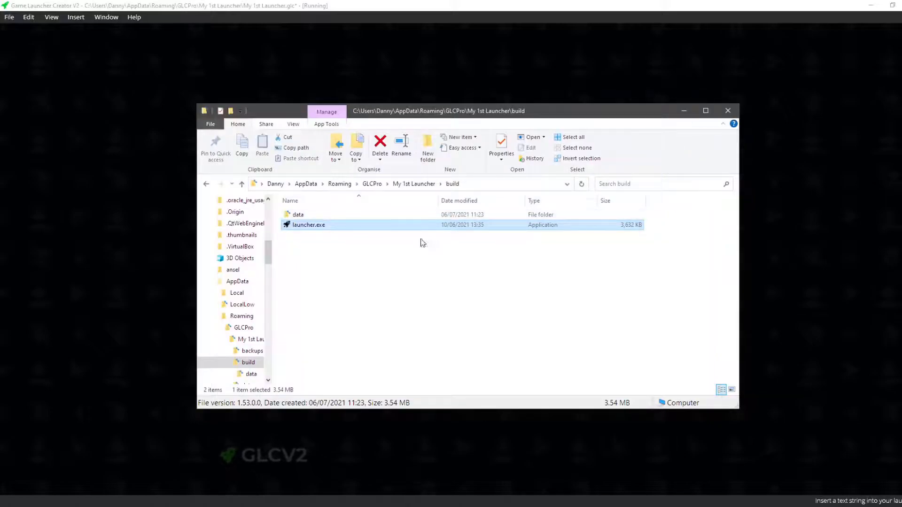
Step: Run launcher.exe again, test its Official Forums button, skim the forum page, and close the browser and the launcher
double_click(316, 225)
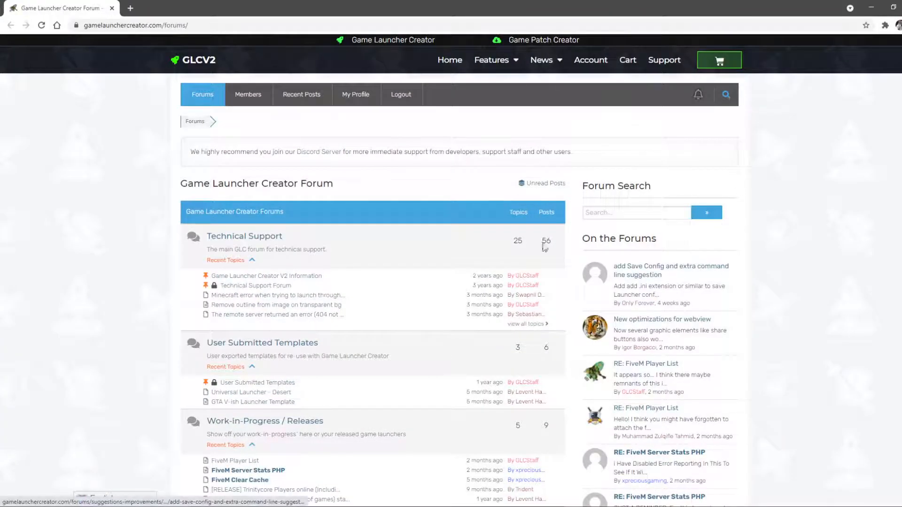
scroll(543, 237, "down", 8)
scroll(549, 228, "up", 5)
scroll(550, 228, "up", 3)
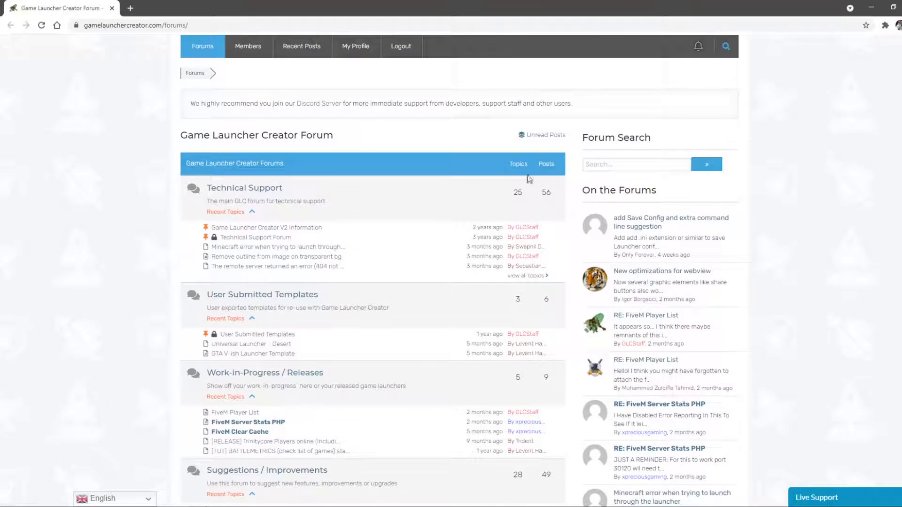
left_click(901, 7)
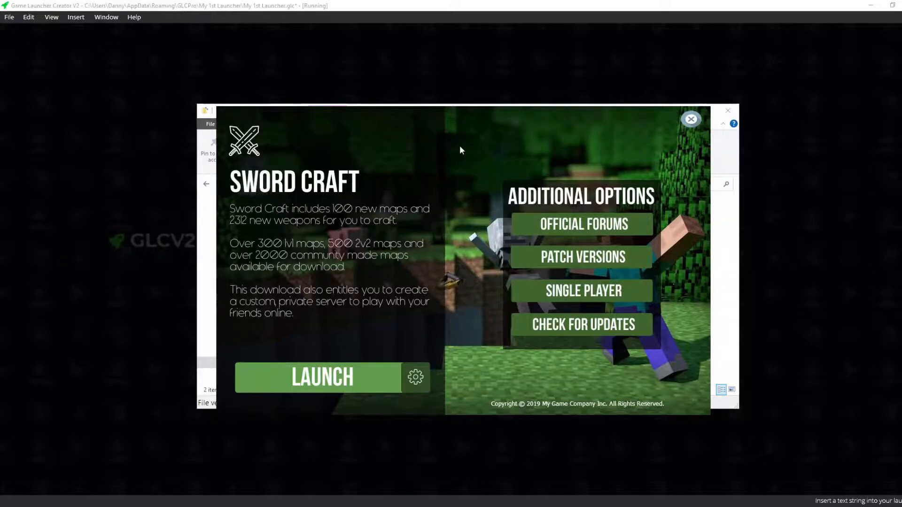
left_click(691, 119)
Step: Dismiss the build folder window and the build log, and reopen the Main page in the launcher editor
left_click(490, 117)
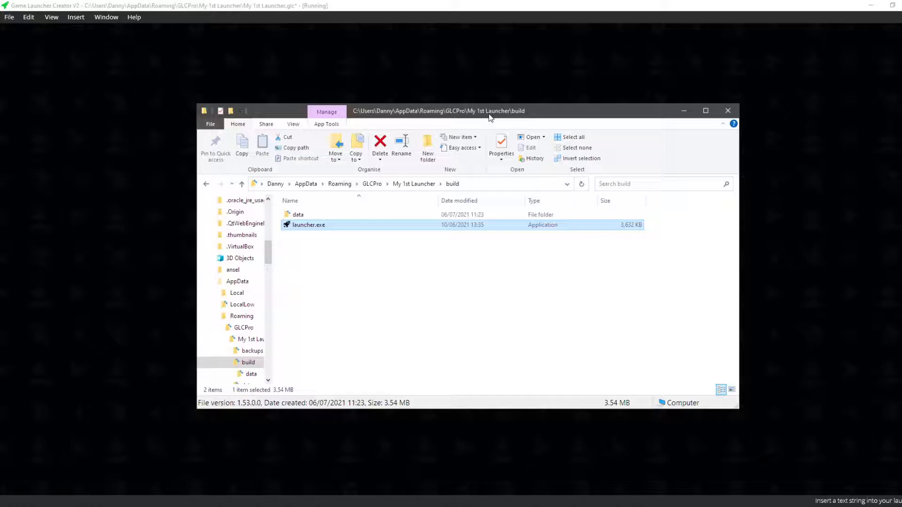
left_click(694, 115)
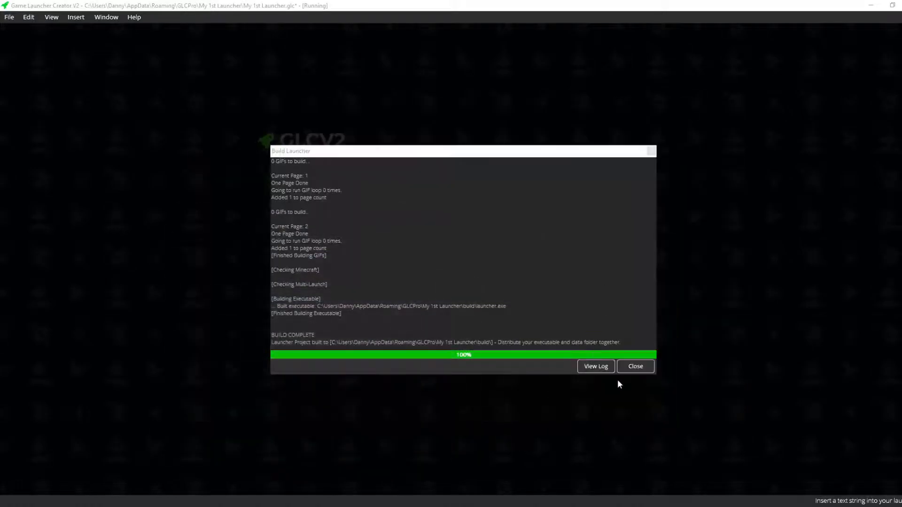
left_click(637, 364)
right_click(857, 338)
left_click(874, 368)
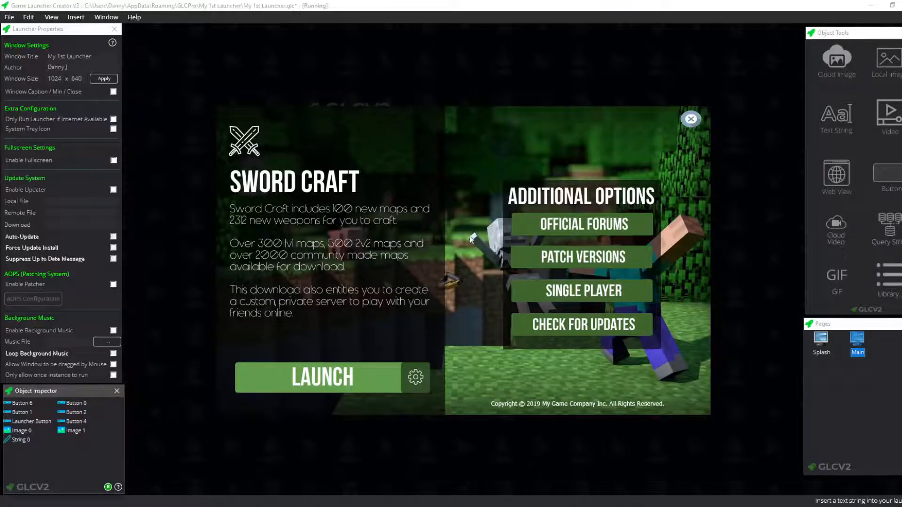